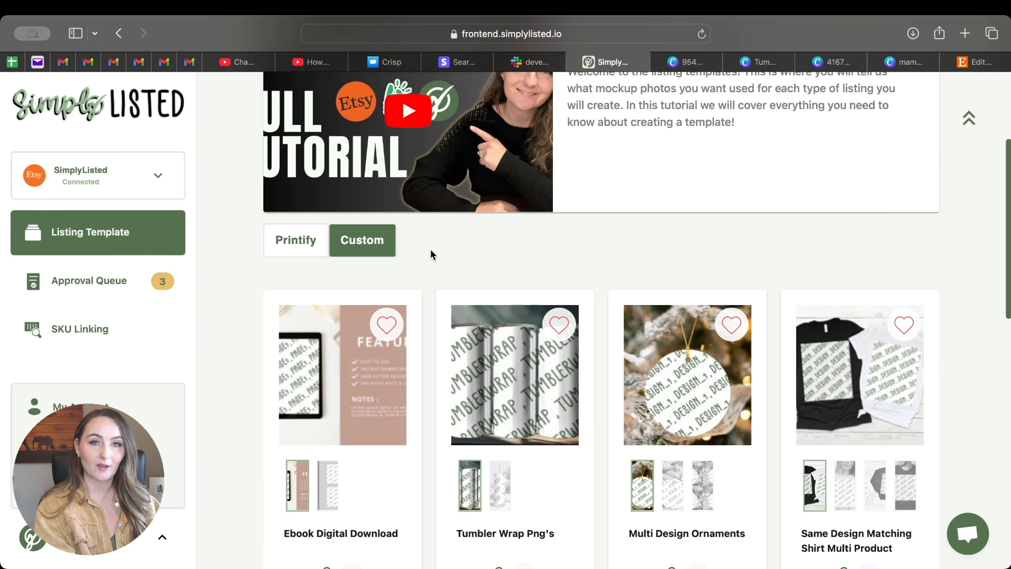
Start a new listing template with Custom Templates as the production partner, checking its explanatory note first
scroll(879, 295, "up", 4)
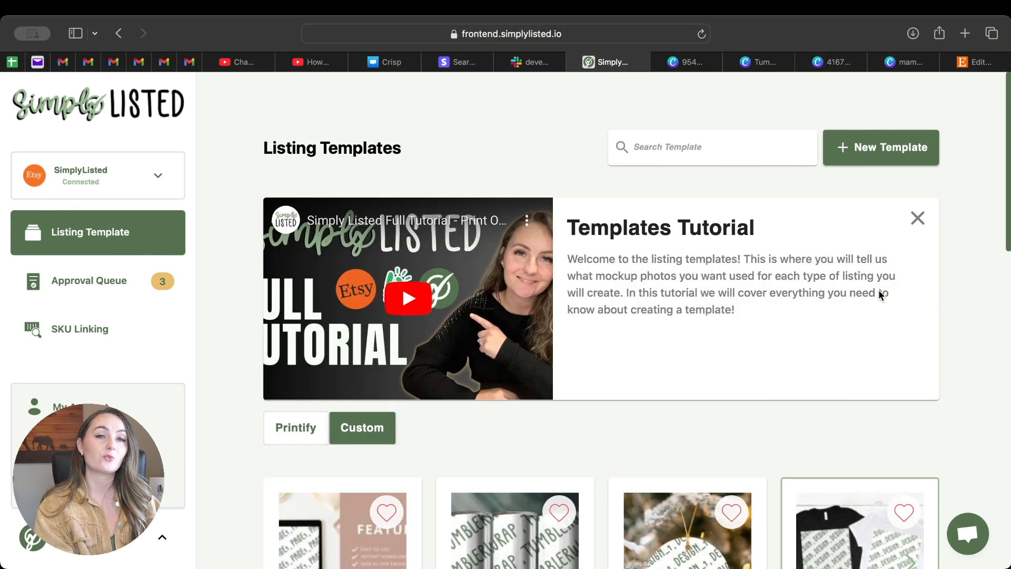
left_click(915, 148)
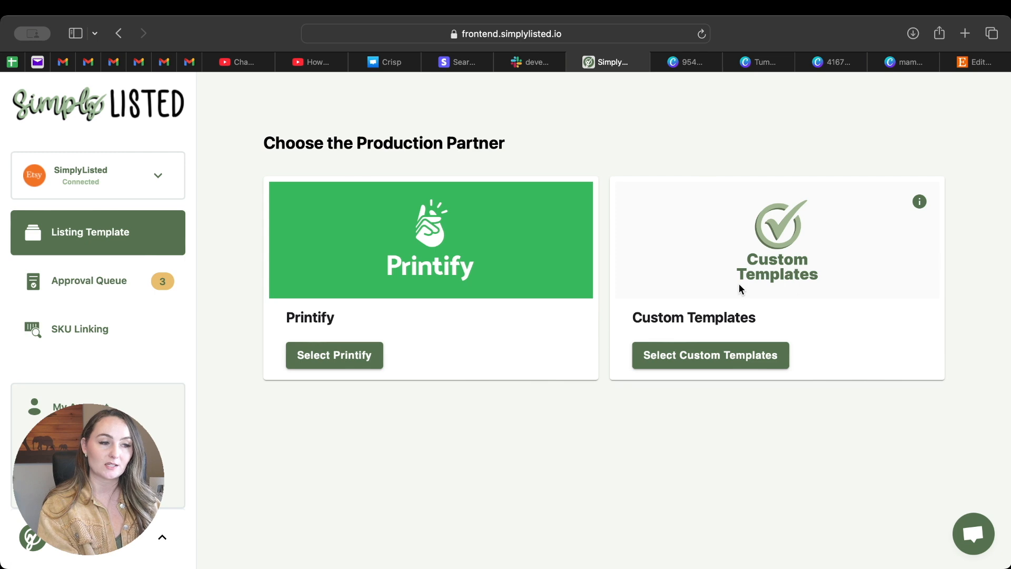
mouse_move(924, 207)
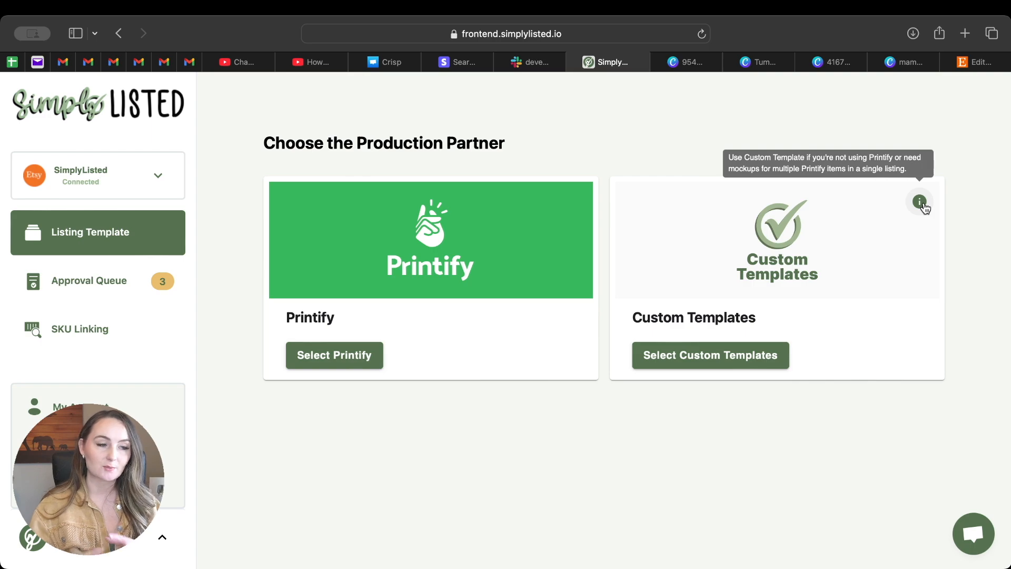
left_click(674, 355)
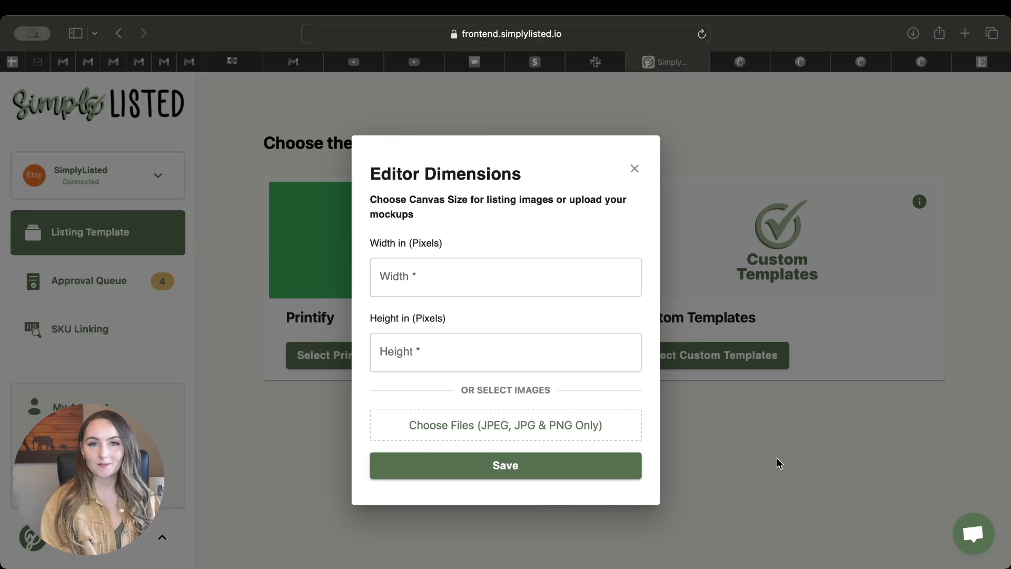
left_click(990, 261)
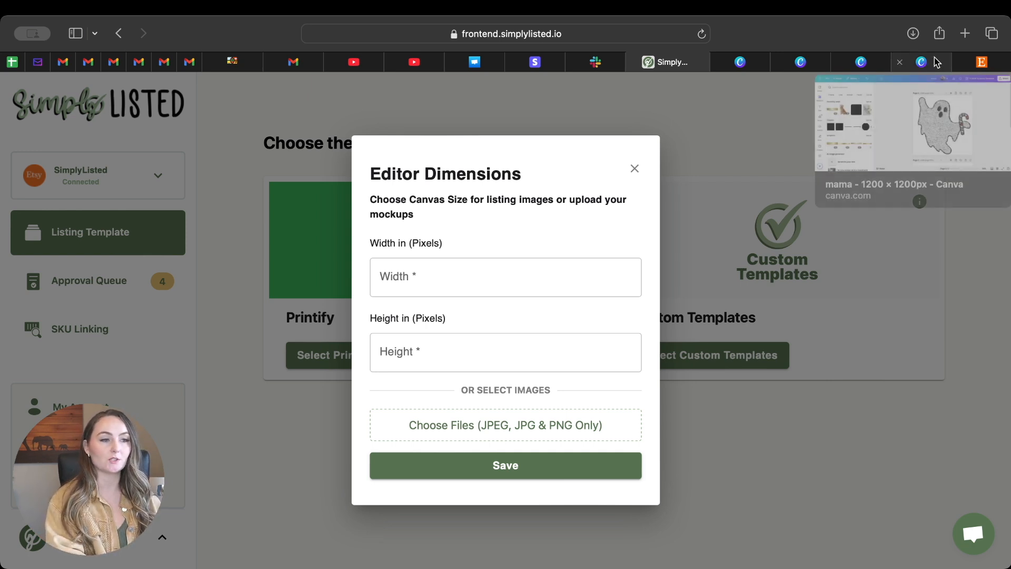
Switch to the Comfor Colors Mockup Template design in Canva and examine the colour-labelled shirt mockups on pages 9 and 10
left_click(862, 63)
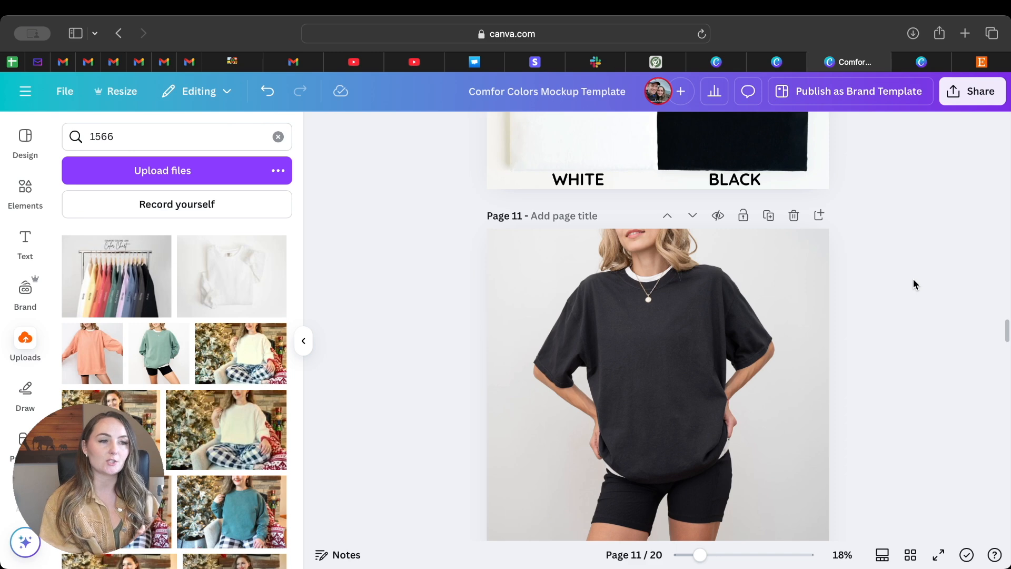
scroll(913, 279, "up", 6)
scroll(914, 283, "up", 1)
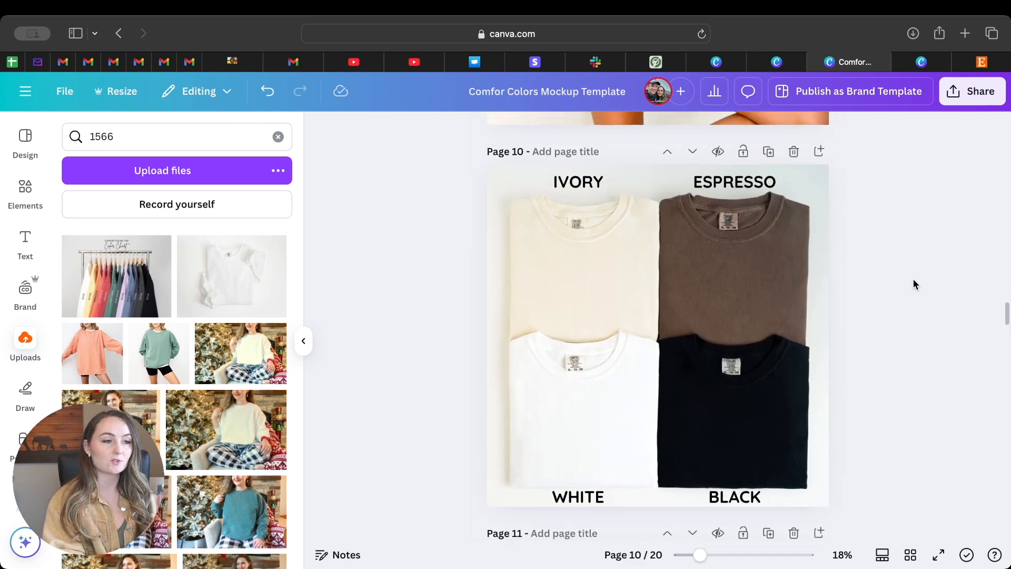
scroll(914, 282, "up", 4)
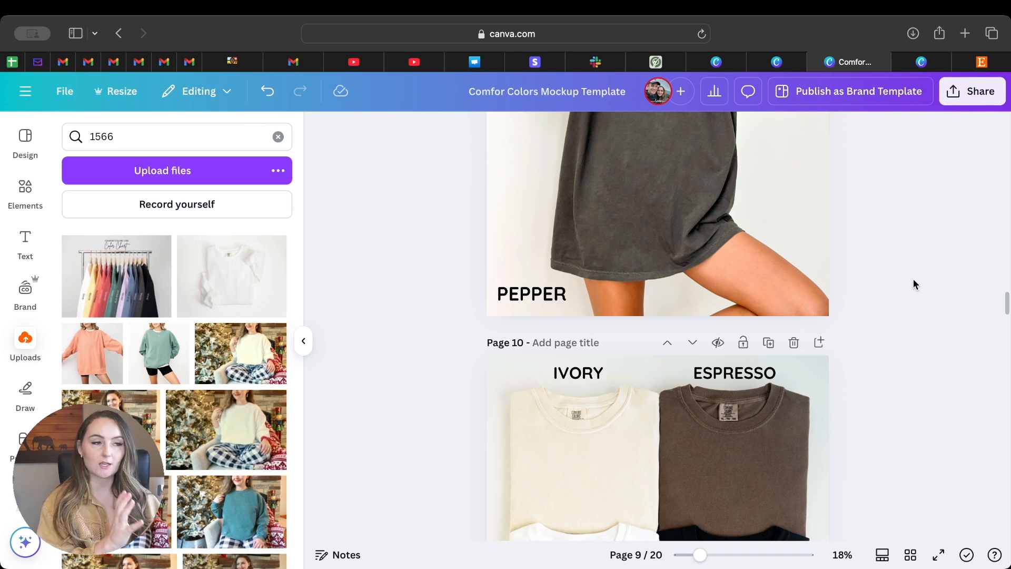
scroll(913, 283, "up", 3)
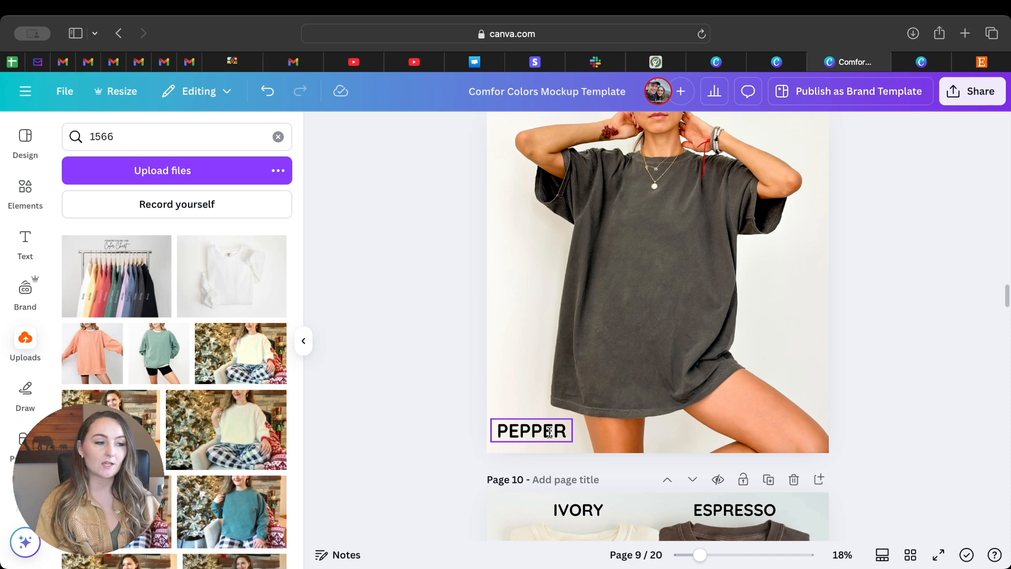
scroll(539, 420, "down", 6)
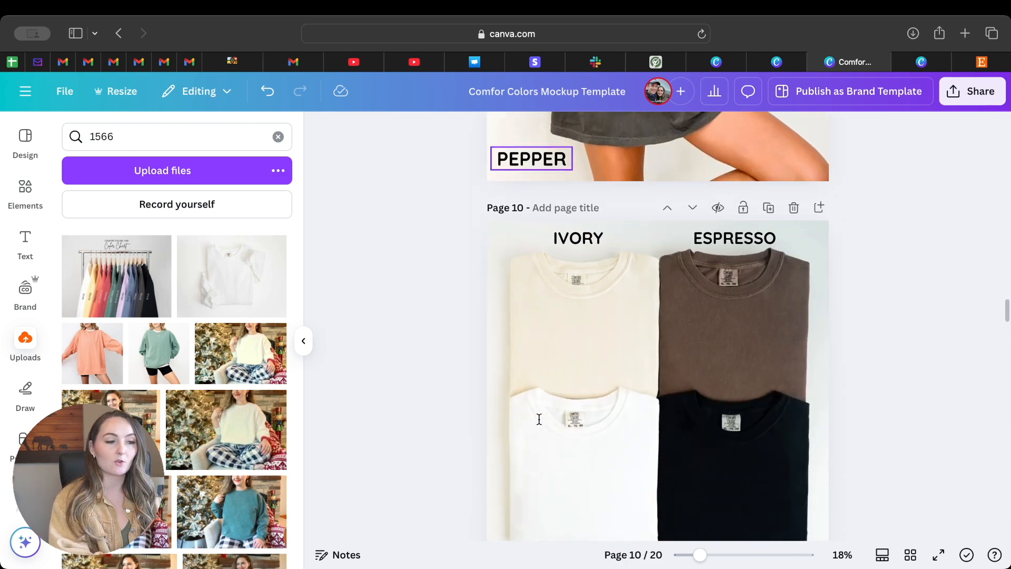
scroll(539, 419, "down", 1)
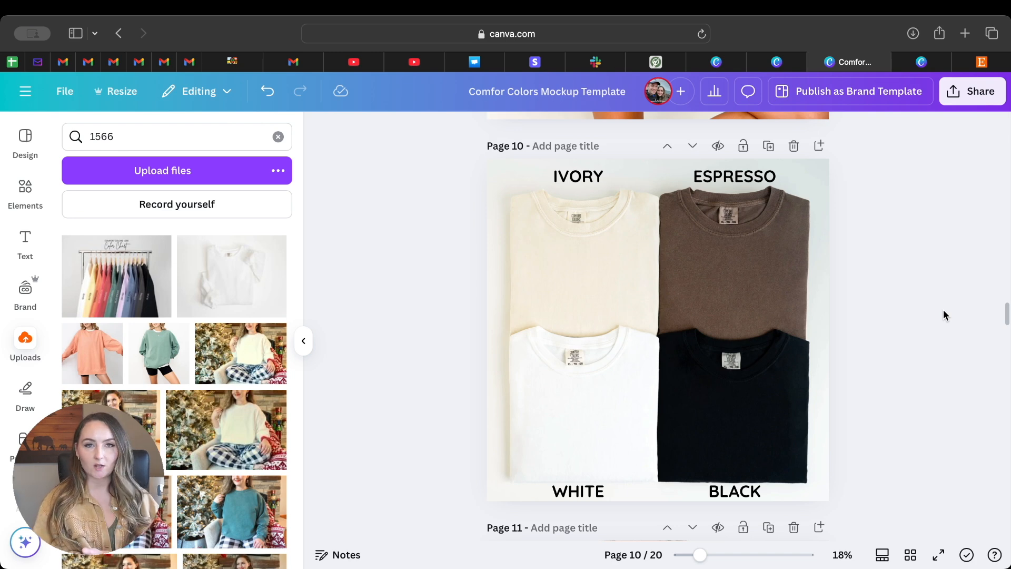
scroll(944, 313, "down", 1)
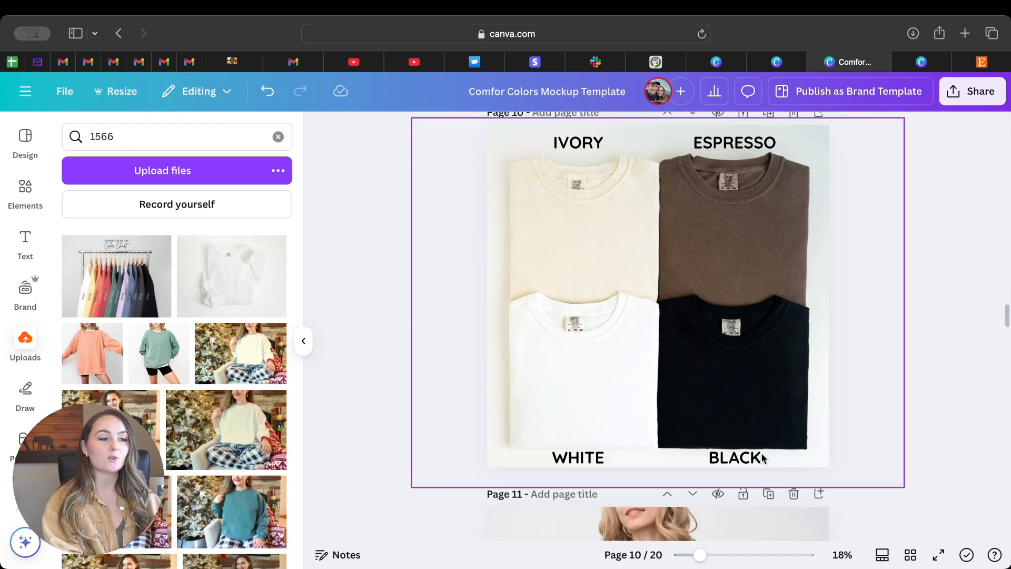
Look through the mockup pages from 11 to the Color Chart on page 17, including the separate necklace page, and return to page 11
scroll(885, 344, "down", 15)
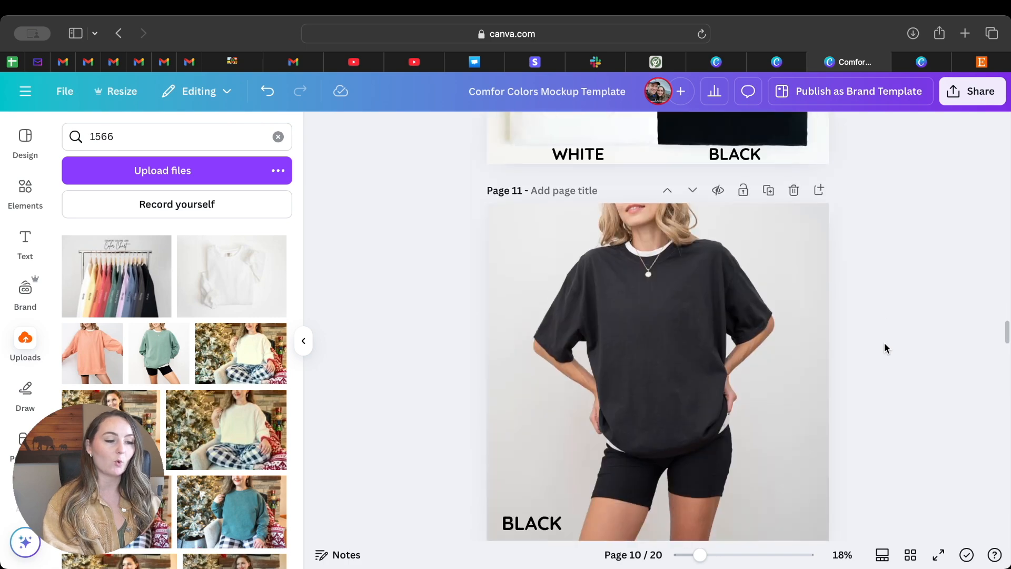
scroll(885, 343, "down", 20)
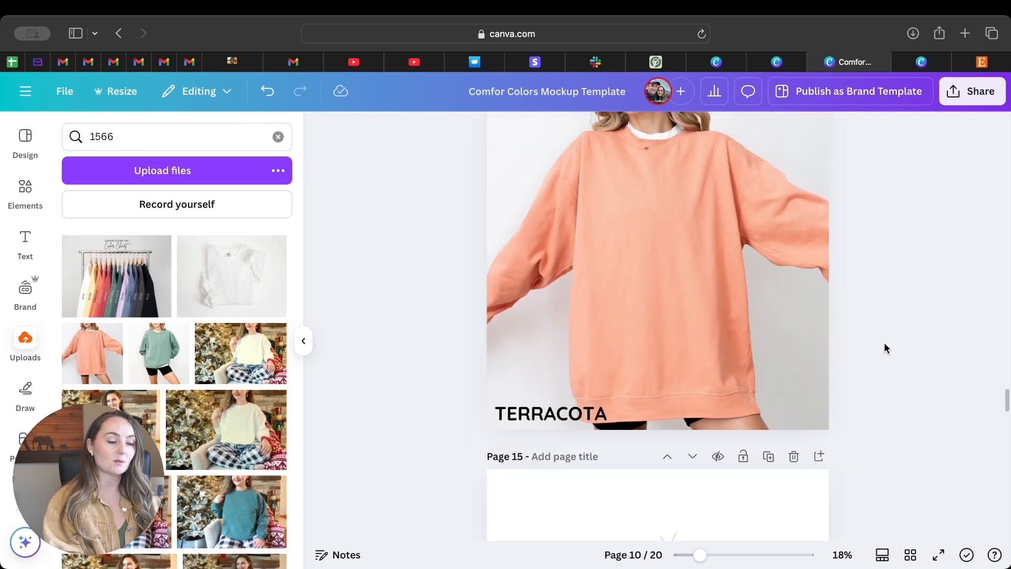
scroll(885, 348, "down", 15)
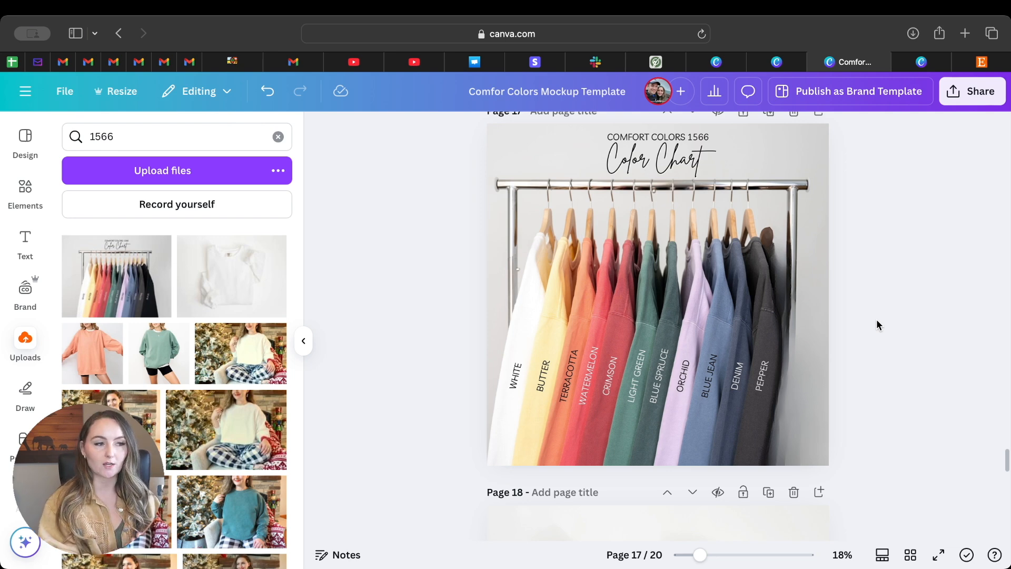
scroll(876, 319, "up", 5)
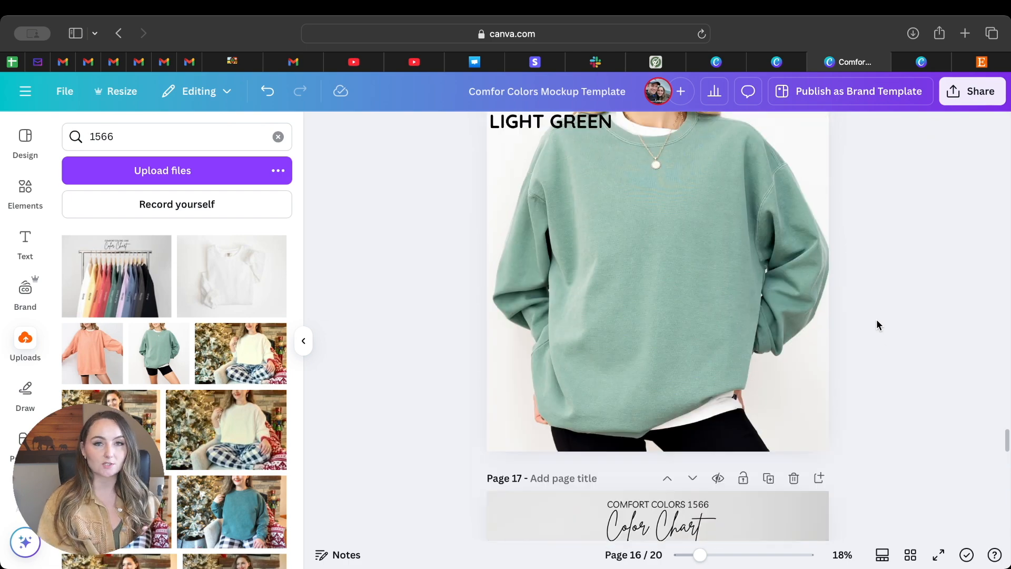
scroll(877, 321, "up", 5)
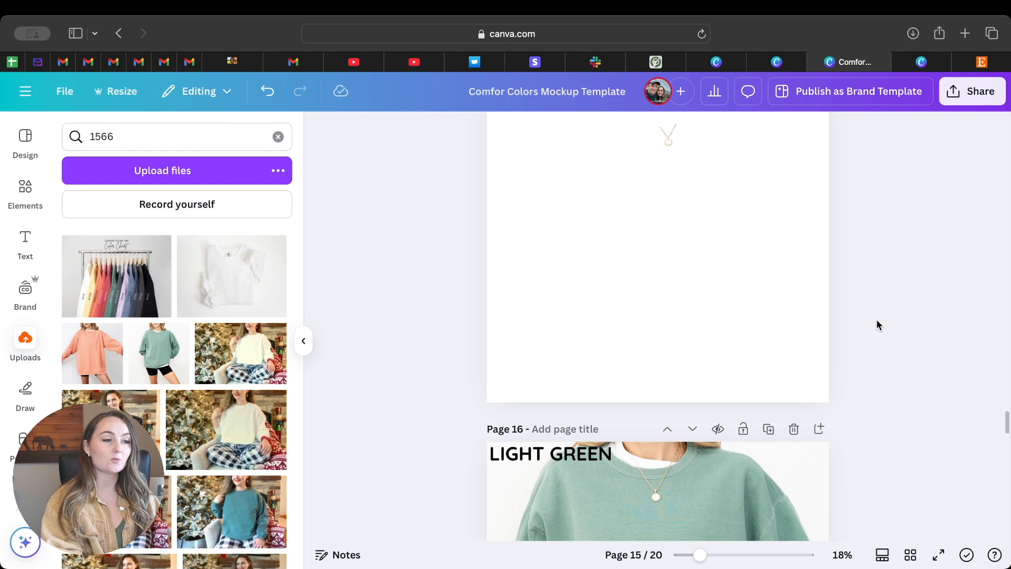
scroll(877, 320, "up", 10)
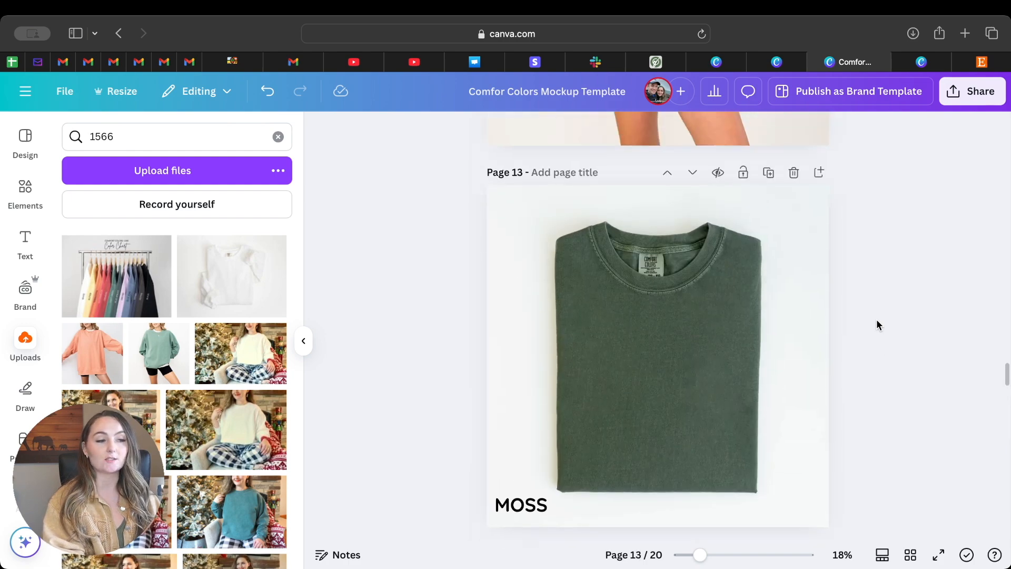
scroll(877, 319, "up", 10)
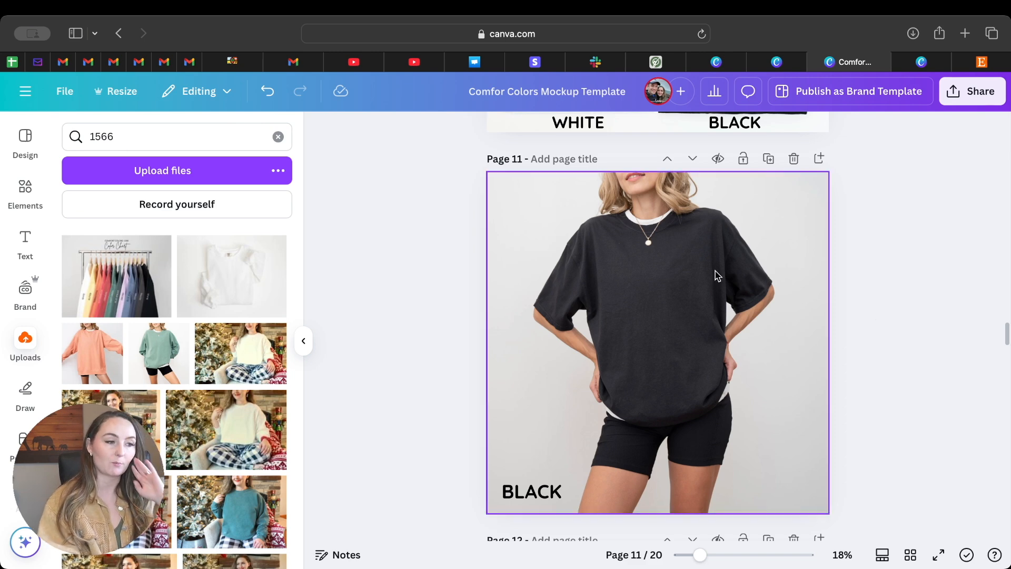
Inspect the necklace on page 11's black T-shirt photo, then duplicate the photo and align the copy exactly over the original
scroll(657, 264, "up", 3)
scroll(659, 264, "up", 3)
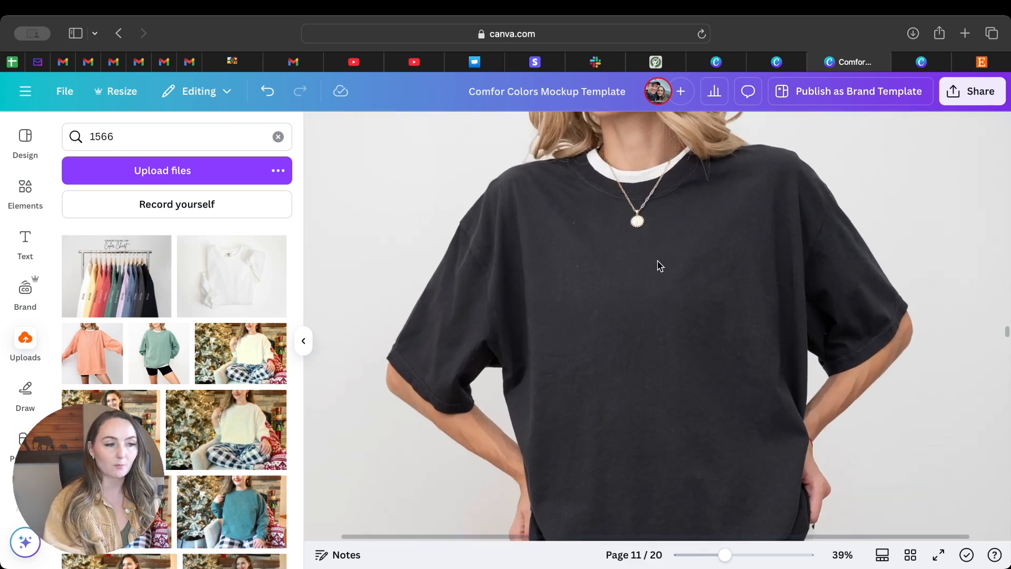
scroll(693, 244, "down", 2)
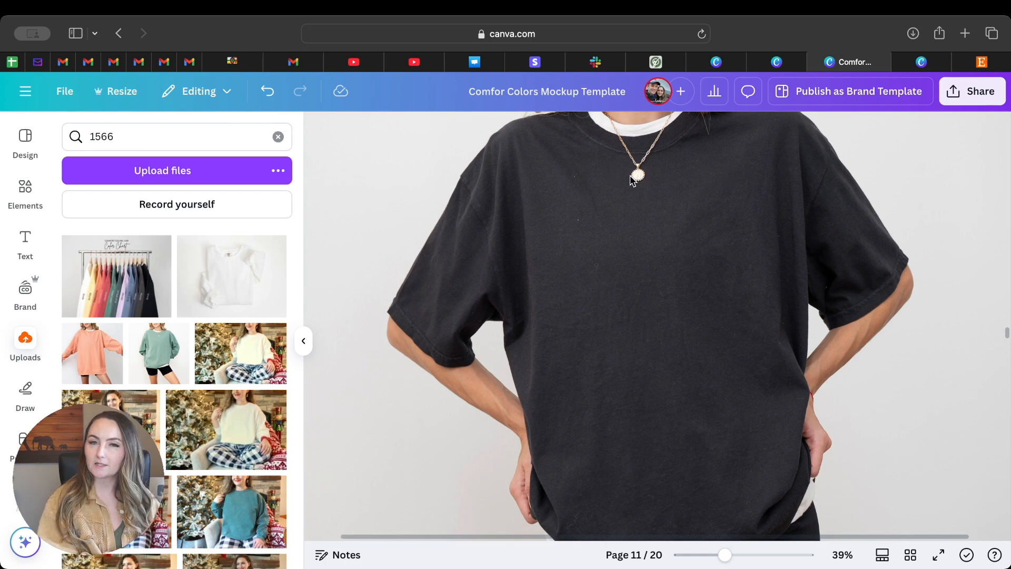
scroll(632, 179, "down", 5)
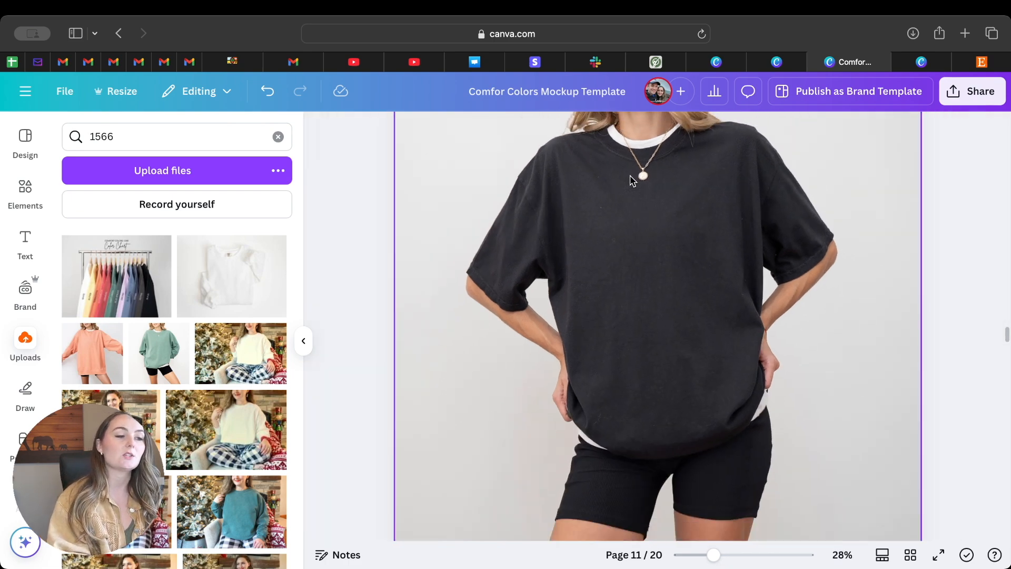
scroll(829, 244, "down", 1)
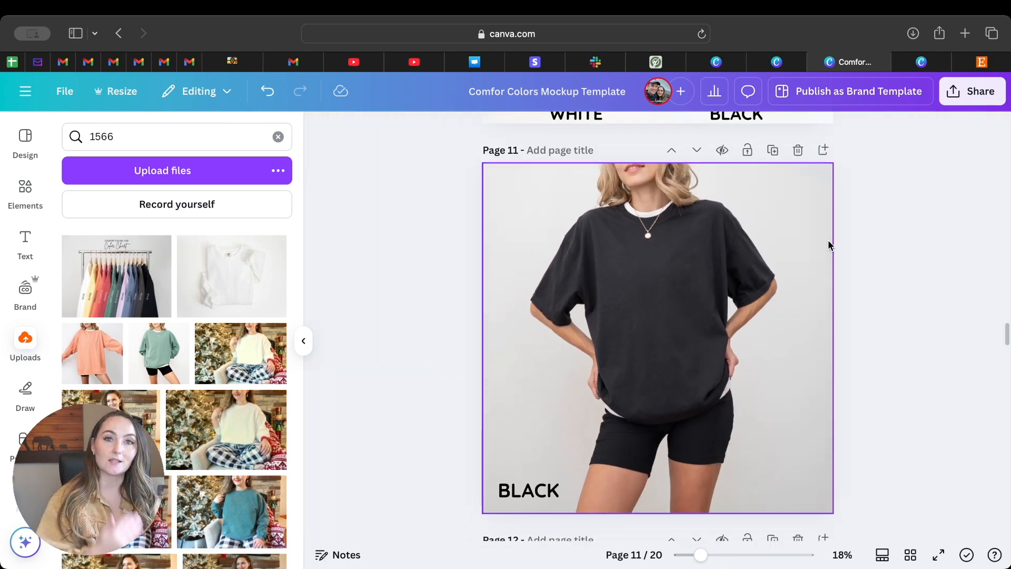
left_click(781, 251)
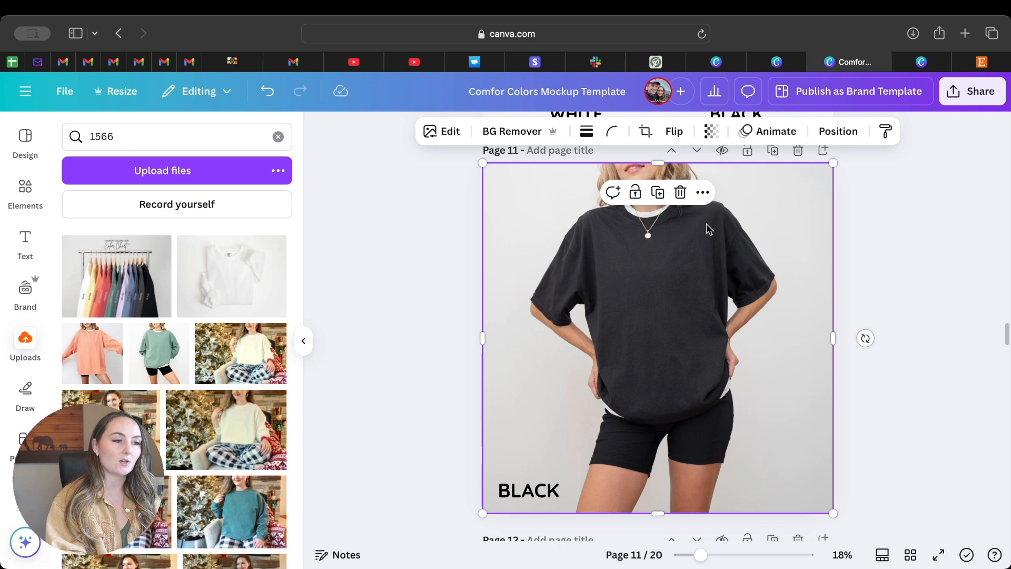
left_click(661, 196)
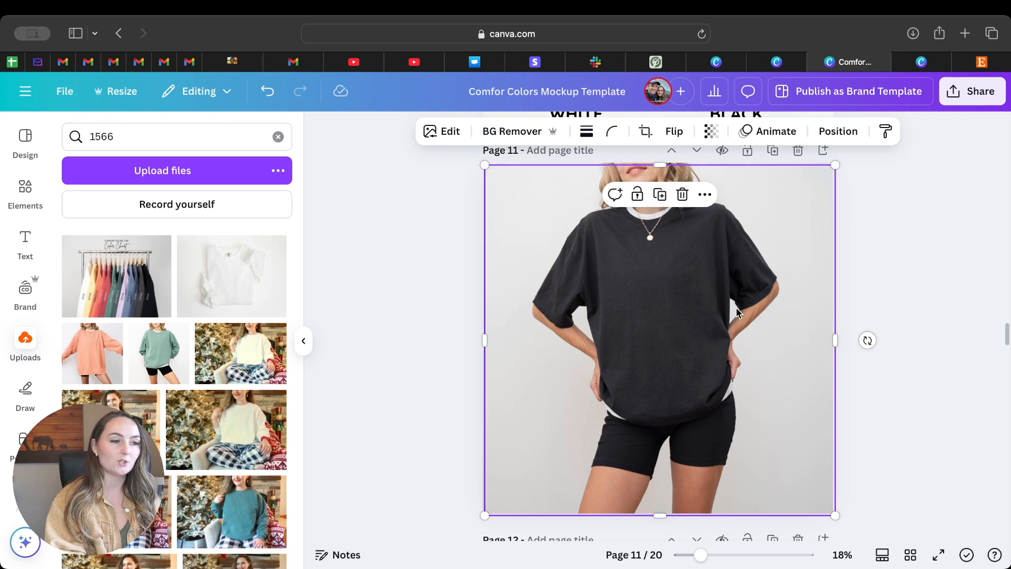
left_click_drag(734, 306, 731, 304)
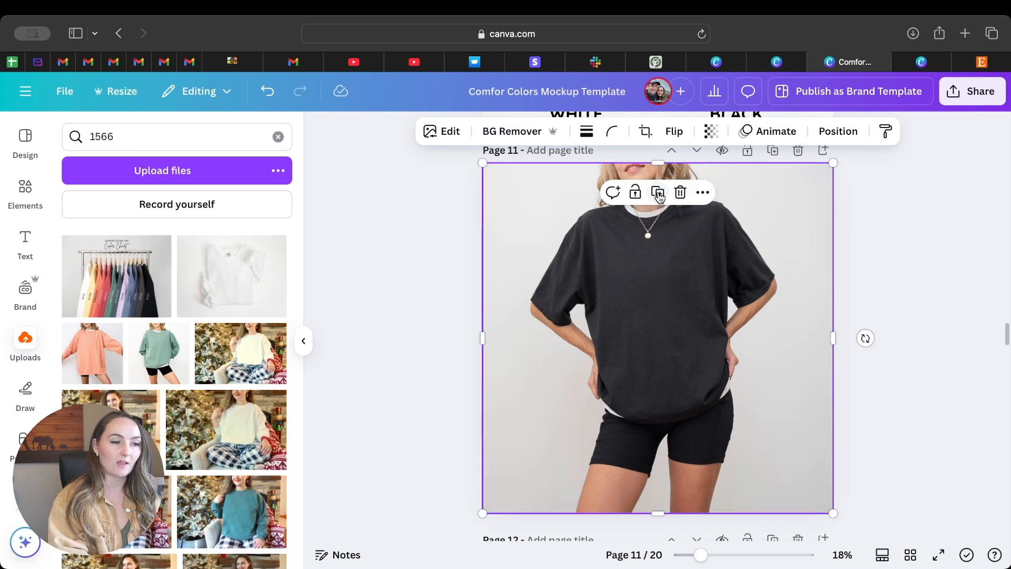
mouse_move(668, 290)
left_mouse_down()
mouse_move(682, 436)
mouse_move(668, 293)
mouse_move(659, 293)
left_mouse_up()
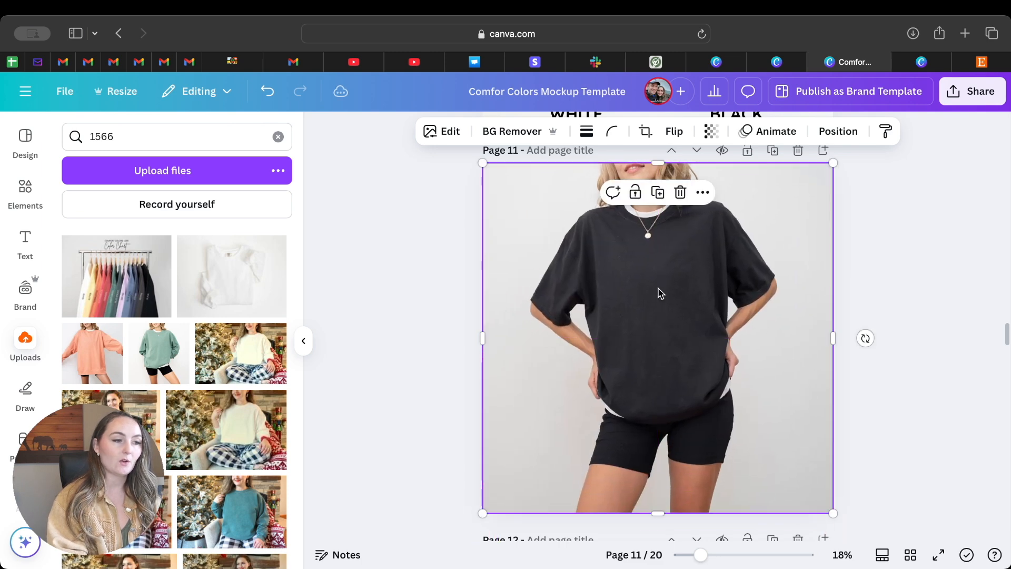
Extract the necklace from the copied photo with Magic Grab, brushing over the pendant and chain at brush size 5
left_click(446, 133)
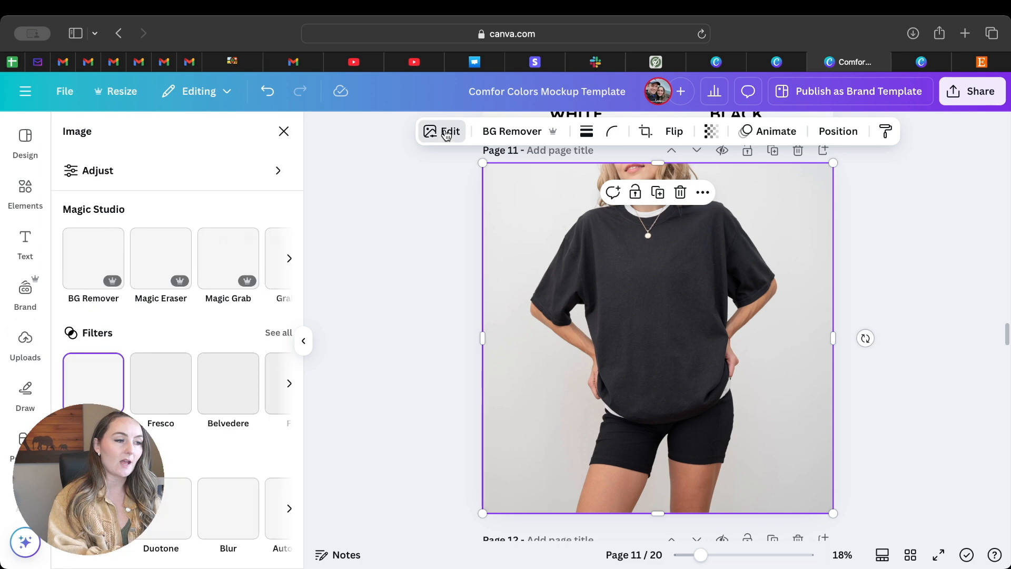
left_click(226, 266)
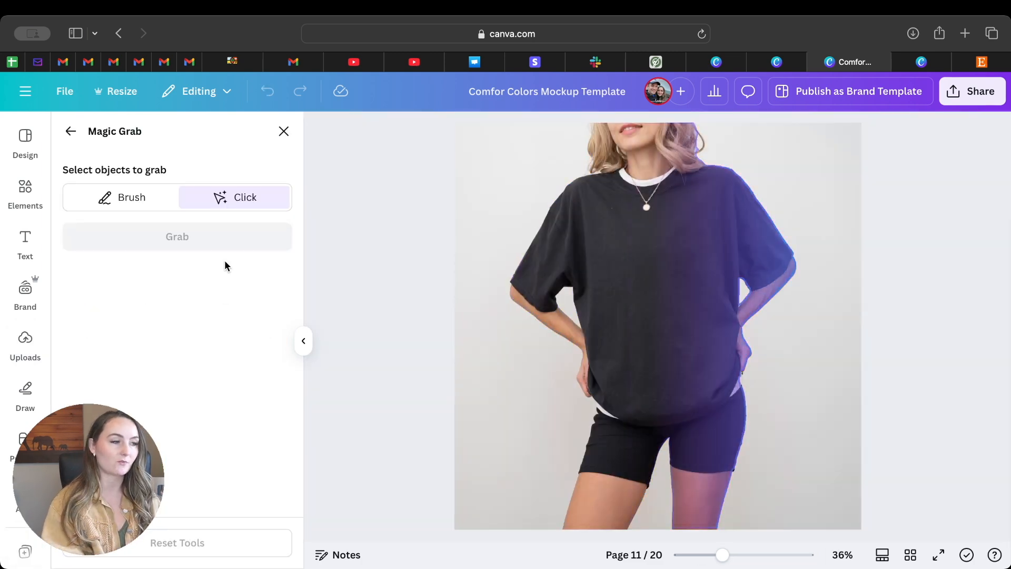
left_click(121, 203)
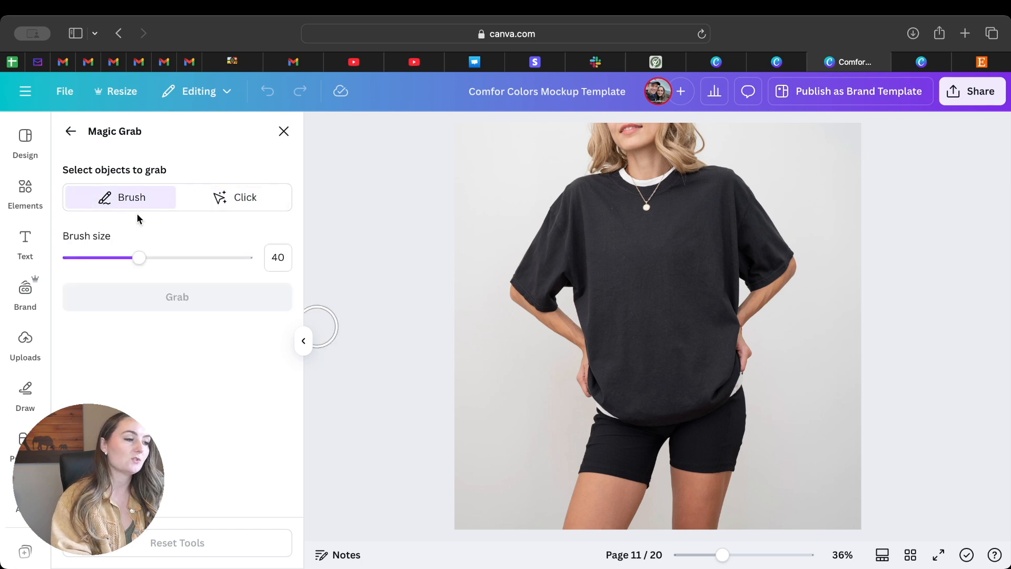
scroll(631, 227, "up", 3)
scroll(631, 226, "up", 3)
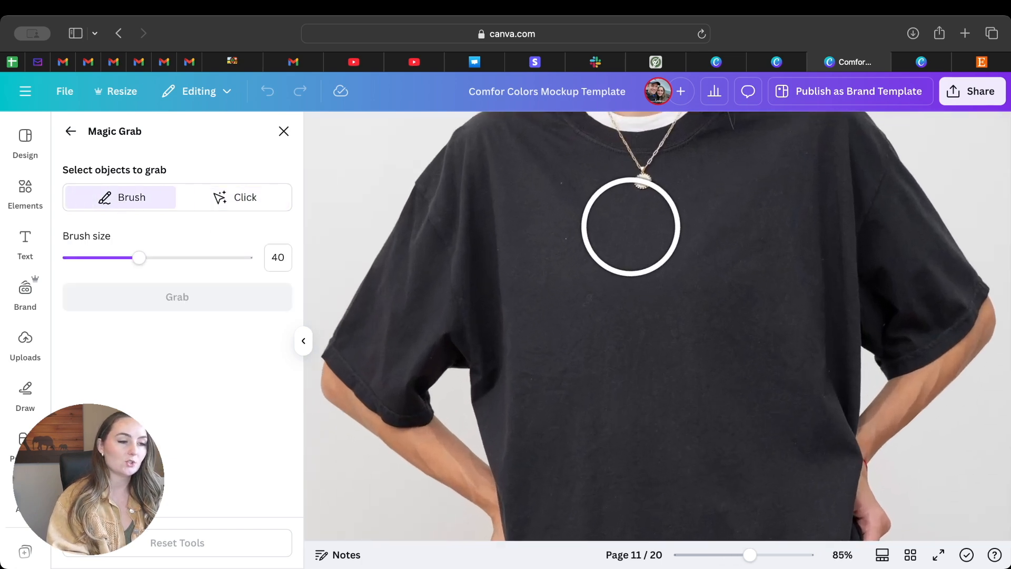
scroll(631, 226, "up", 2)
left_click_drag(139, 257, 77, 262)
left_click(632, 267)
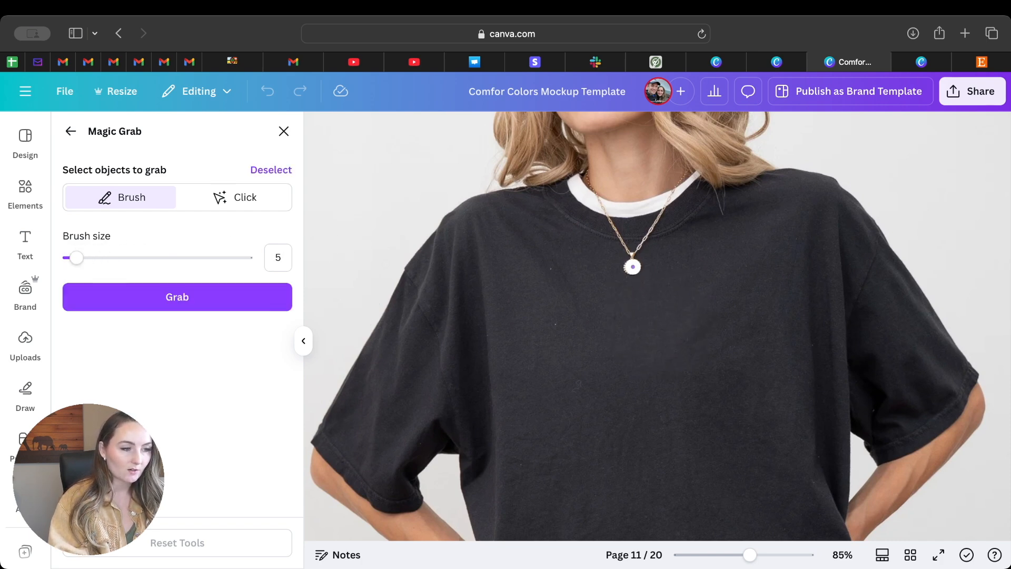
mouse_move(633, 267)
left_mouse_down()
mouse_move(659, 218)
mouse_move(630, 257)
mouse_move(607, 221)
left_mouse_up()
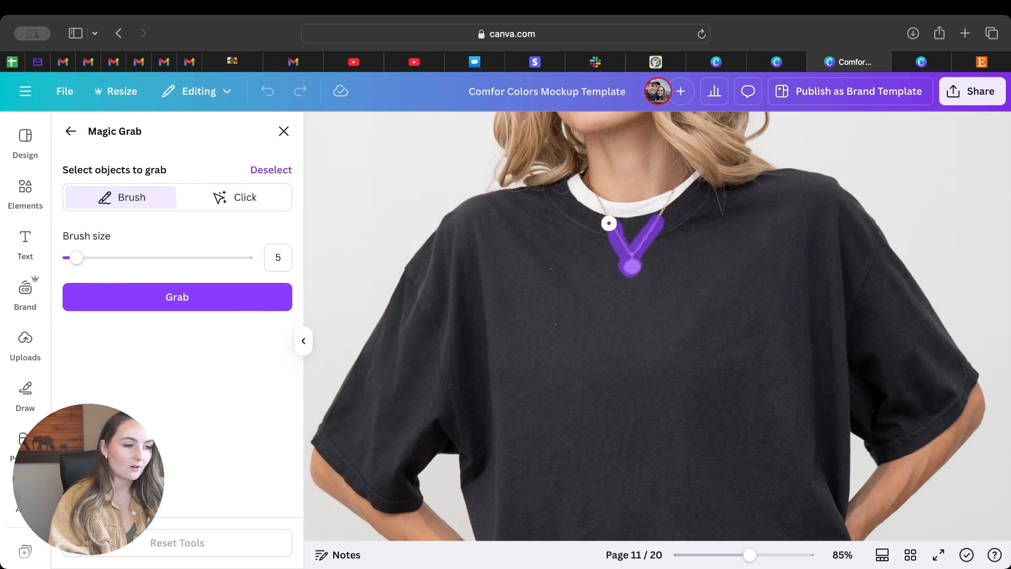
left_click(247, 308)
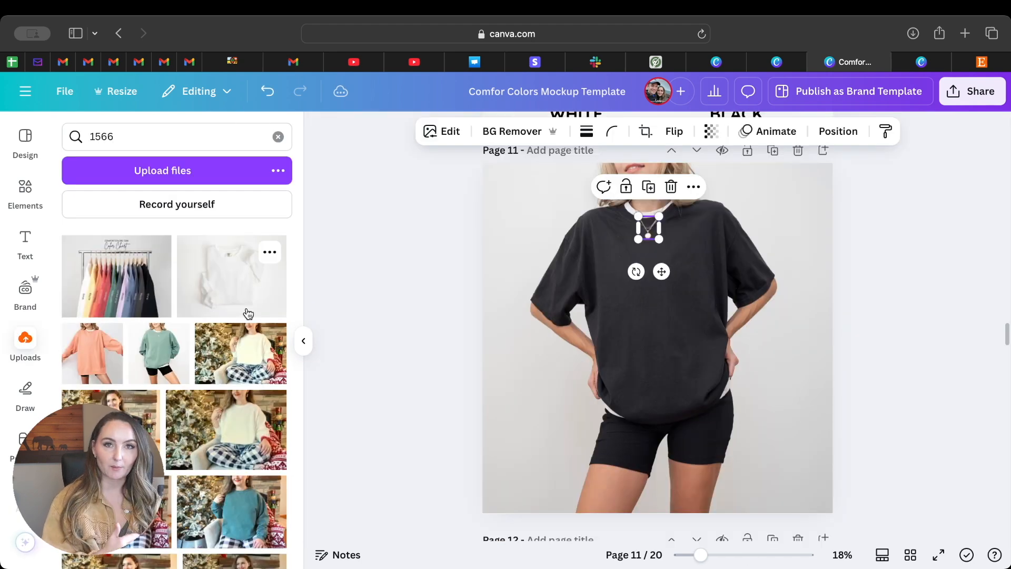
Delete the T-shirt photos and the BLACK label from page 11, leaving only the extracted necklace
left_click(565, 357)
key("Delete")
left_click(653, 345)
key("Delete")
left_click(528, 489)
key("Delete")
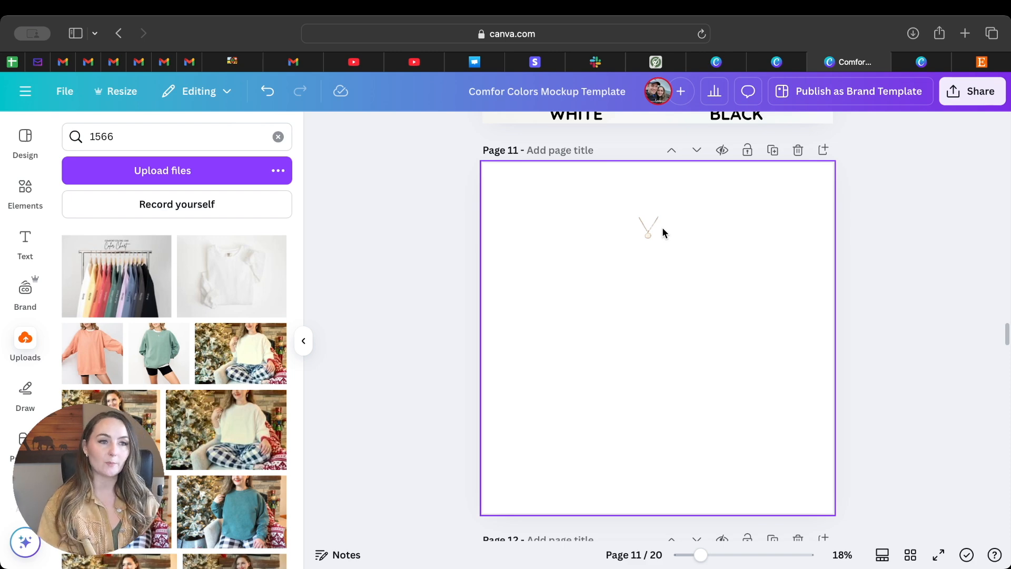
Set up a PNG download of only page 11 with a transparent background, then leave the download settings
left_click(972, 92)
left_click(758, 362)
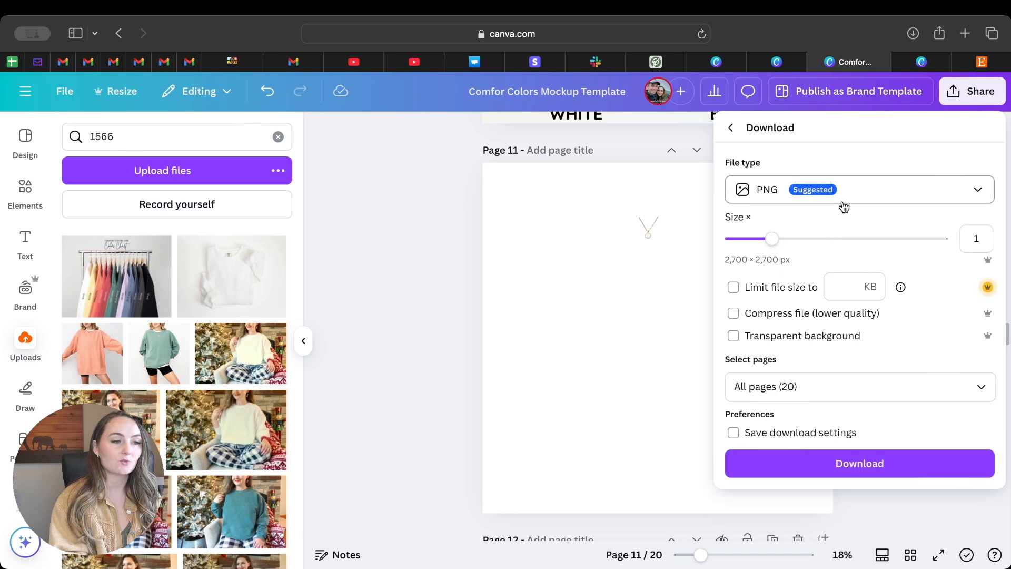
left_click(733, 340)
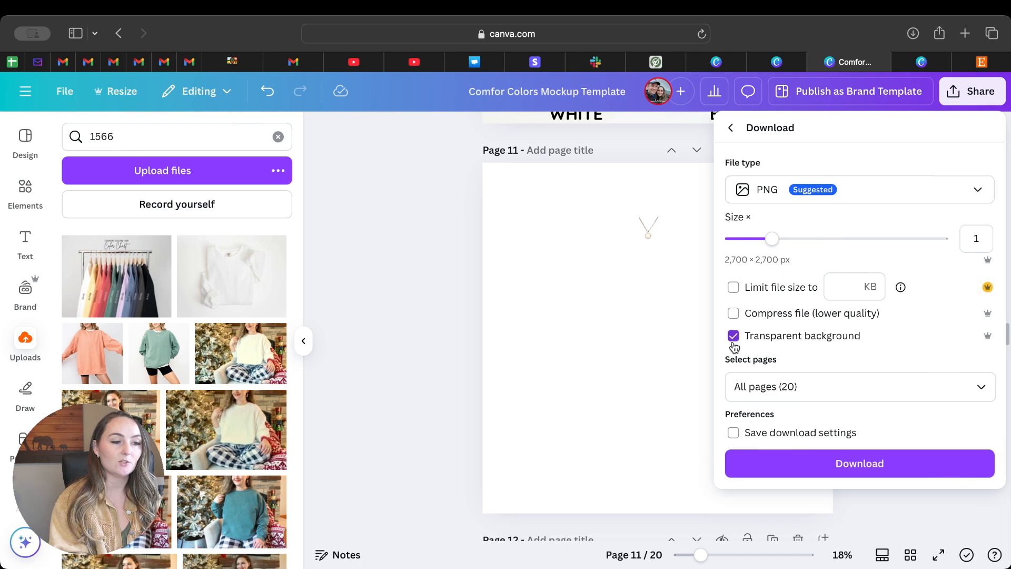
left_click(853, 386)
left_click(983, 161)
left_click(982, 194)
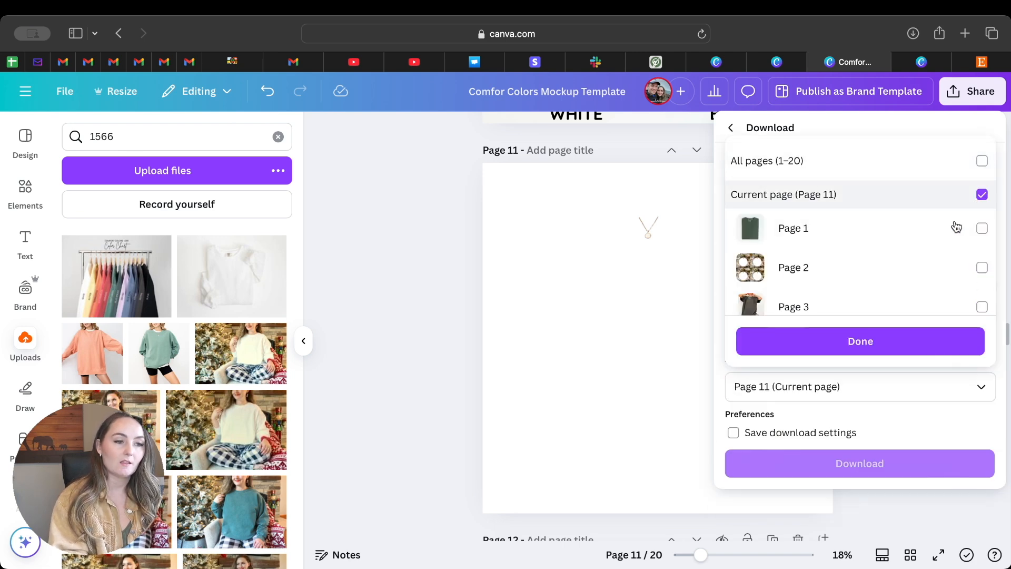
left_click(837, 345)
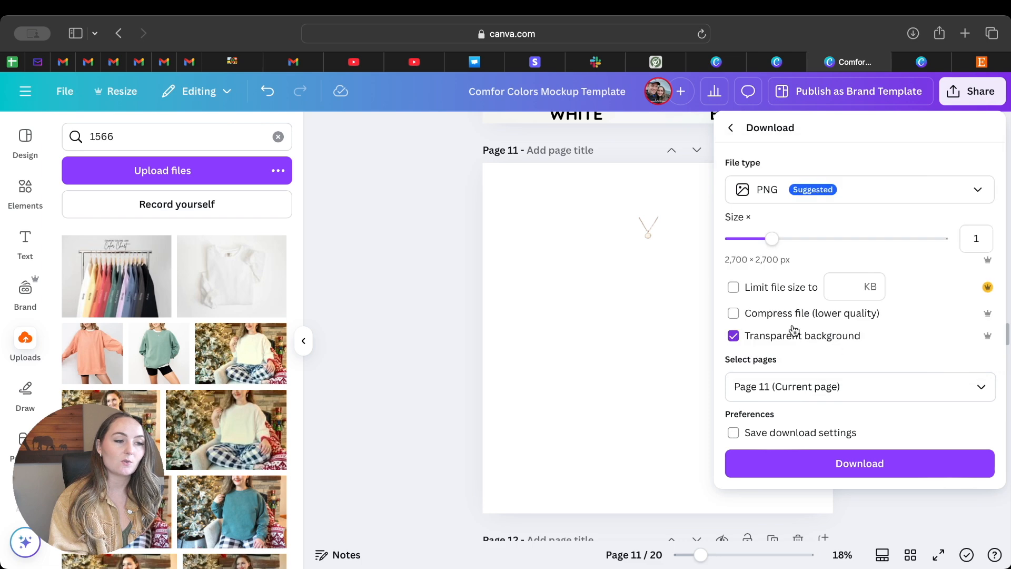
left_click(668, 268)
Undo the last deletion on page 11
scroll(728, 326, "down", 10)
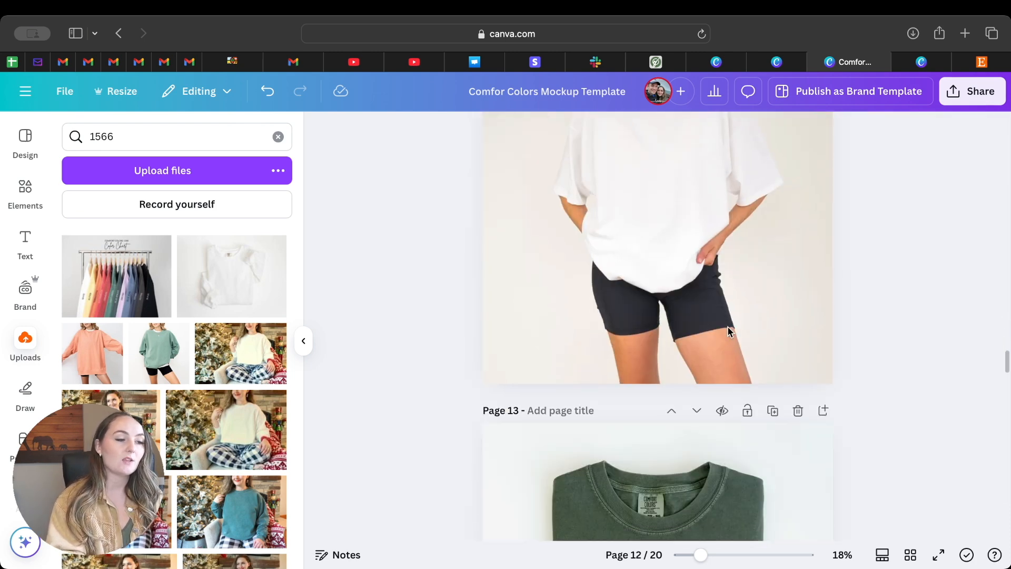
scroll(431, 194, "up", 10)
left_click(261, 92)
Examine the separate sleeve overlay on page 18's folded white sweatshirt mockup
scroll(483, 331, "down", 15)
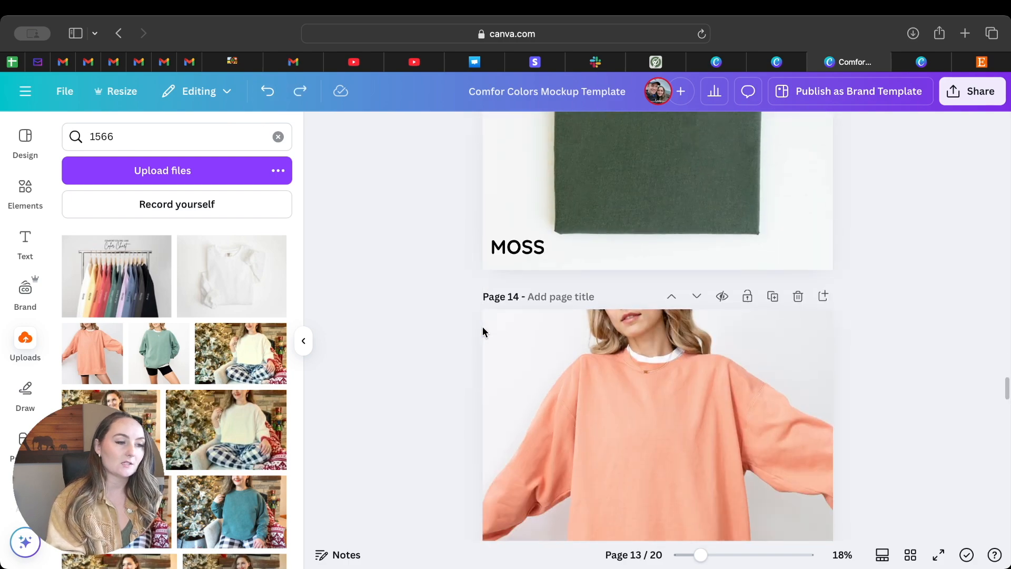
scroll(483, 330, "down", 15)
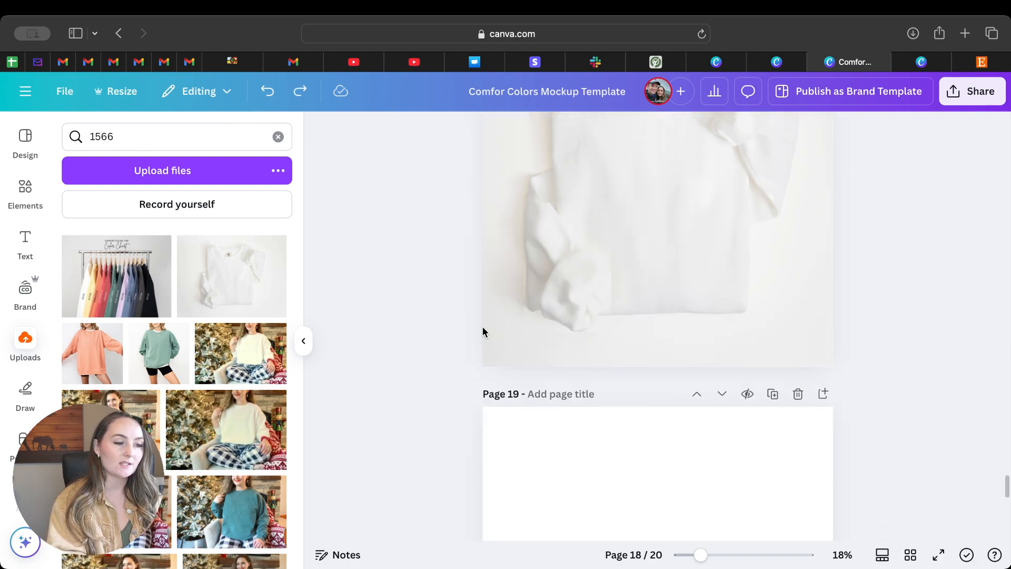
scroll(483, 331, "up", 2)
left_click(591, 424)
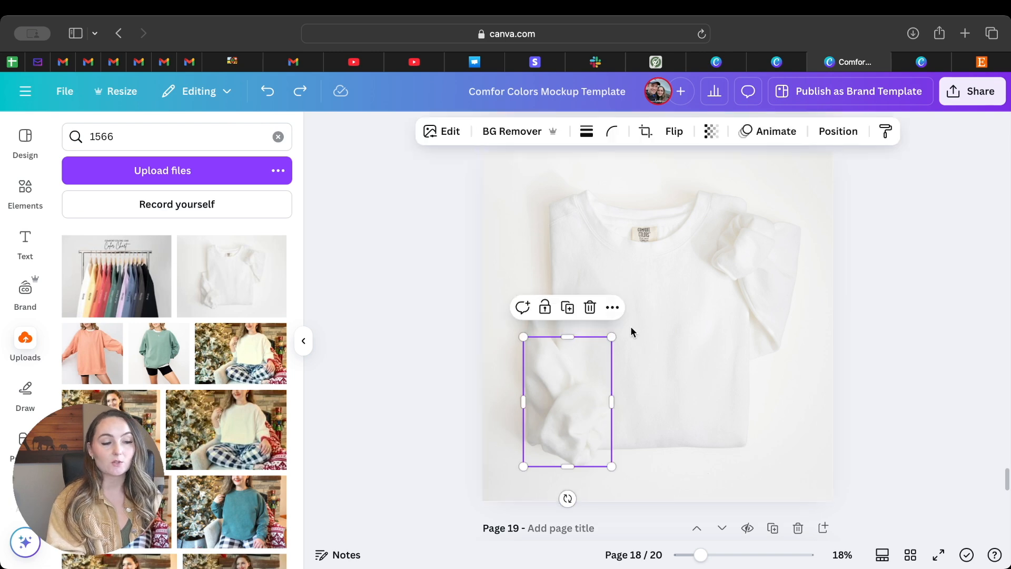
mouse_move(579, 433)
left_mouse_down()
mouse_move(427, 429)
mouse_move(575, 429)
left_mouse_up()
left_click(856, 341)
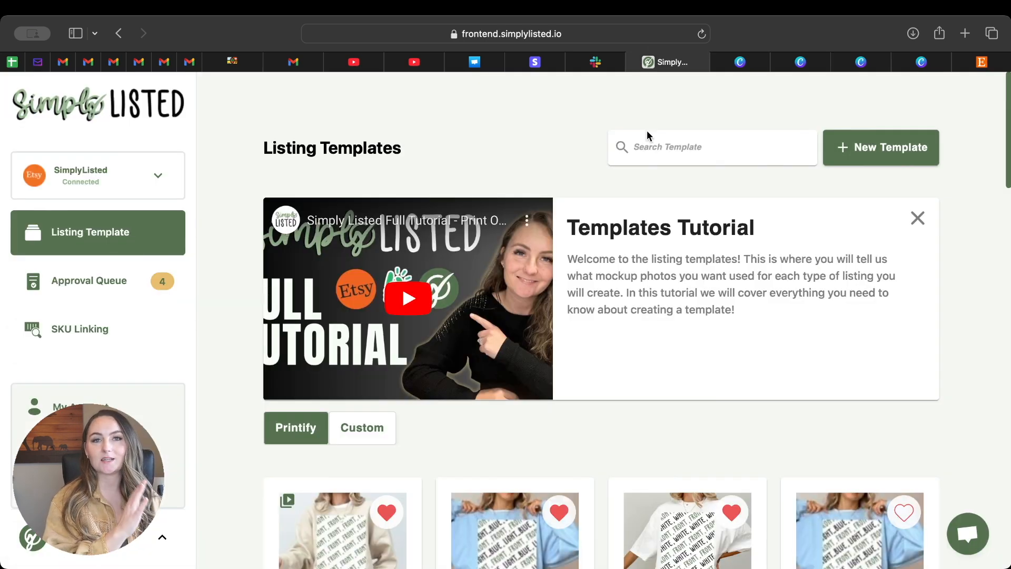
Create a new custom template in Simply Listed and browse to the Comfor Colors Mockup Template-3 folder for its images
left_click(875, 153)
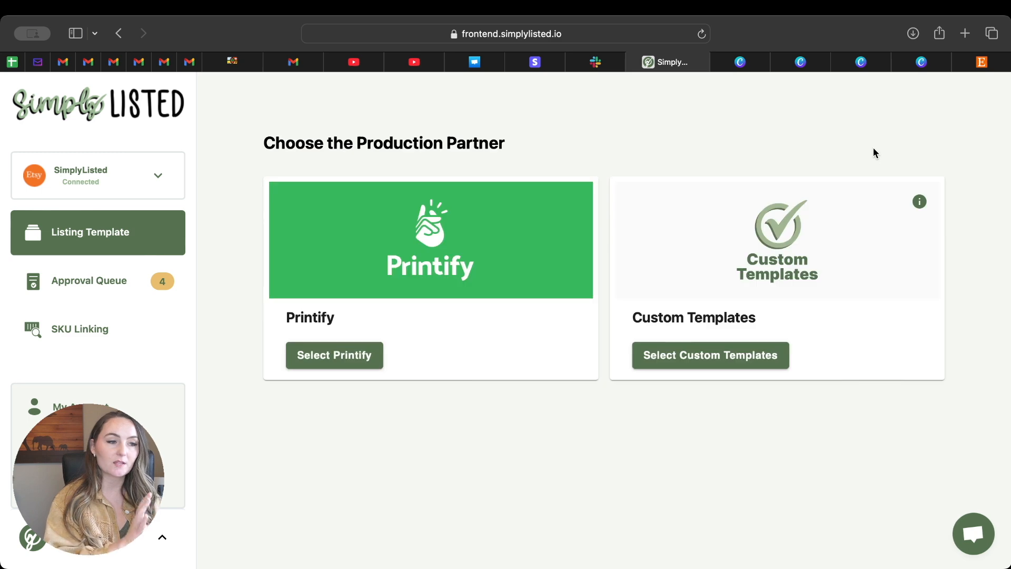
left_click(708, 361)
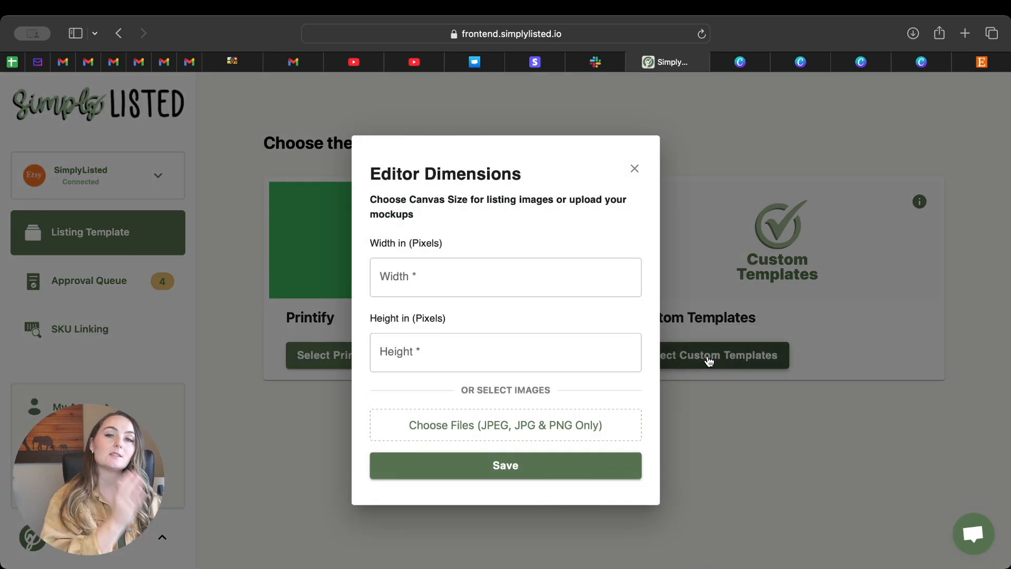
left_click(539, 431)
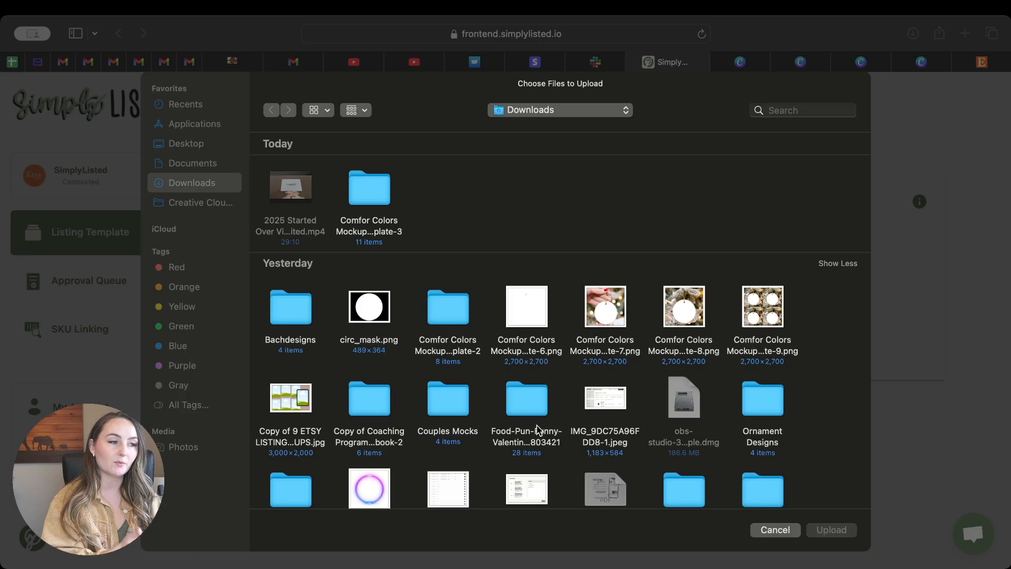
left_click(371, 206)
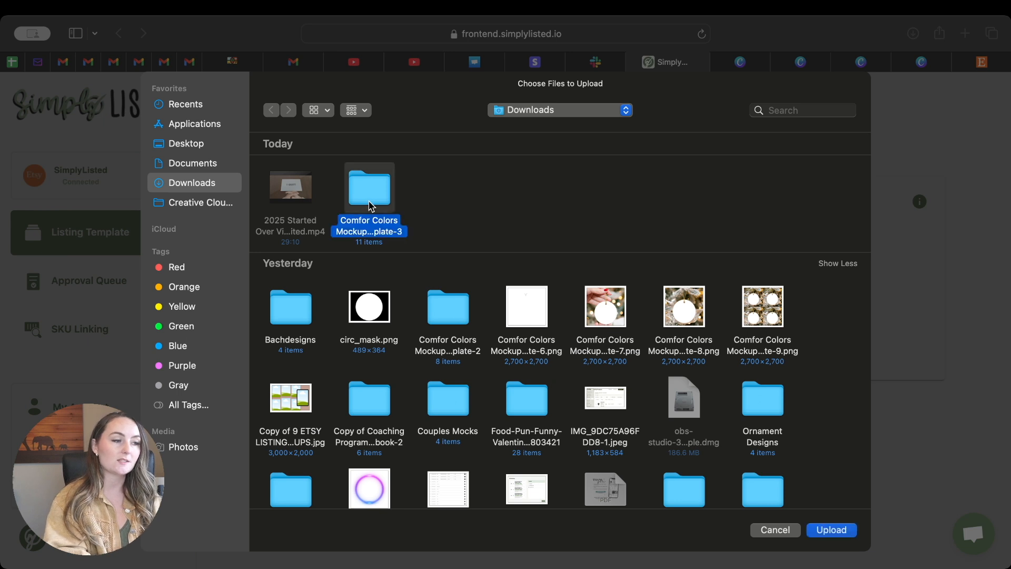
double_click(371, 206)
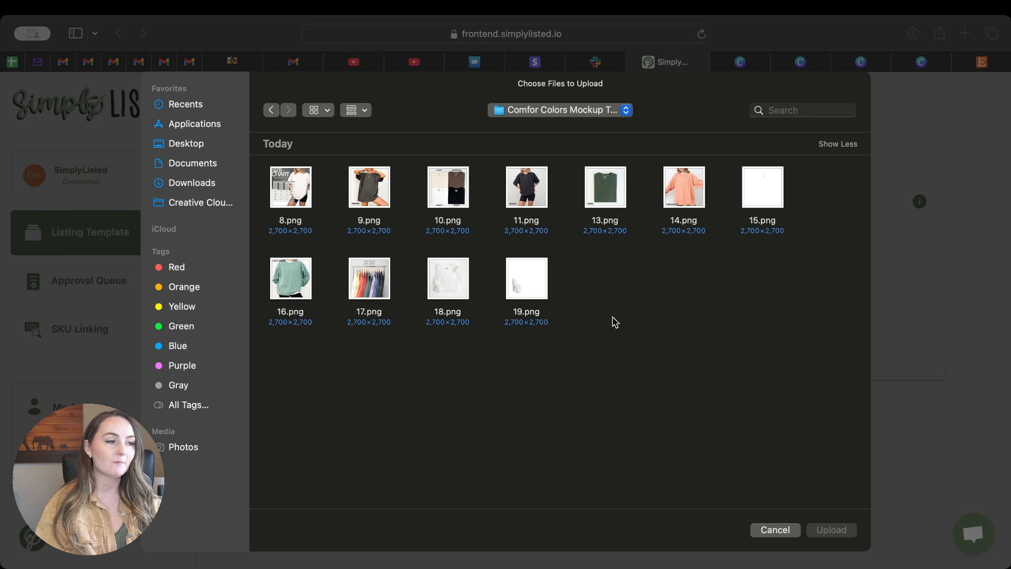
Upload mockup images 8, 9, 10, 11, 13, 14, 16, 17 and 18.png, leaving out the overlays, and create the template from them
left_click(375, 194)
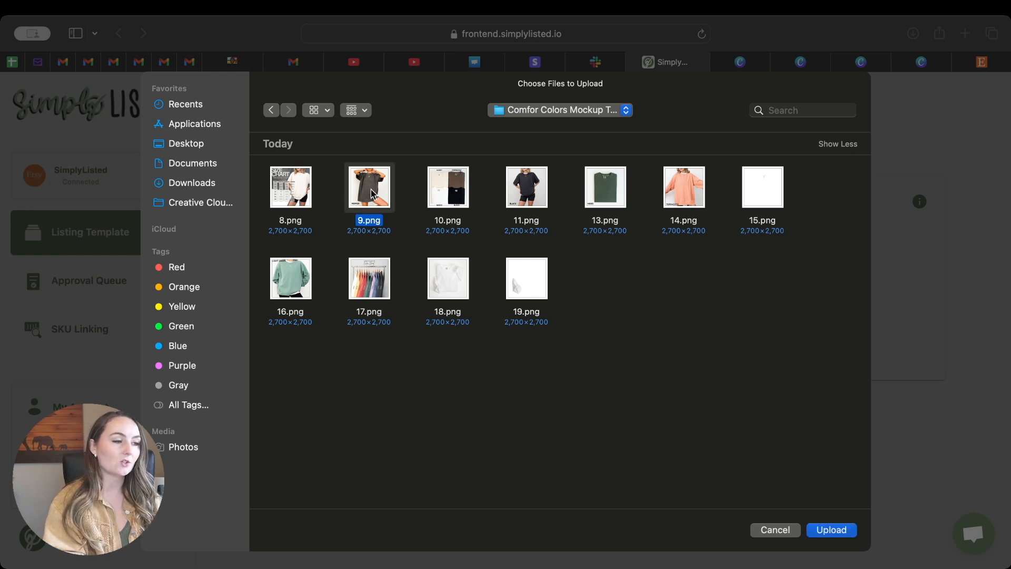
left_click(438, 195, "super")
left_click(537, 191, "super")
left_click(599, 194, "super")
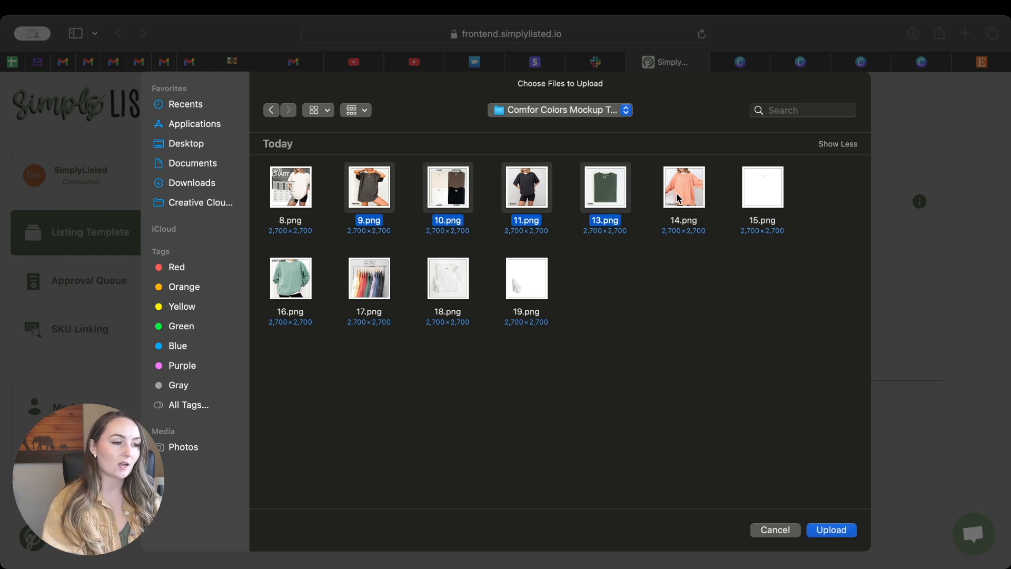
left_click(675, 194, "super")
left_click(297, 274, "super")
left_click(296, 204, "super")
left_click(363, 280, "super")
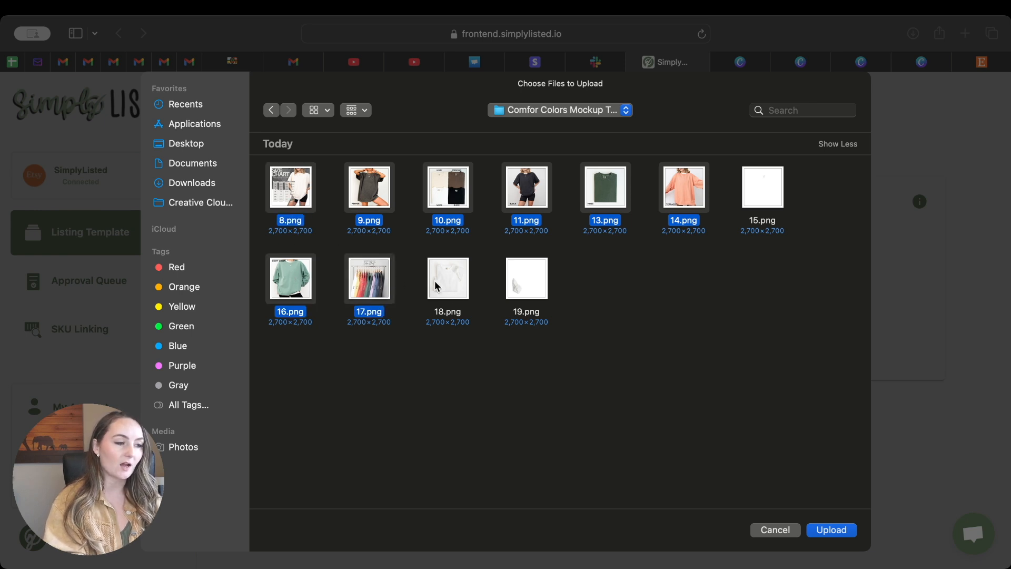
left_click(460, 294, "super")
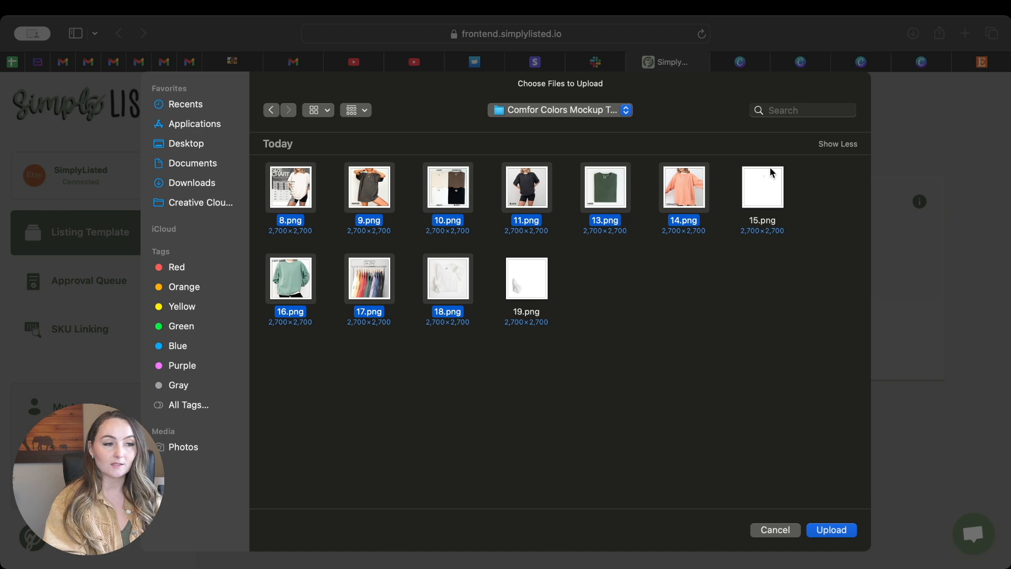
left_click(832, 530)
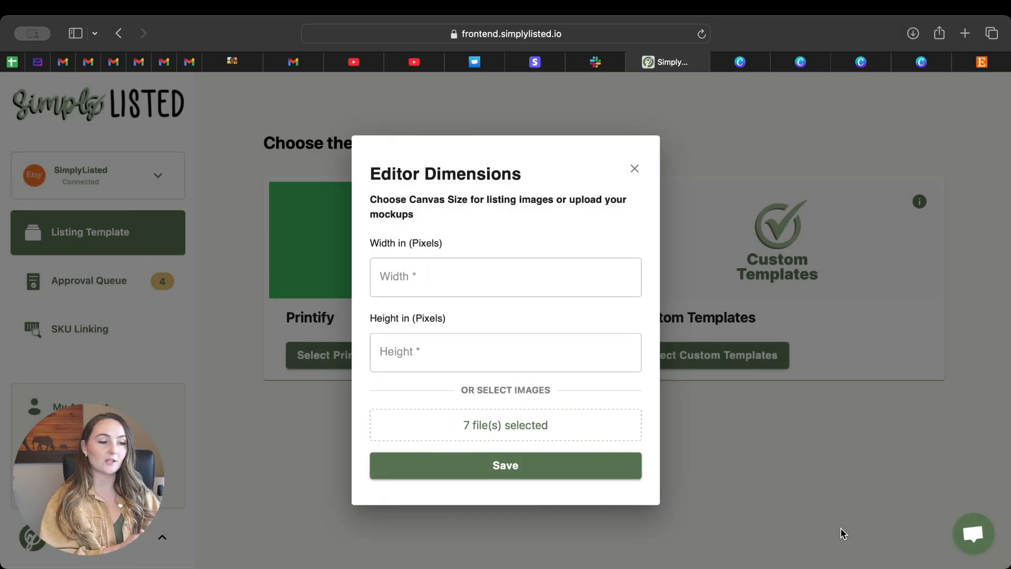
left_click(568, 471)
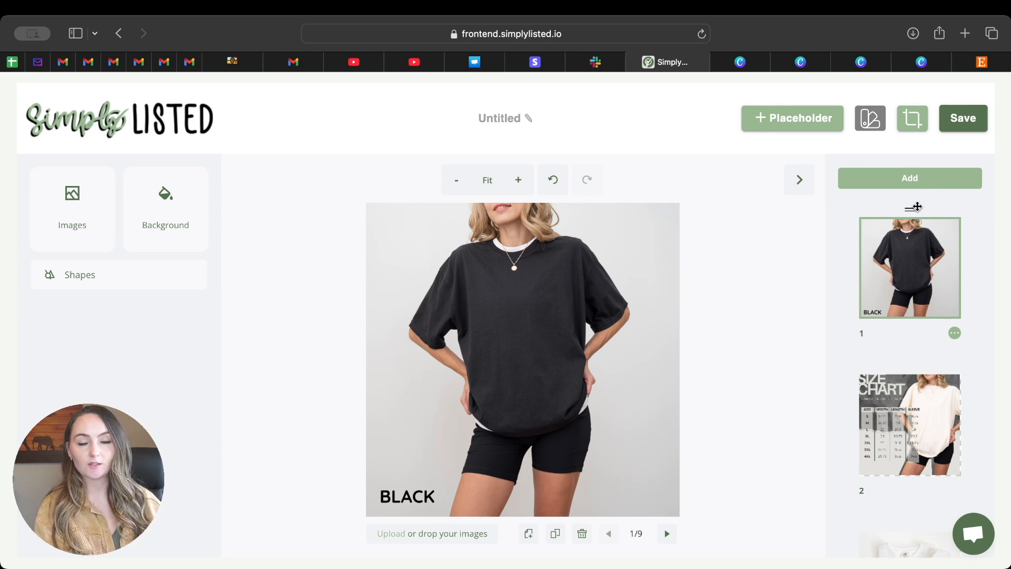
Reorder the mockup pages to put the Pepper T-shirt first, the black T-shirt second and the size chart further down, then open the Pepper page
left_click_drag(917, 206, 921, 345)
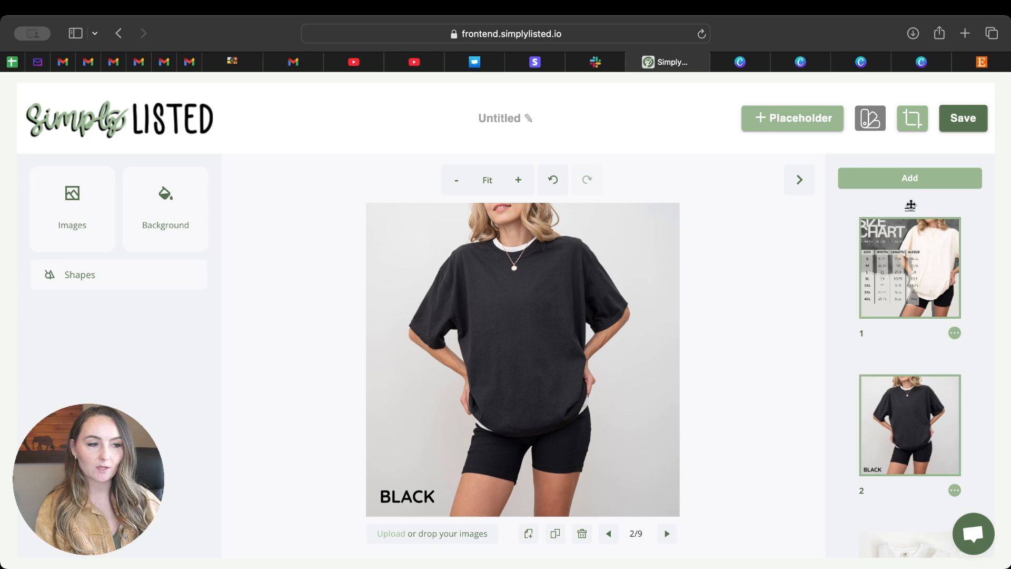
left_click_drag(912, 274, 927, 441)
scroll(927, 441, "down", 1)
left_click_drag(912, 353, 901, 464)
scroll(900, 444, "down", 2)
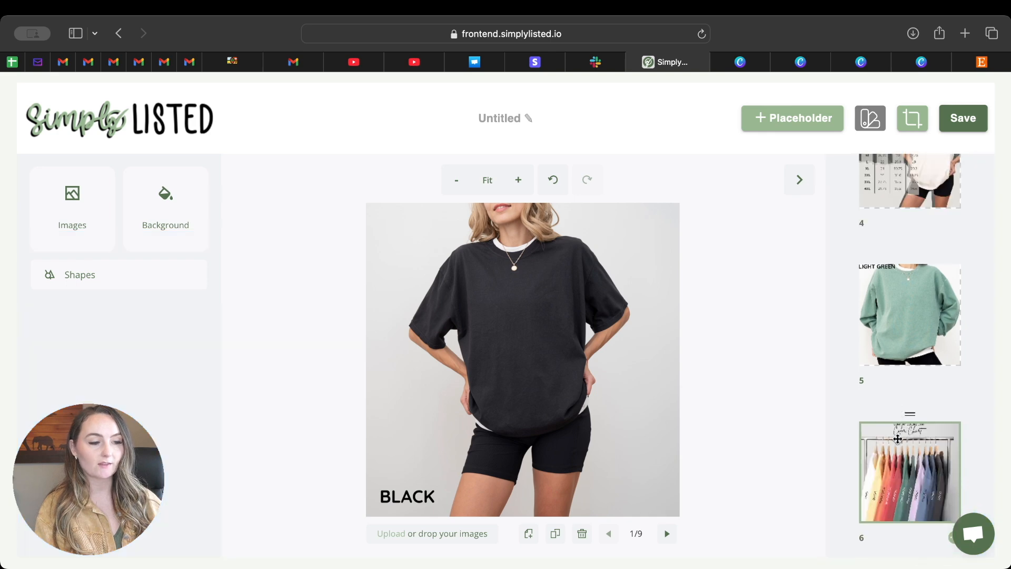
scroll(900, 443, "up", 10)
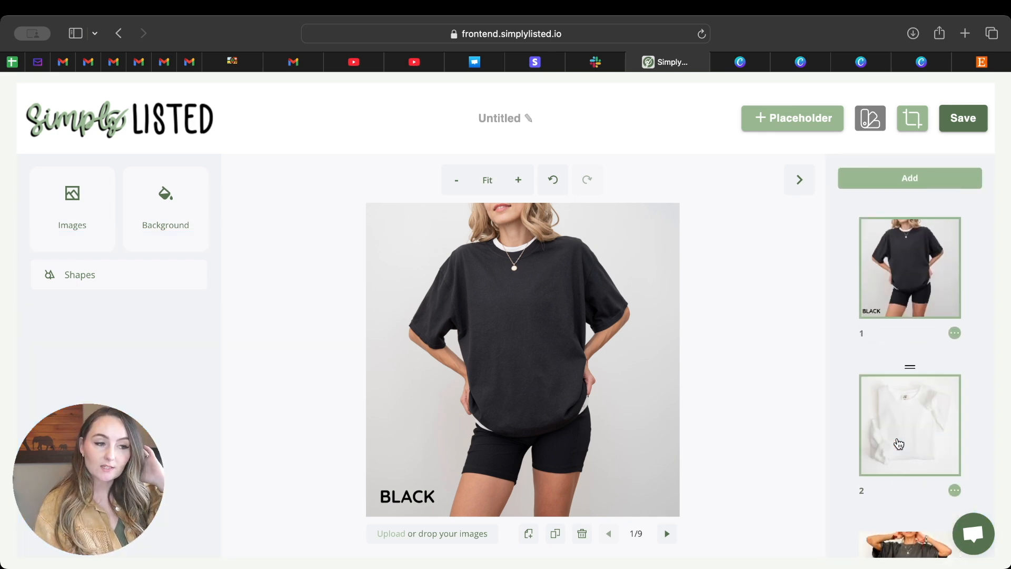
left_click_drag(909, 524, 911, 263)
left_click(924, 294)
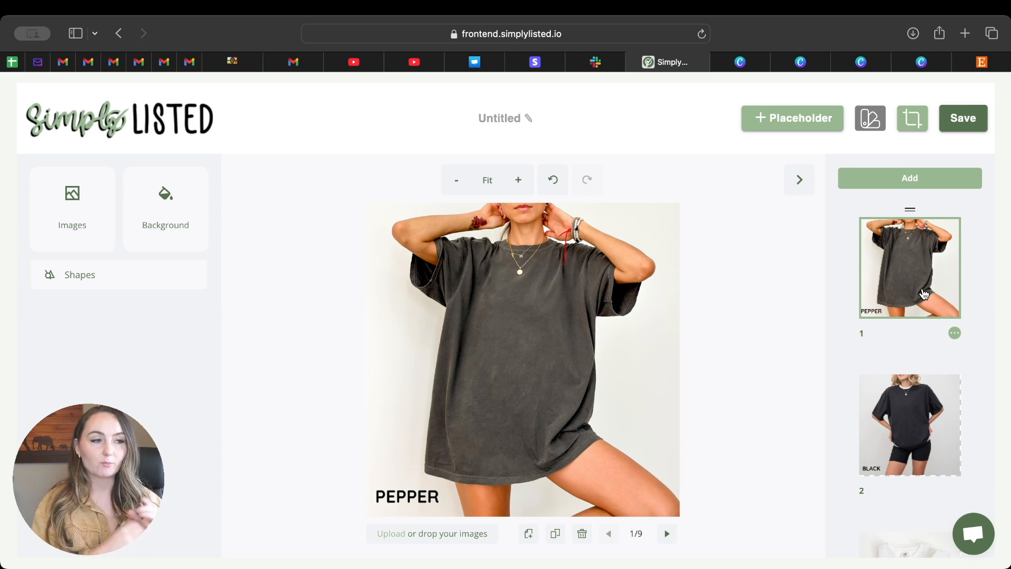
Start adding a placeholder, then switch to the 4500 x 5400 px hello design in Canva and move the HELLO text to the page's top
left_click(795, 127)
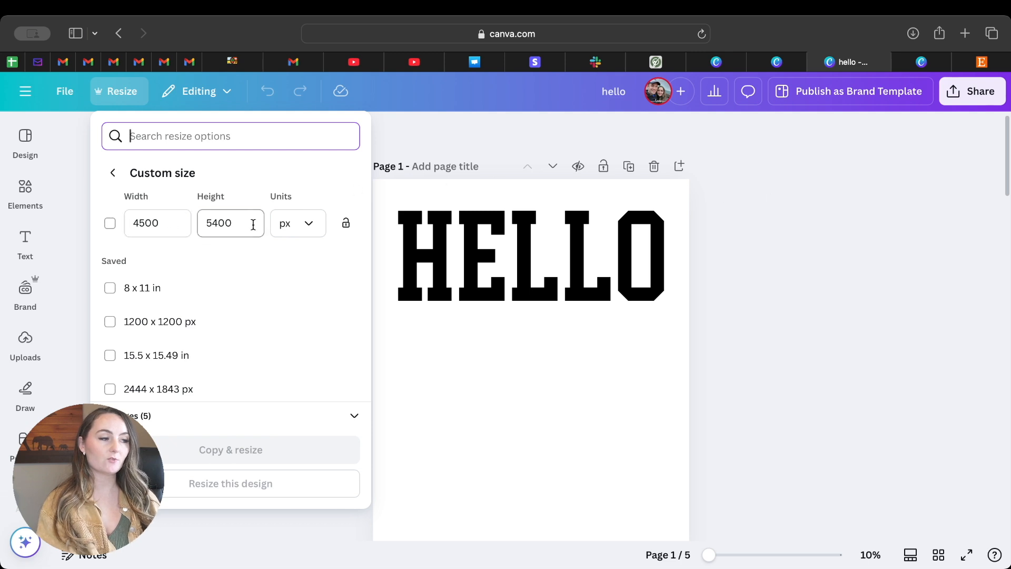
left_click(789, 195)
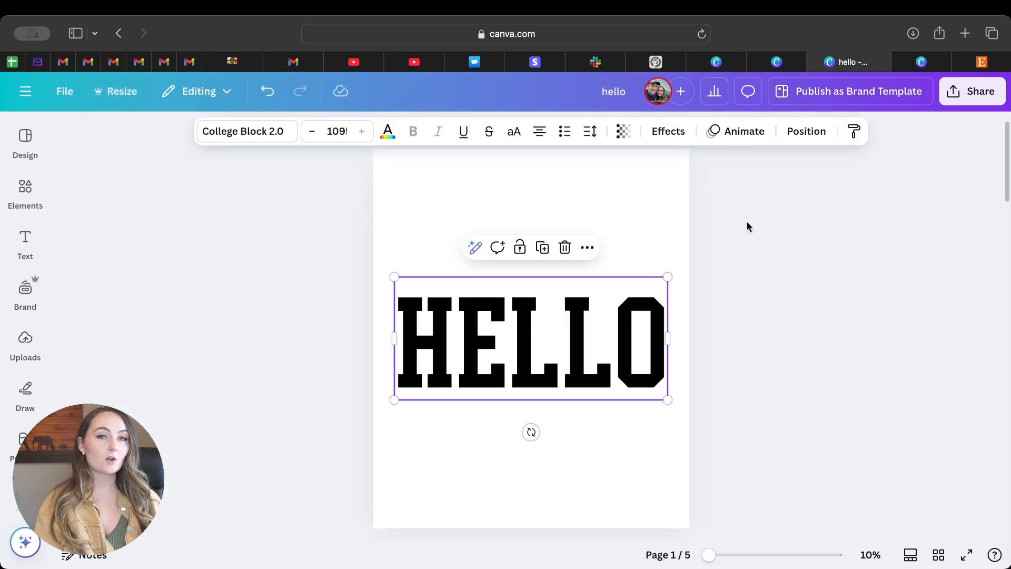
scroll(594, 316, "up", 1)
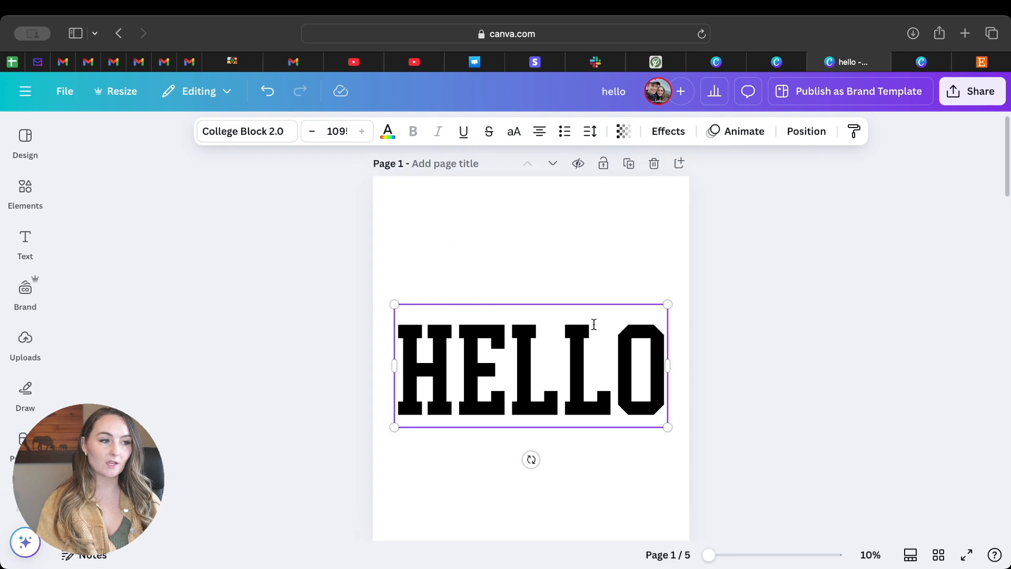
left_click_drag(595, 376, 596, 257)
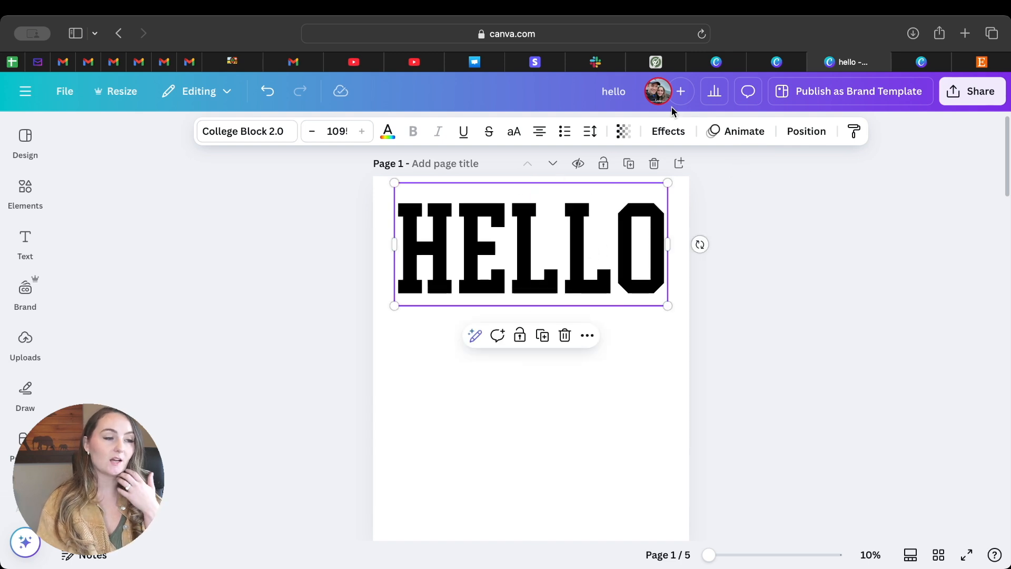
left_click(727, 225)
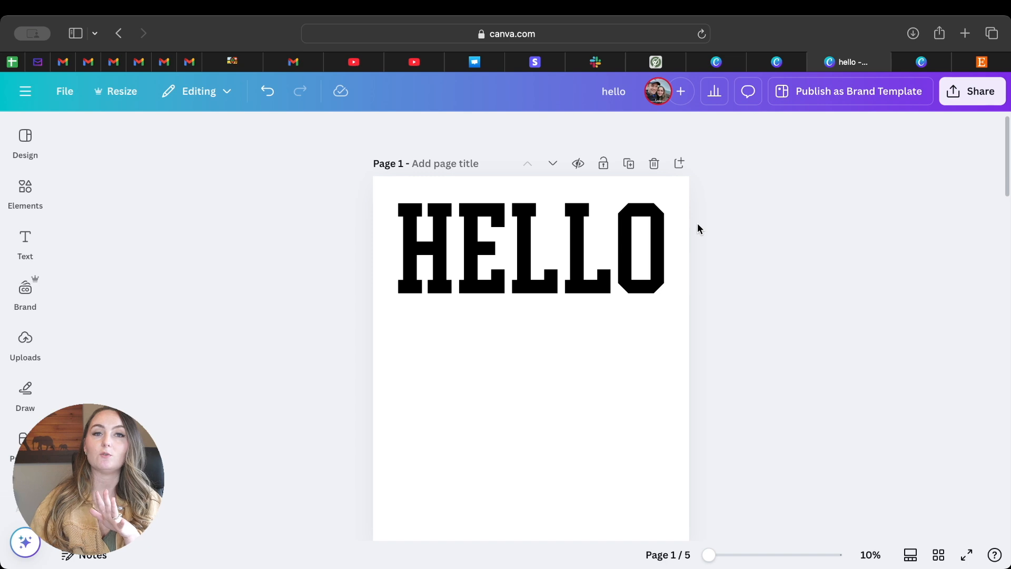
Return to Simply Listed and add a 4500 x 5400 px placeholder named DarkShirt to the Pepper T-shirt mockup
left_click(673, 62)
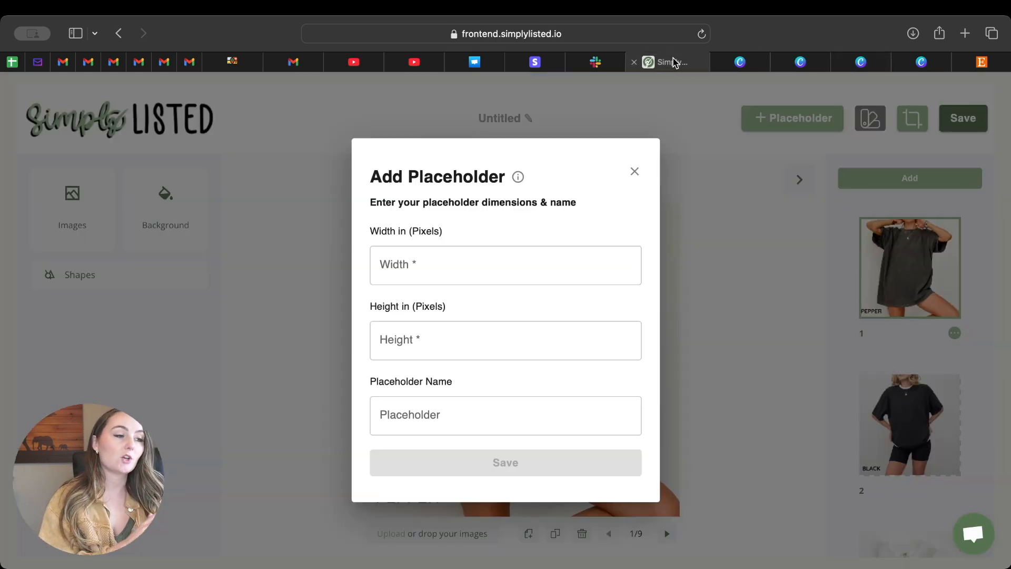
left_click(482, 263)
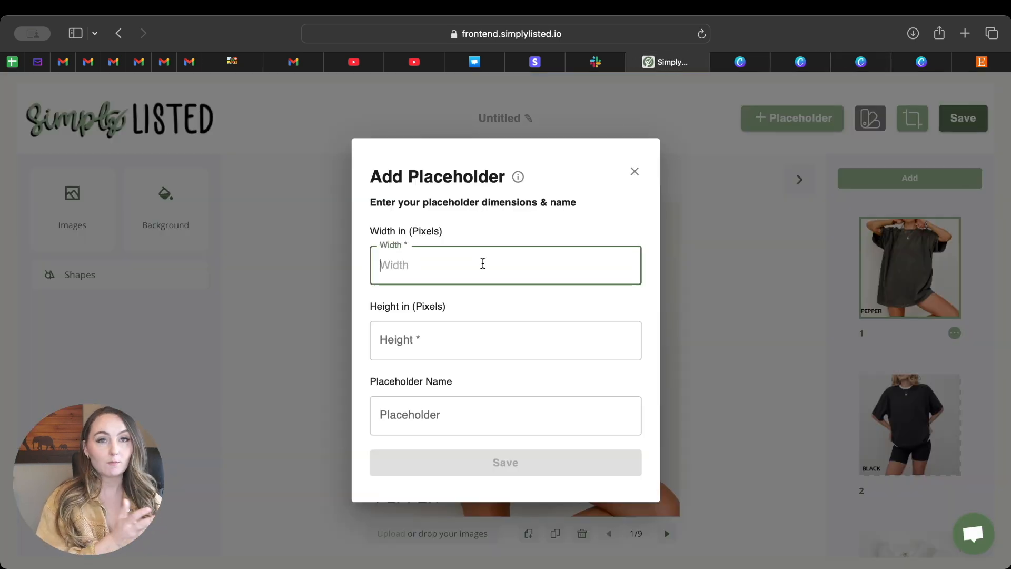
type("4500")
left_click(466, 333)
type("5400")
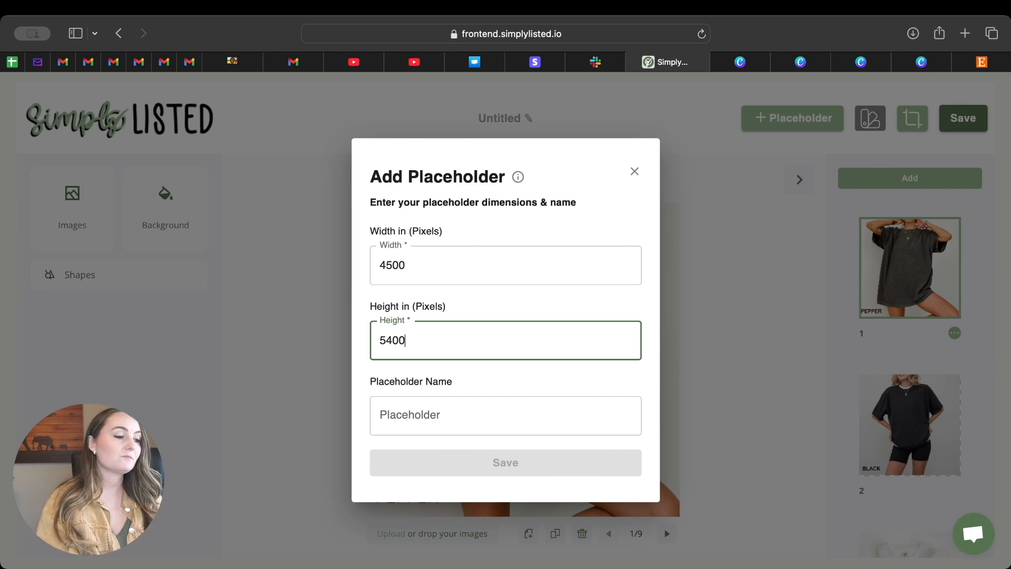
left_click(451, 423)
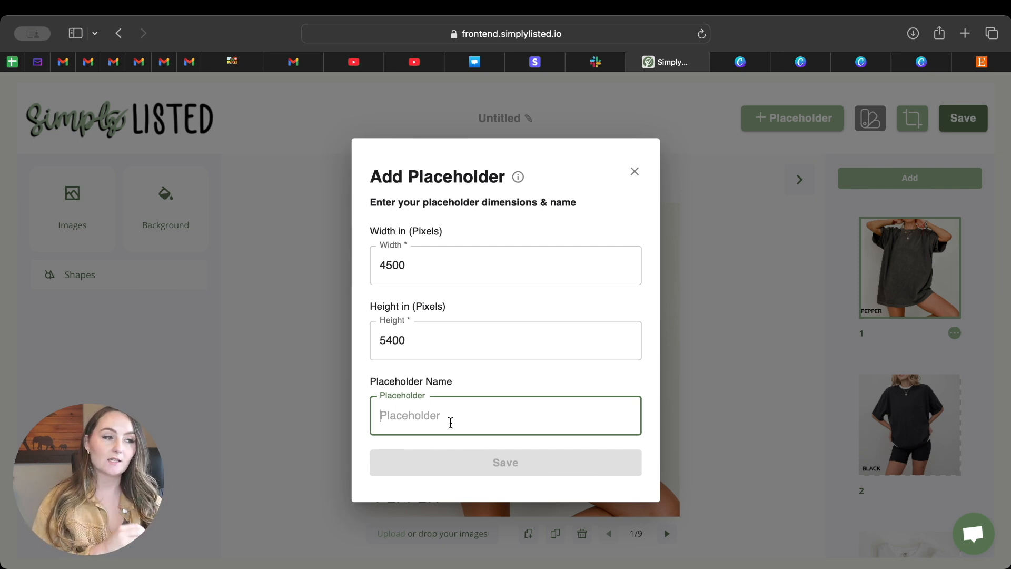
type("DarkShirt")
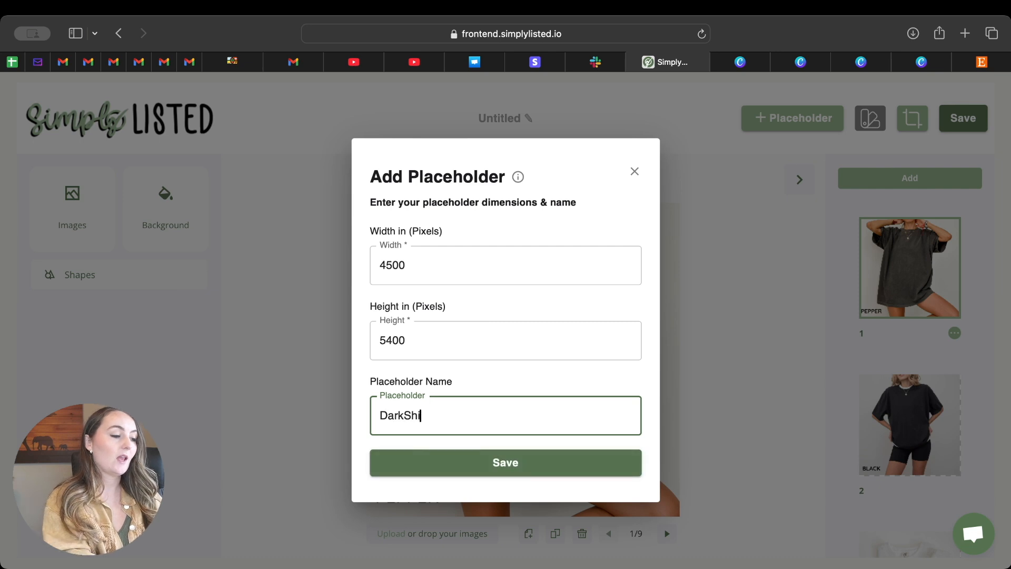
left_click(457, 473)
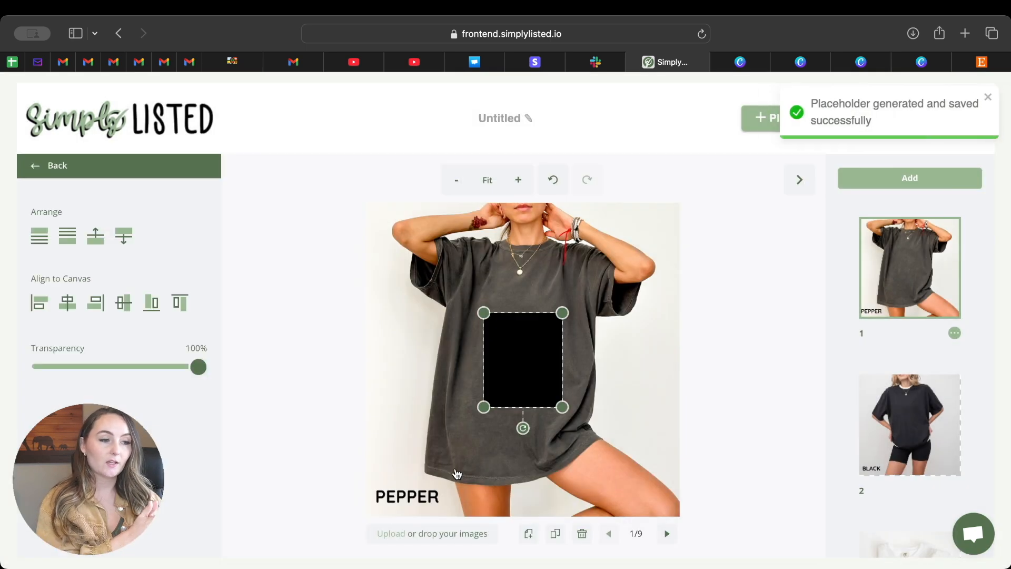
Enlarge the DarkShirt placeholder over the Pepper T-shirt's chest and set its transparency to 91%
left_click_drag(521, 354, 509, 309)
left_click_drag(553, 364, 573, 389)
left_click_drag(550, 344, 548, 341)
left_click_drag(198, 411, 186, 415)
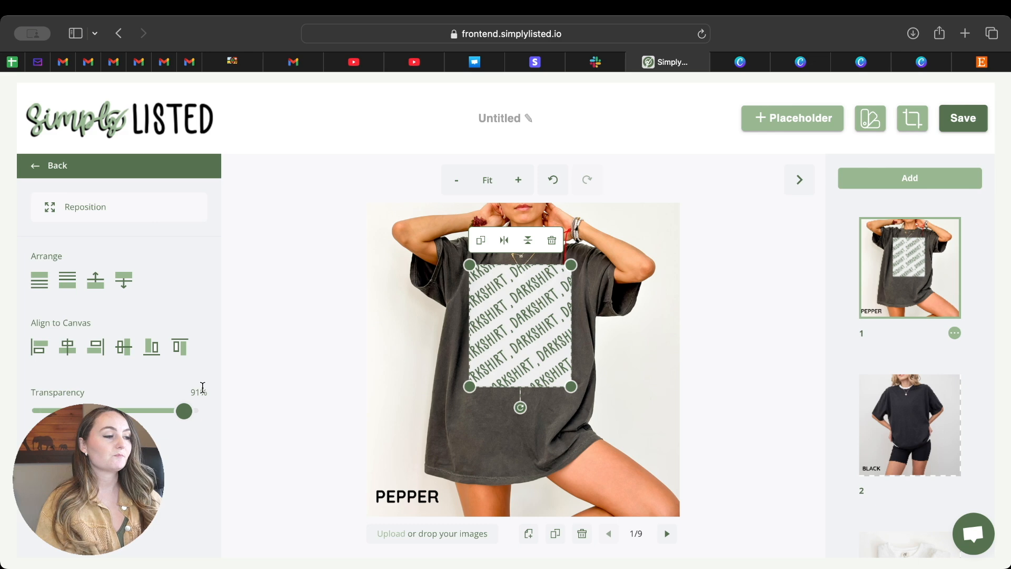
left_click(745, 349)
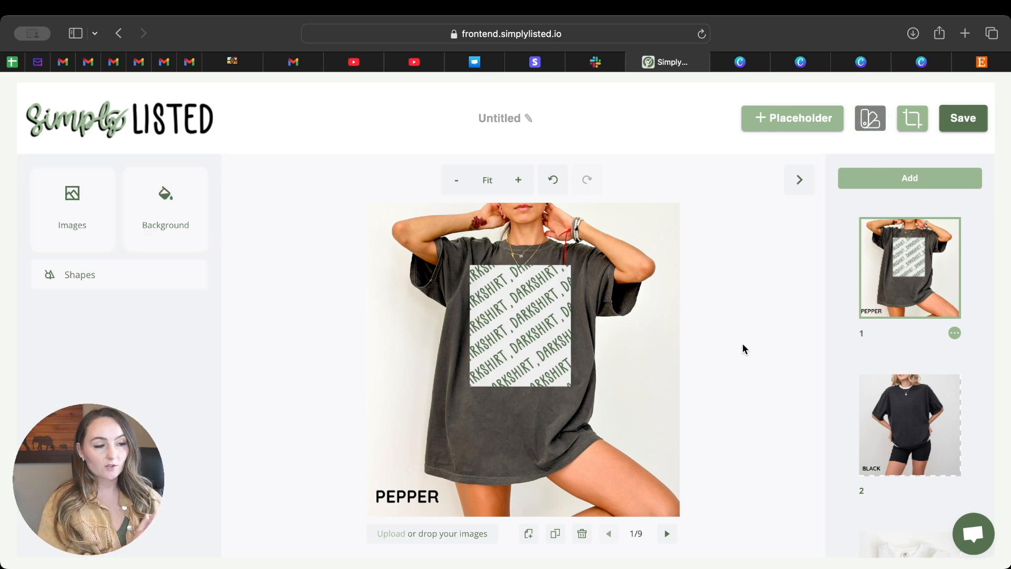
Assign a color named Pepper to the DarkShirt placeholder on the Pepper T-shirt mockup
left_click(542, 312)
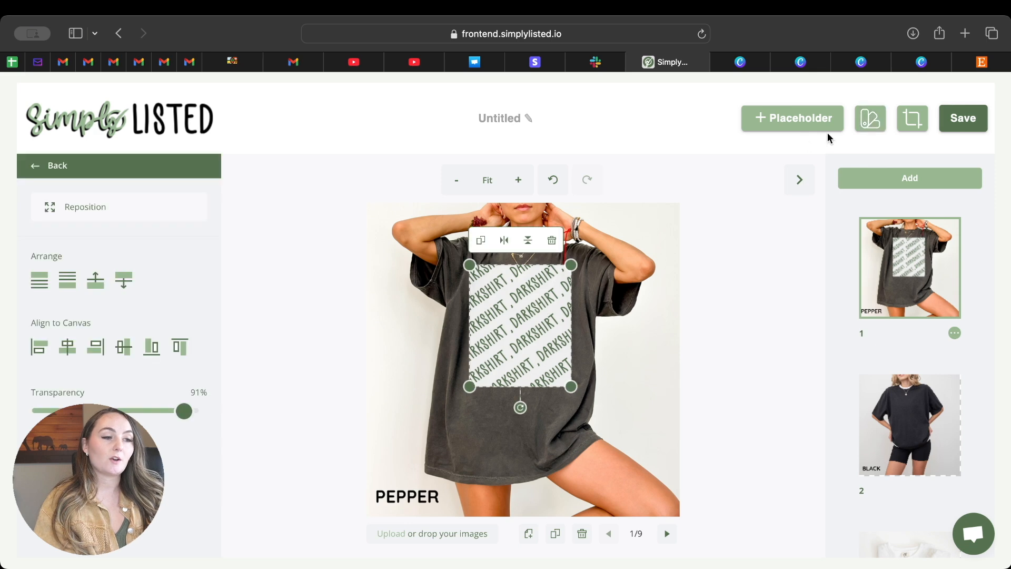
left_click(879, 120)
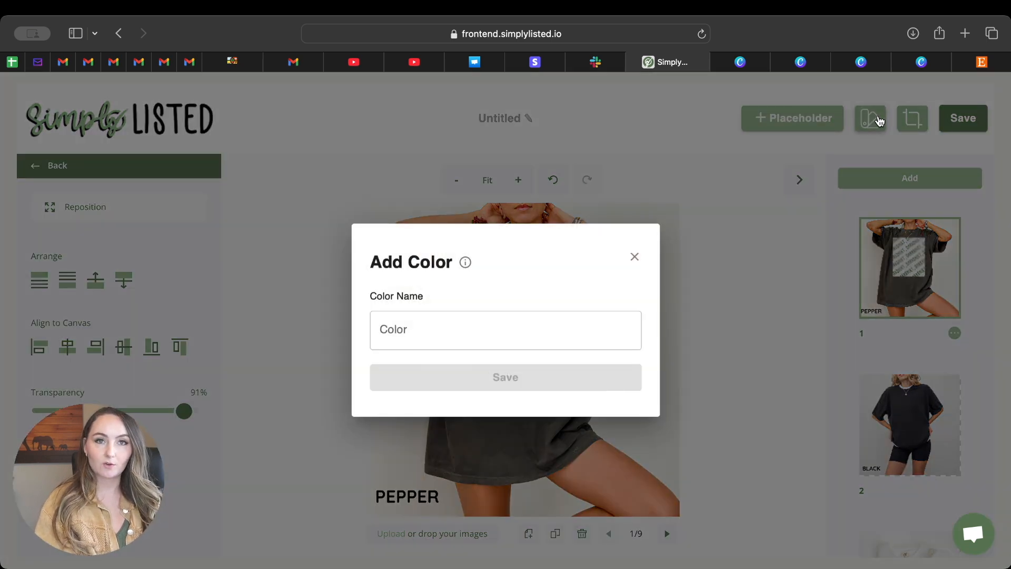
left_click(515, 320)
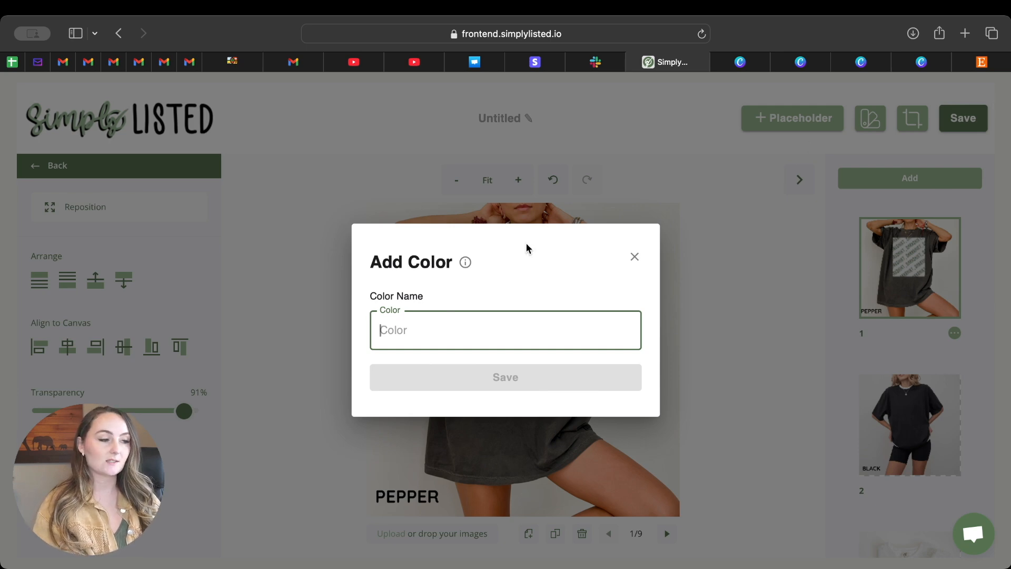
type("Pep")
type("per")
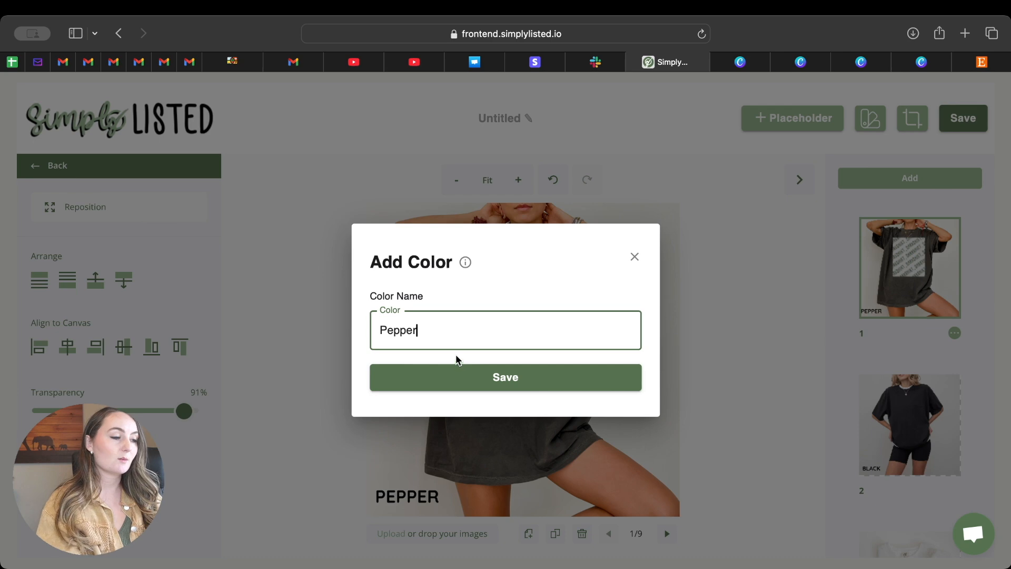
left_click(465, 380)
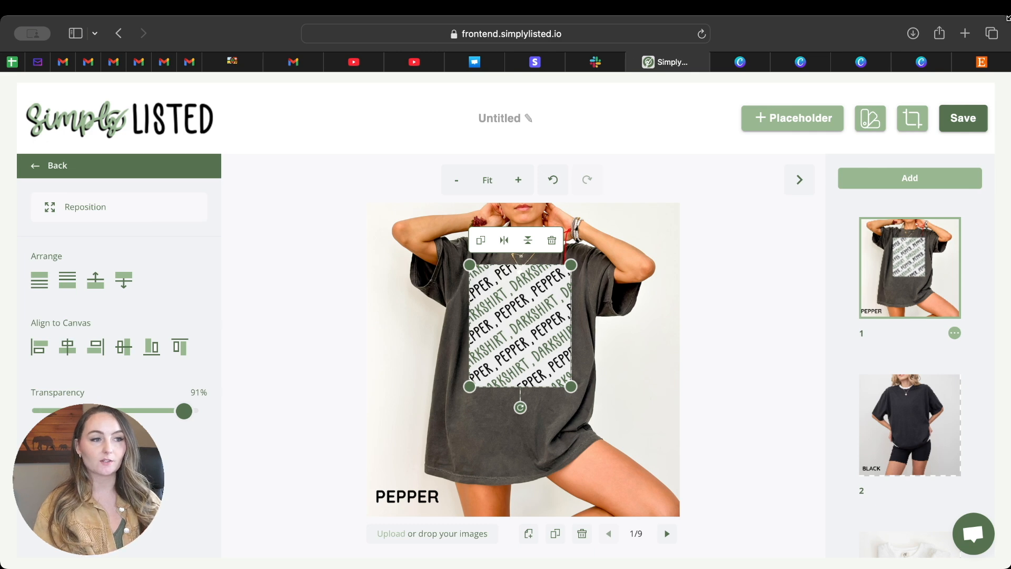
Switch to the Etsy listing to examine its color variations and linked photos, and return to the Simply Listed template
left_click(982, 62)
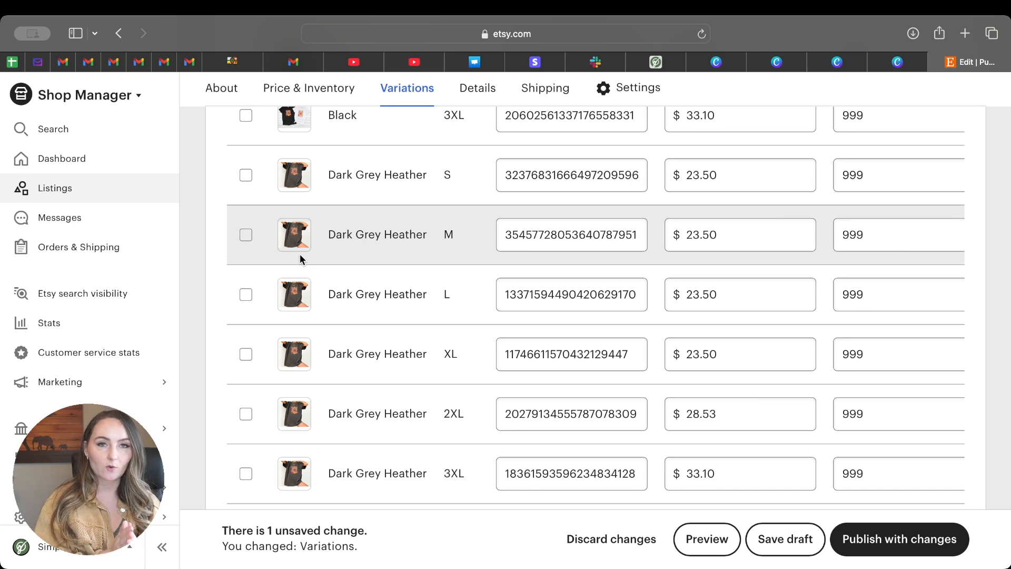
left_click(678, 63)
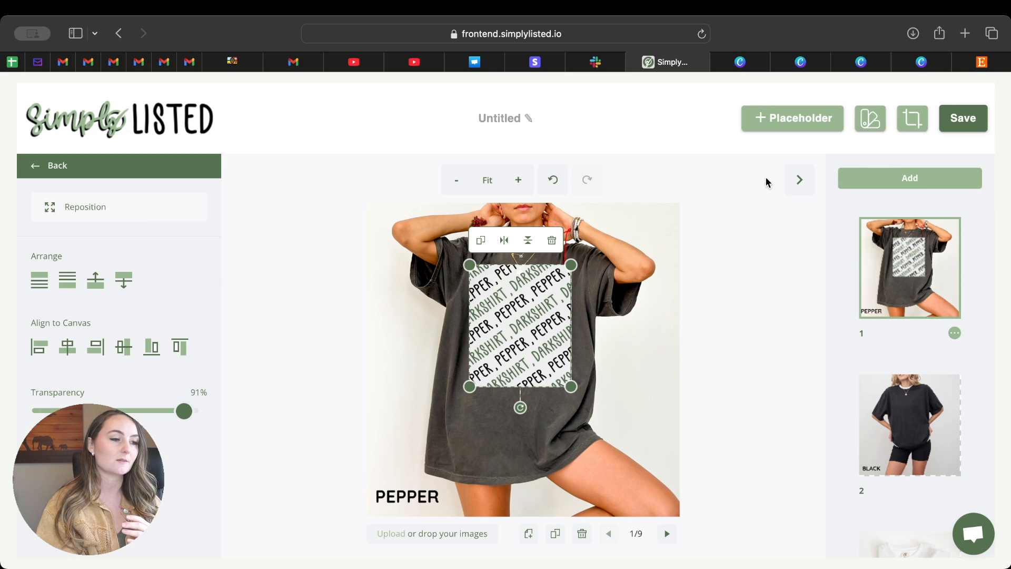
left_click(764, 226)
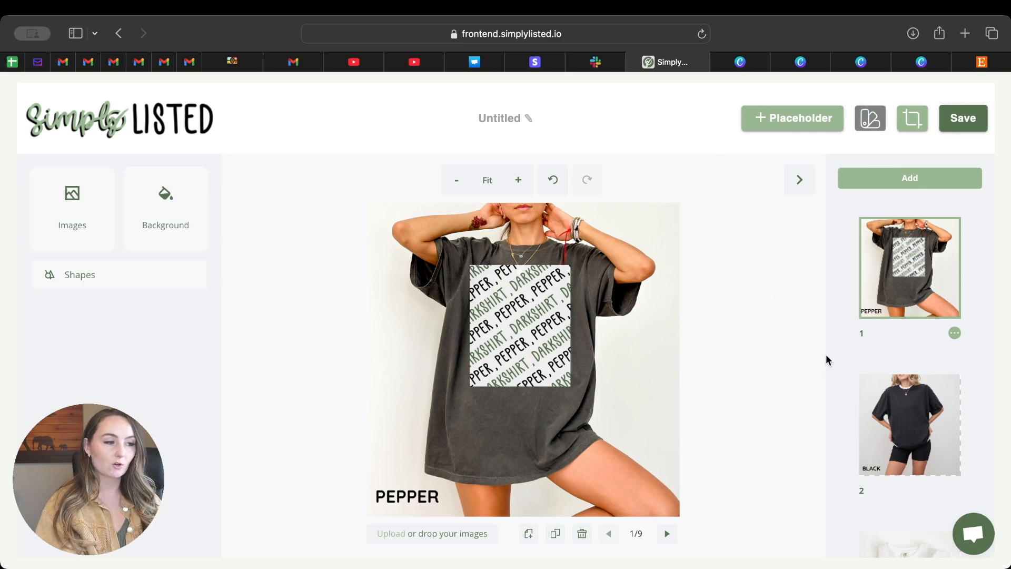
Add the existing DarkShirt placeholder to the black T-shirt mockup and enlarge it over the shirt's chest
left_click(899, 426)
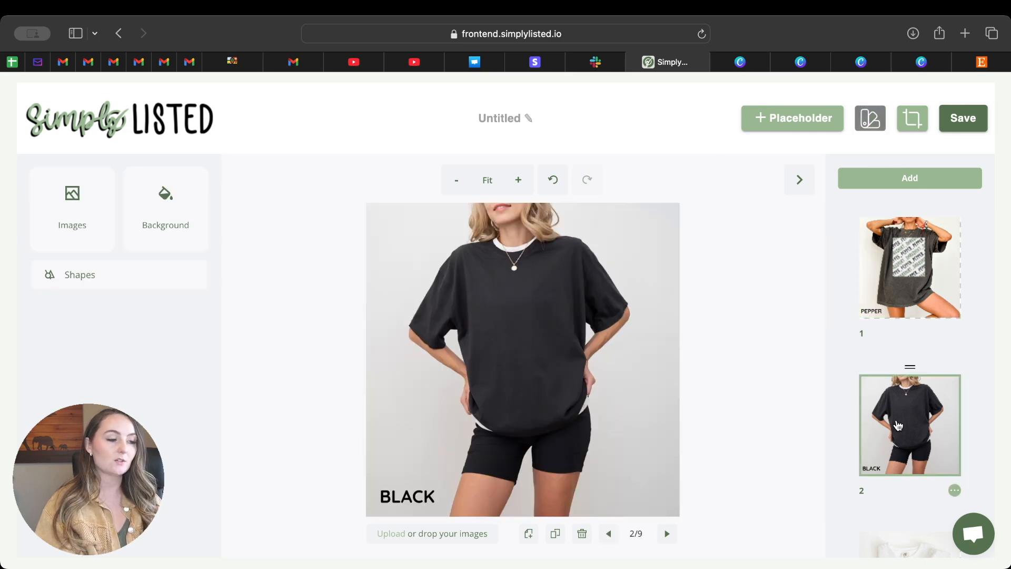
left_click(806, 122)
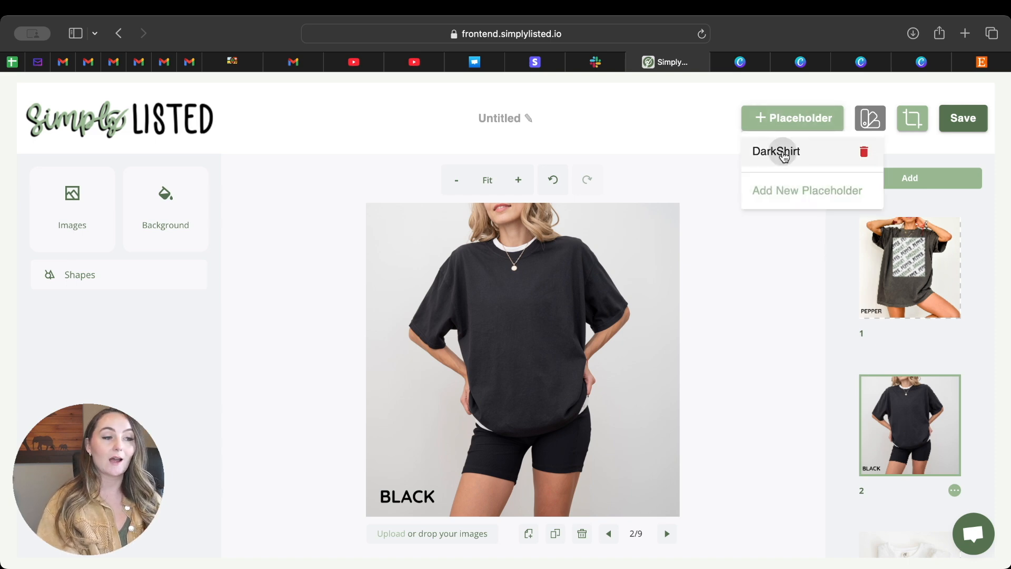
left_click(785, 154)
left_click_drag(513, 362, 503, 315)
left_click_drag(556, 364, 574, 387)
left_click_drag(537, 309, 536, 307)
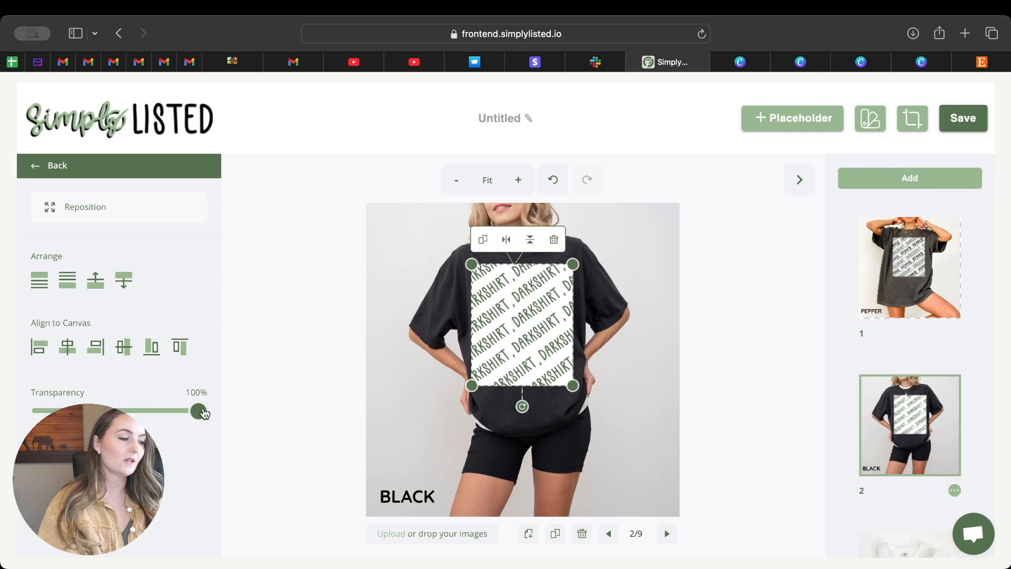
Set the black T-shirt placeholder's transparency to 91% and rotate it slightly counterclockwise to match the shirt's angle
left_click_drag(196, 413, 180, 418)
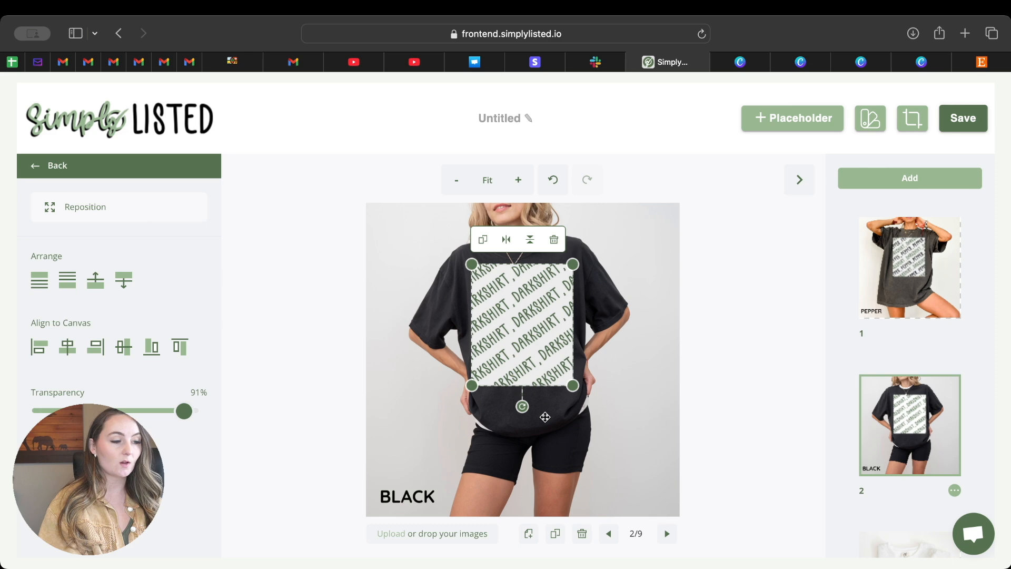
left_click_drag(522, 407, 531, 410)
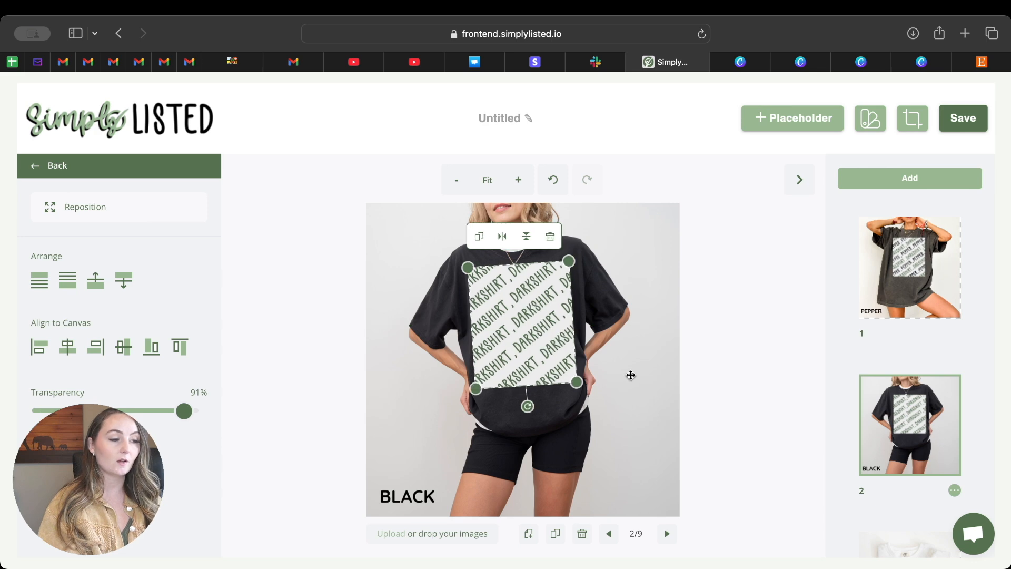
double_click(631, 375)
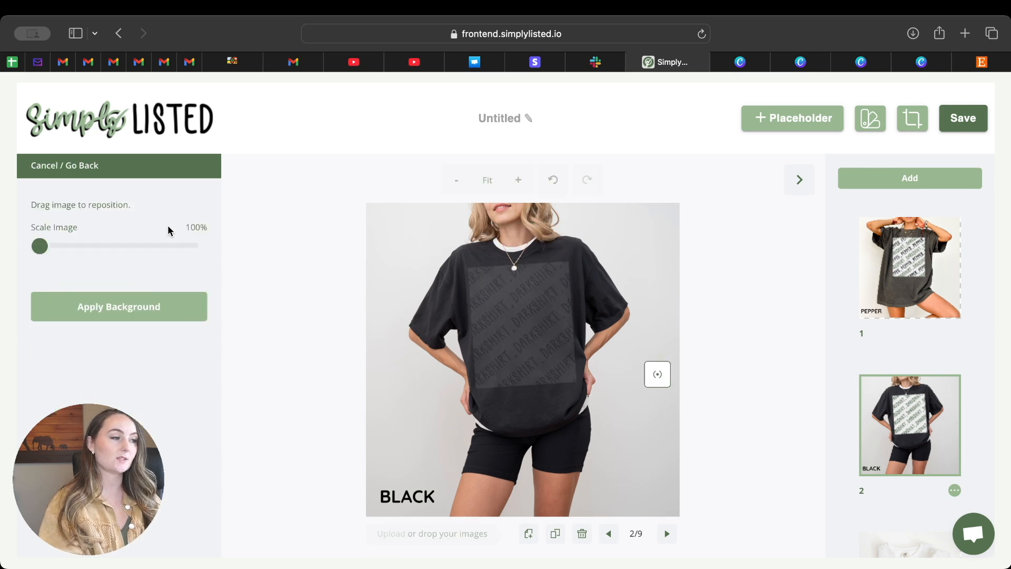
left_click(51, 165)
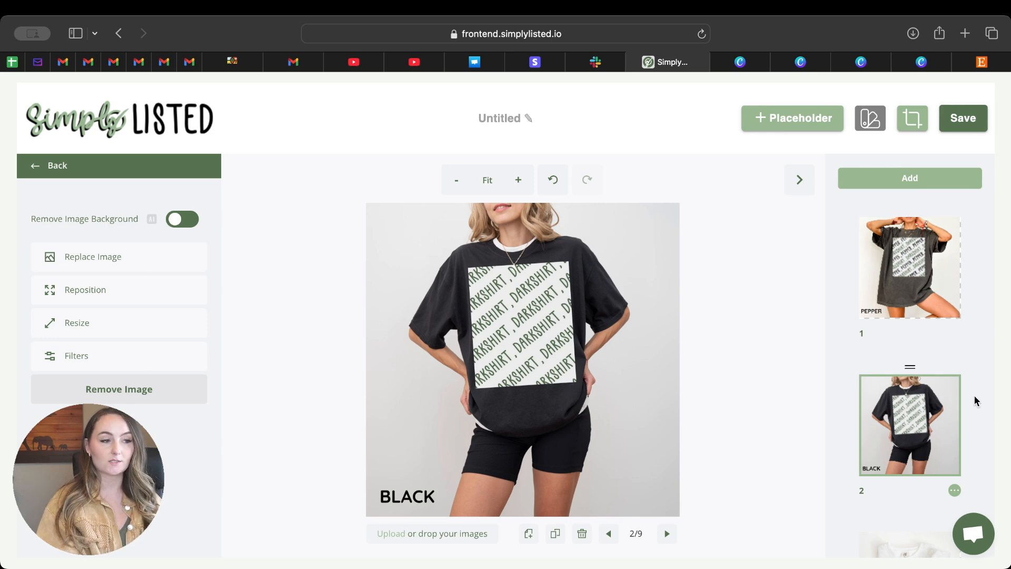
Add a new 4500 x 5400 px placeholder named LightDesign to the white sweatshirt mockup on page 3
scroll(974, 395, "down", 4)
left_click(931, 420)
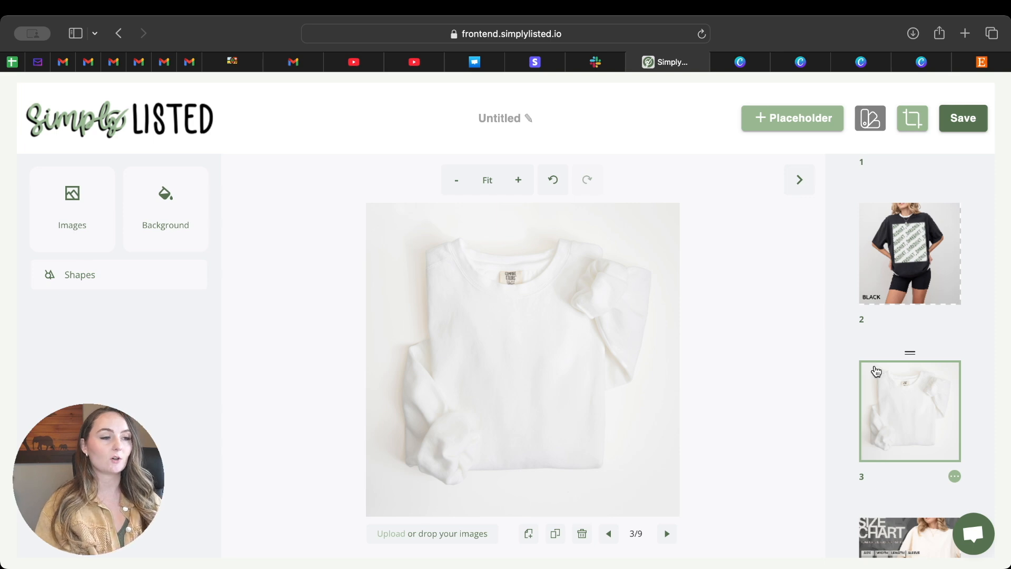
left_click(801, 117)
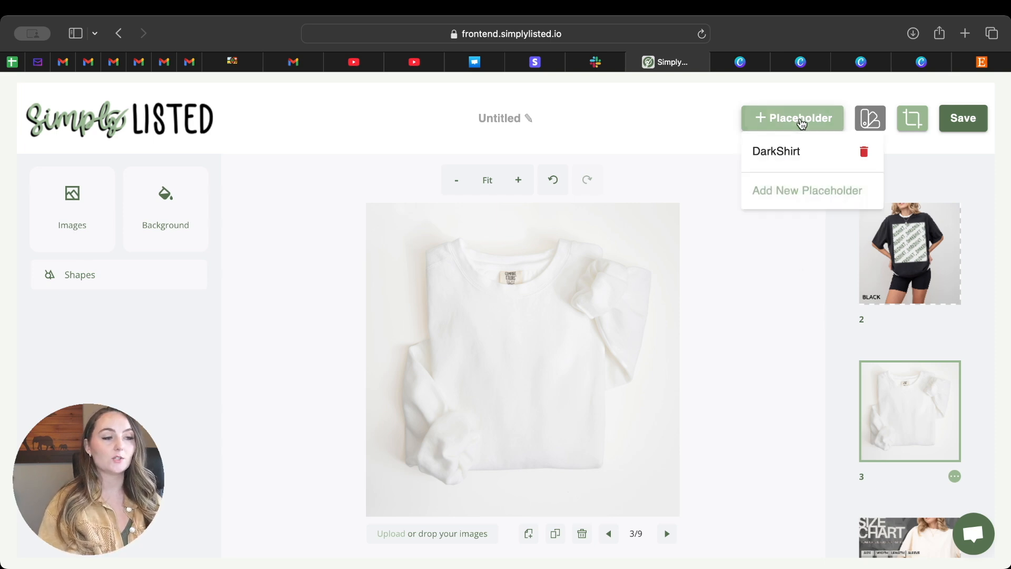
left_click(802, 195)
left_click(433, 262)
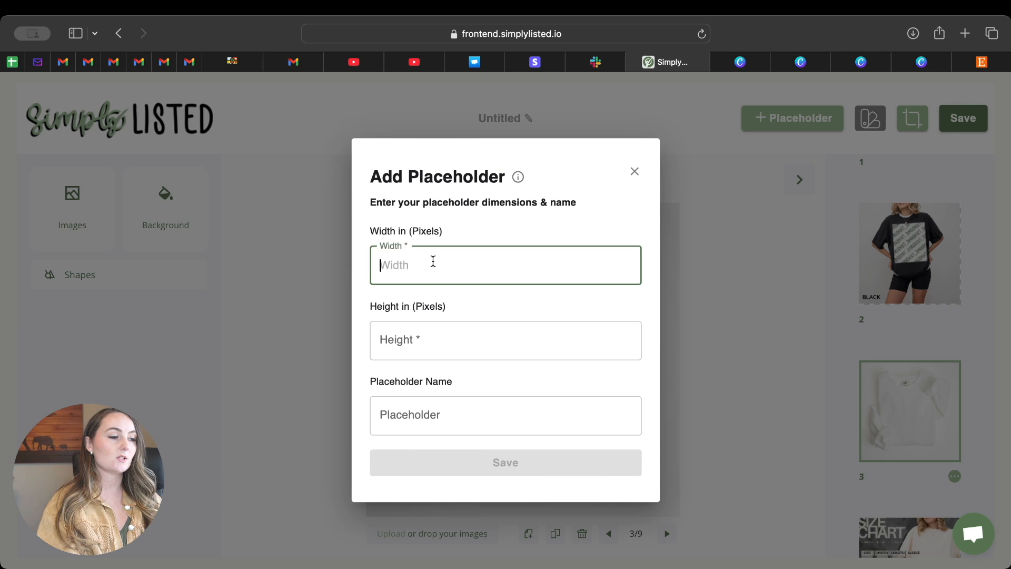
type("4500")
key("Tab")
type("540")
left_click(414, 416)
type("LightShirt")
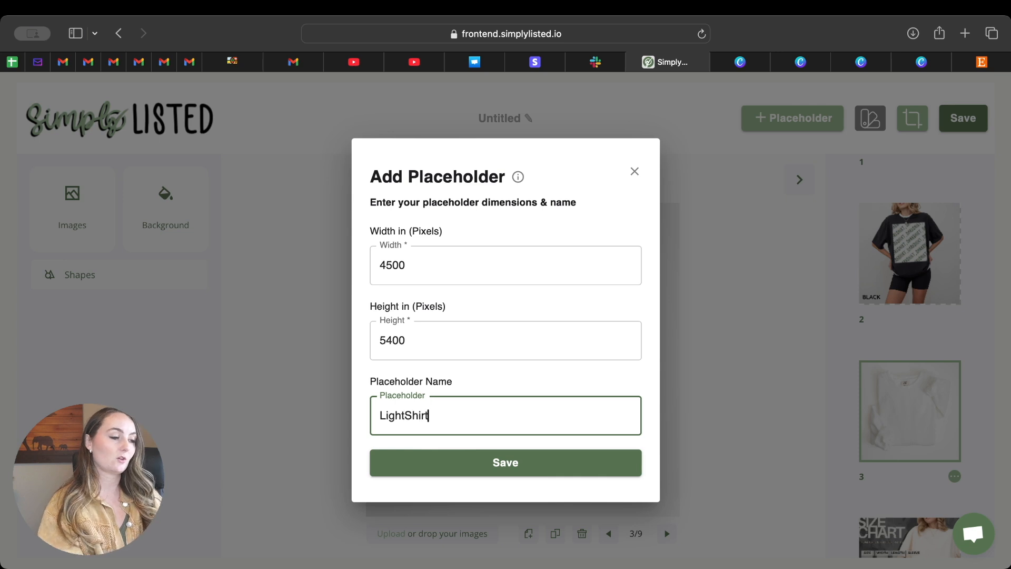
key("BackSpace")
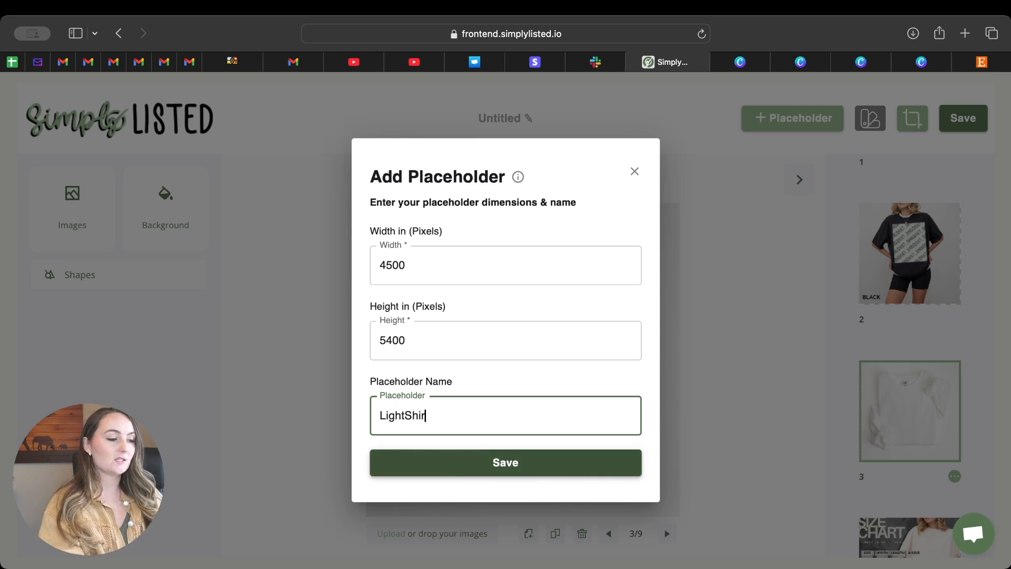
key("BackSpace")
type("Design")
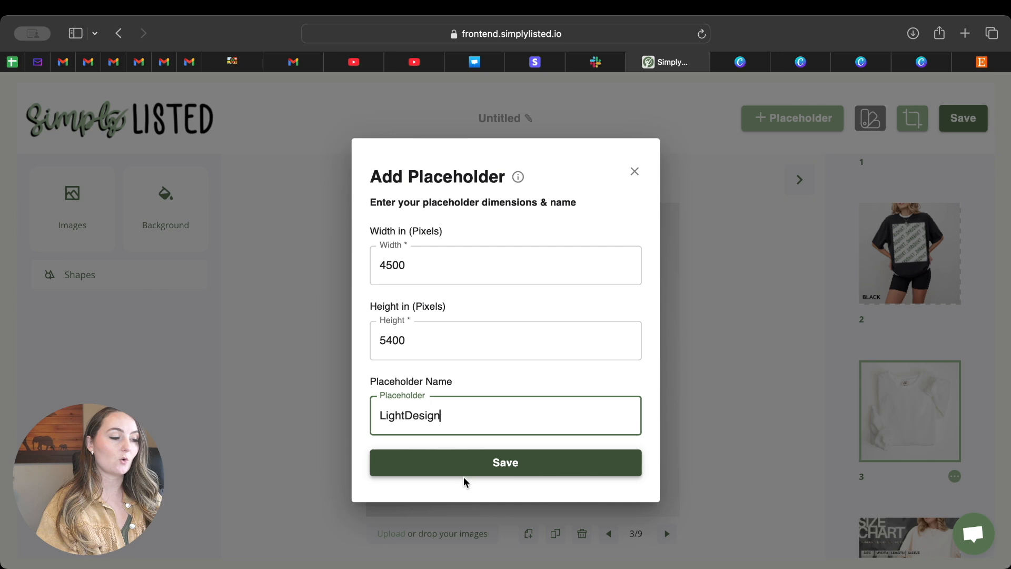
left_click(465, 474)
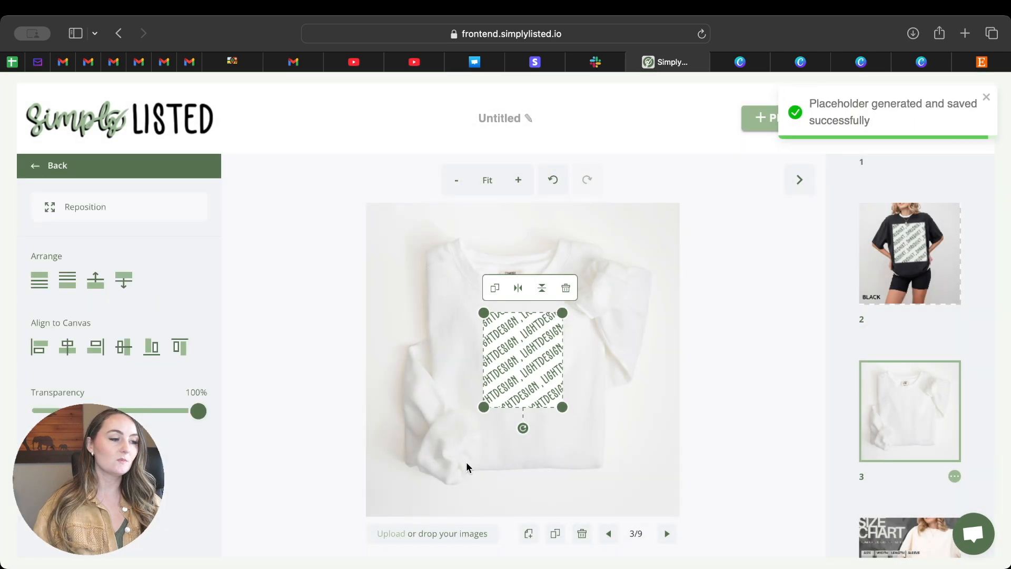
Move and enlarge the LightDesign placeholder to cover the white sweatshirt's front, and set its transparency to 91%
left_click_drag(502, 360, 461, 360)
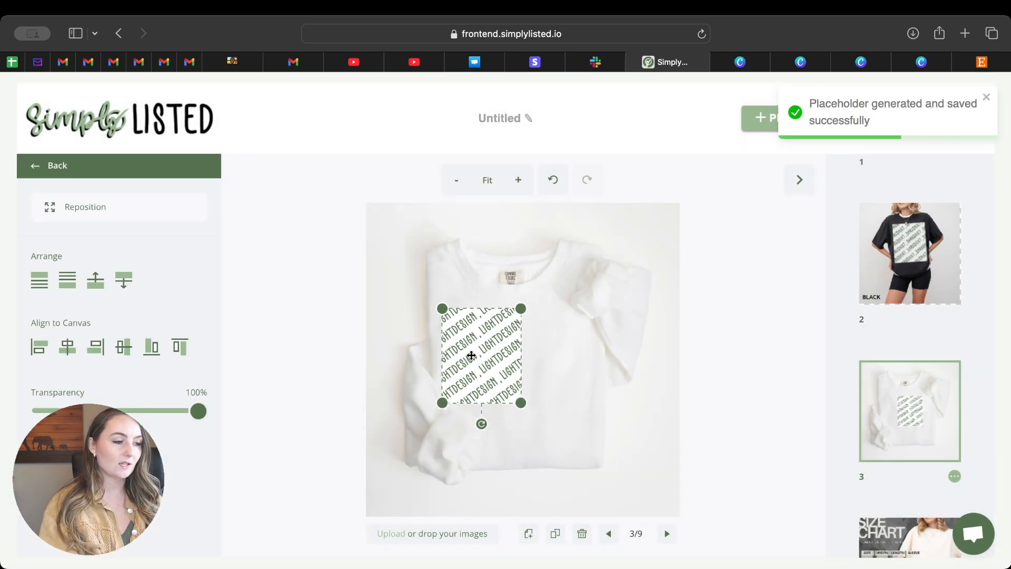
left_click_drag(549, 407, 571, 414)
left_click_drag(198, 411, 184, 418)
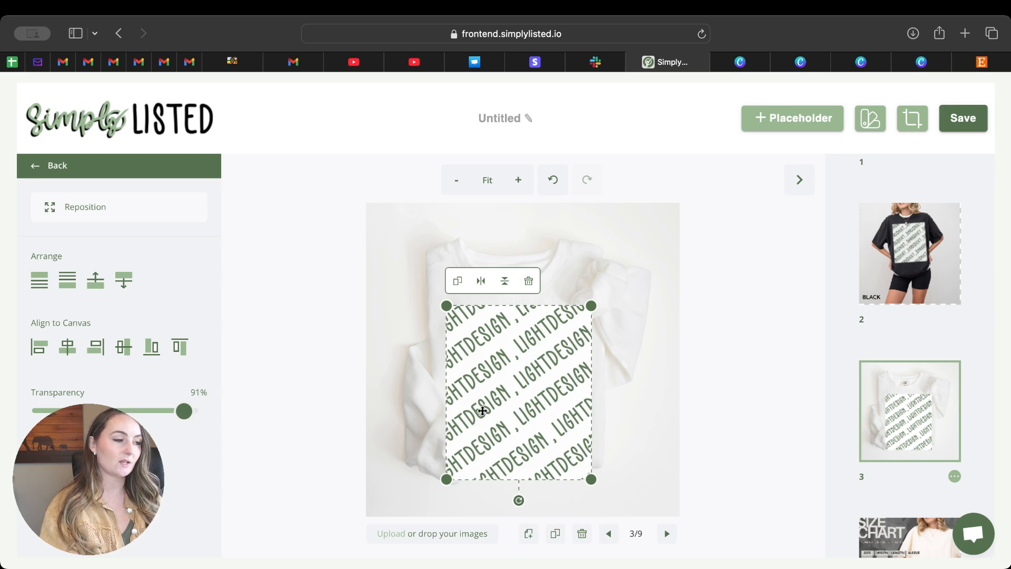
Crop the LightDesign placeholder's bottom edge up to the sweatshirt's fold and shift its image down within the cropped frame
left_click(913, 128)
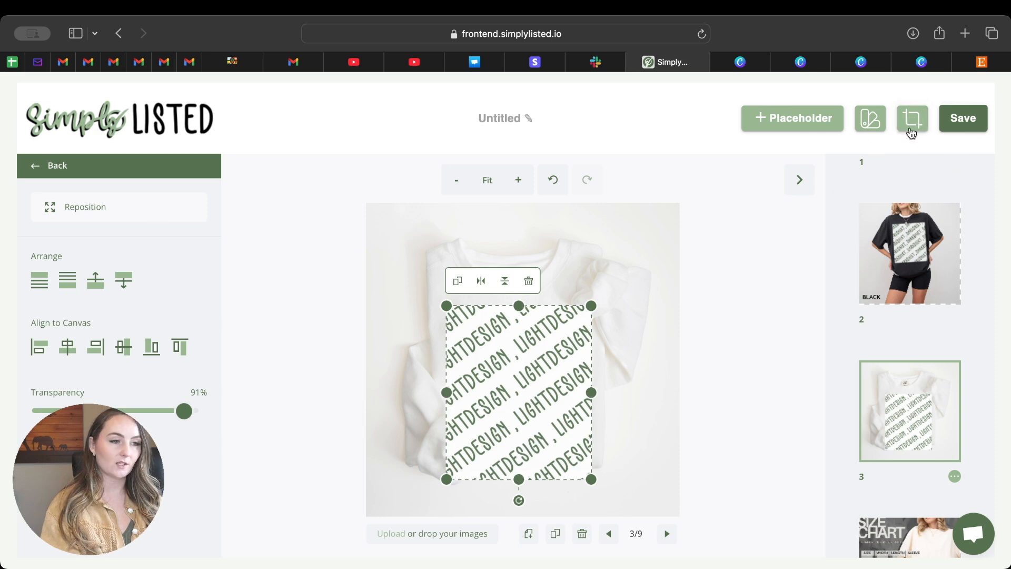
mouse_move(519, 480)
left_mouse_down()
mouse_move(519, 459)
mouse_move(519, 474)
left_mouse_up()
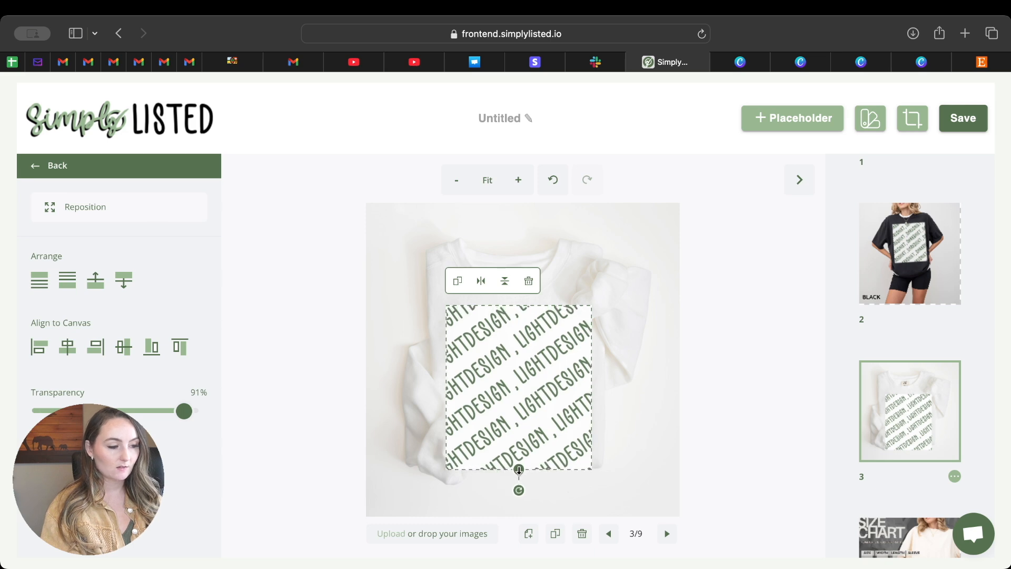
left_click(140, 211)
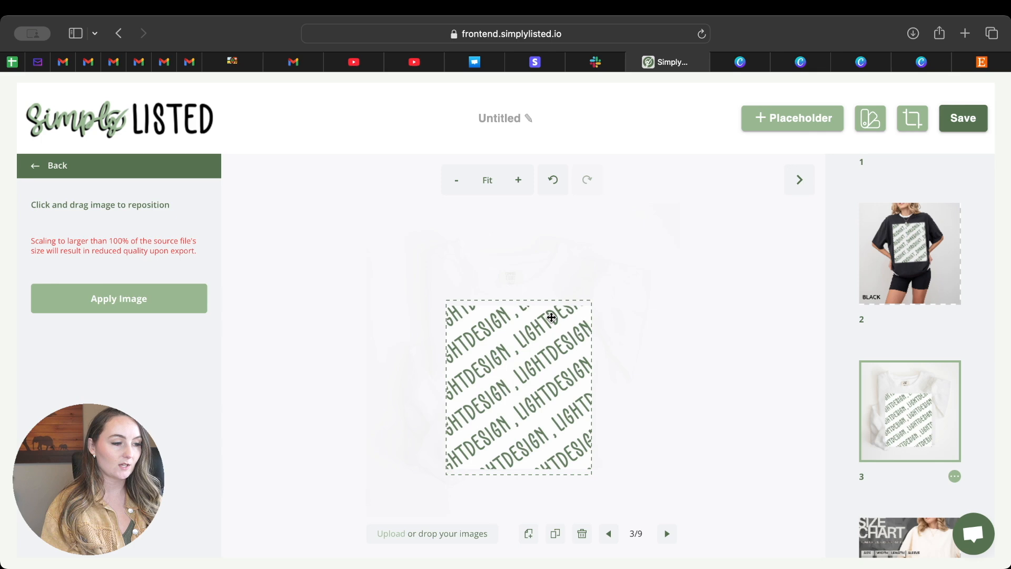
left_click_drag(551, 317, 551, 322)
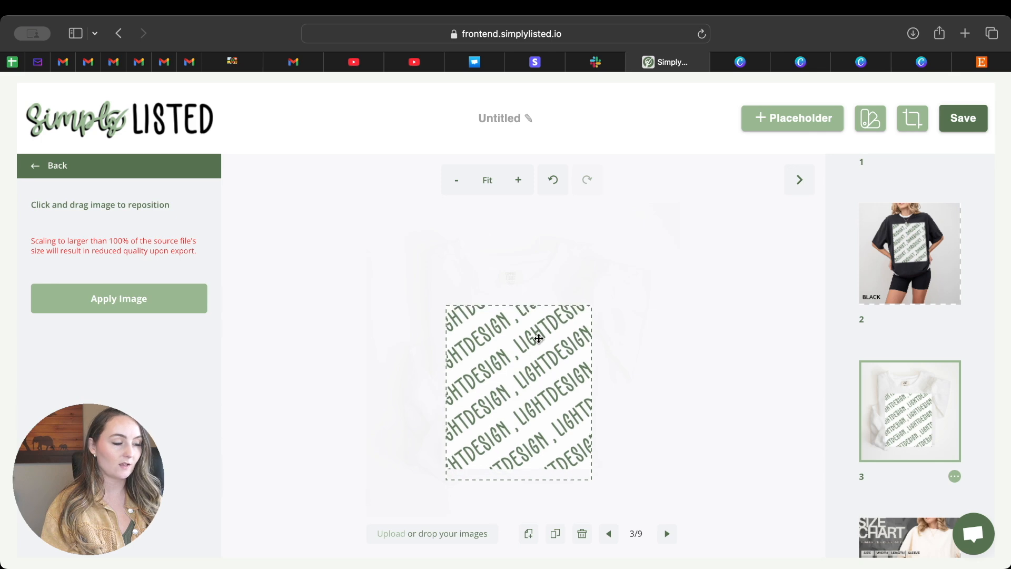
left_click(146, 306)
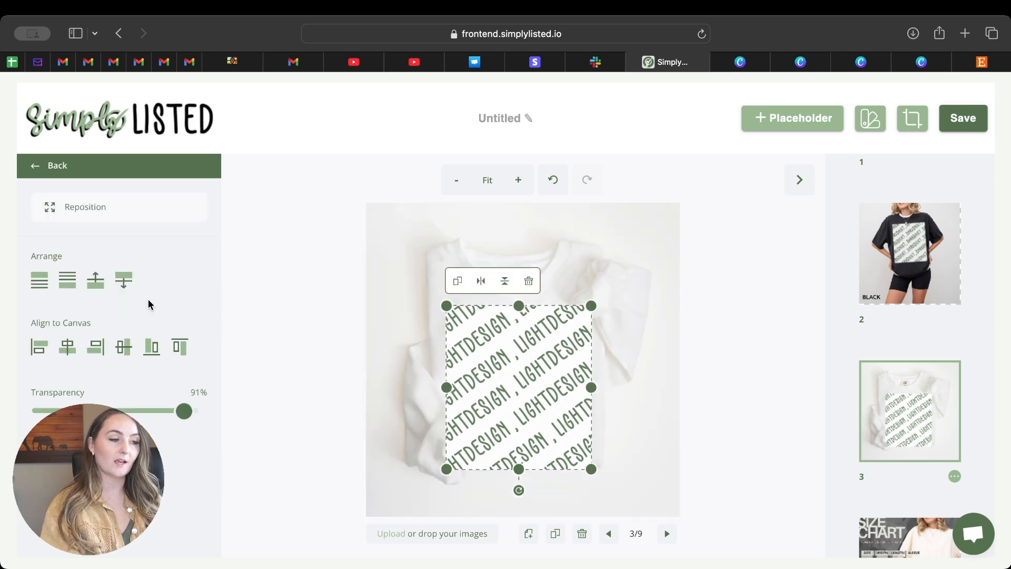
left_click(33, 167)
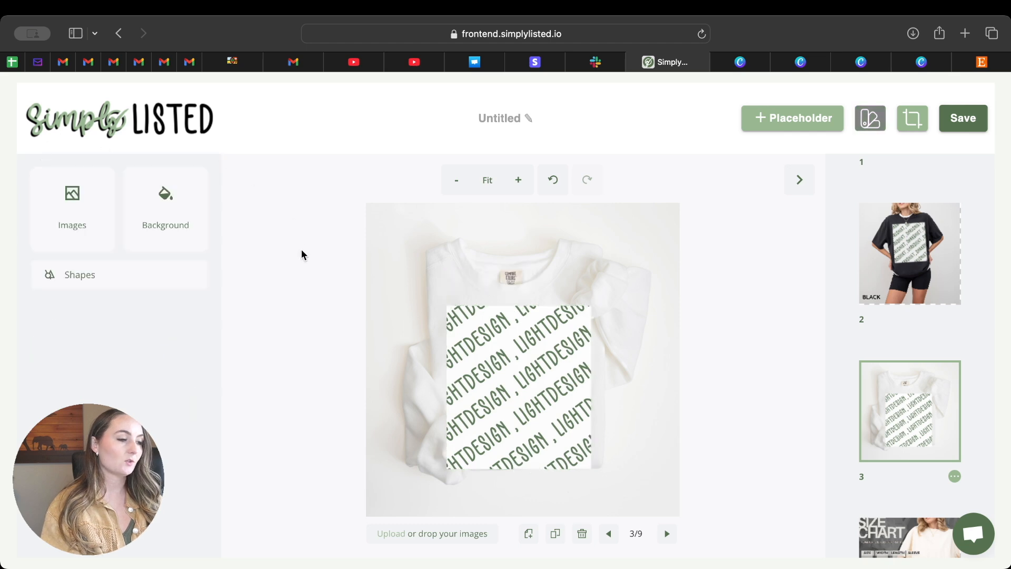
Upload 19.png and add it to the center of page 3 as the sleeve overlay above the LightDesign placeholder
left_click(87, 219)
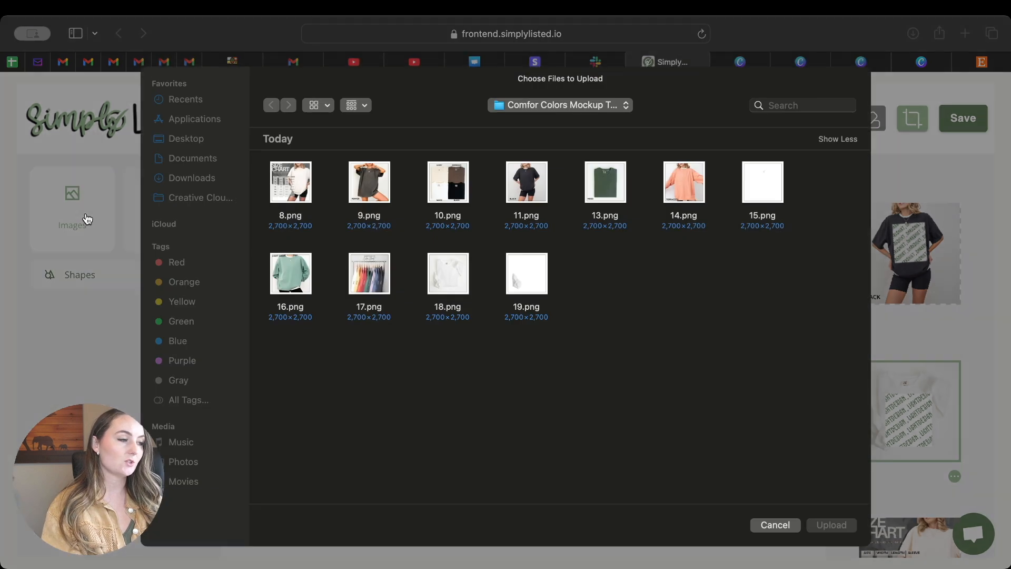
left_click(520, 286)
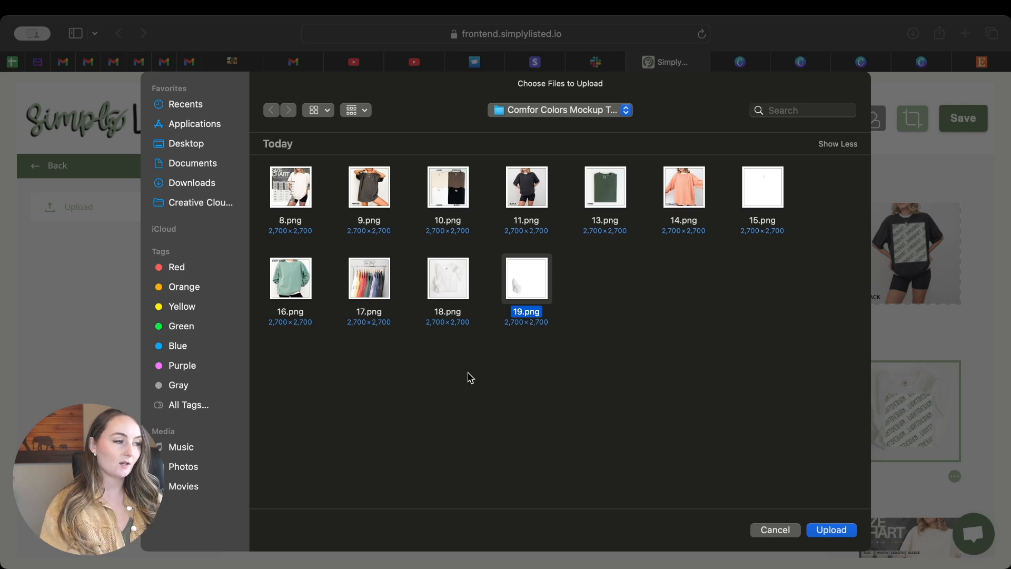
left_click(832, 529)
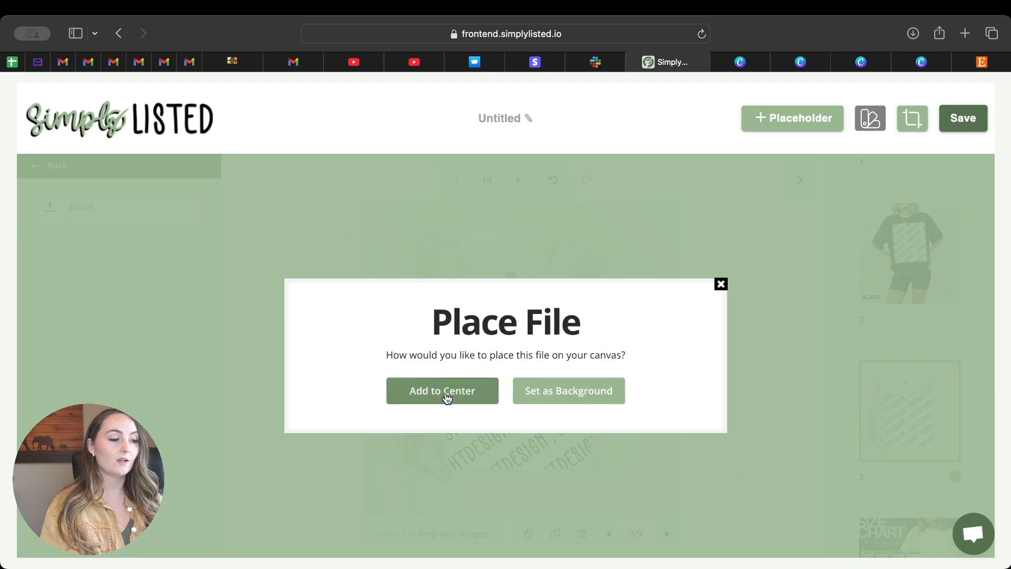
left_click(447, 399)
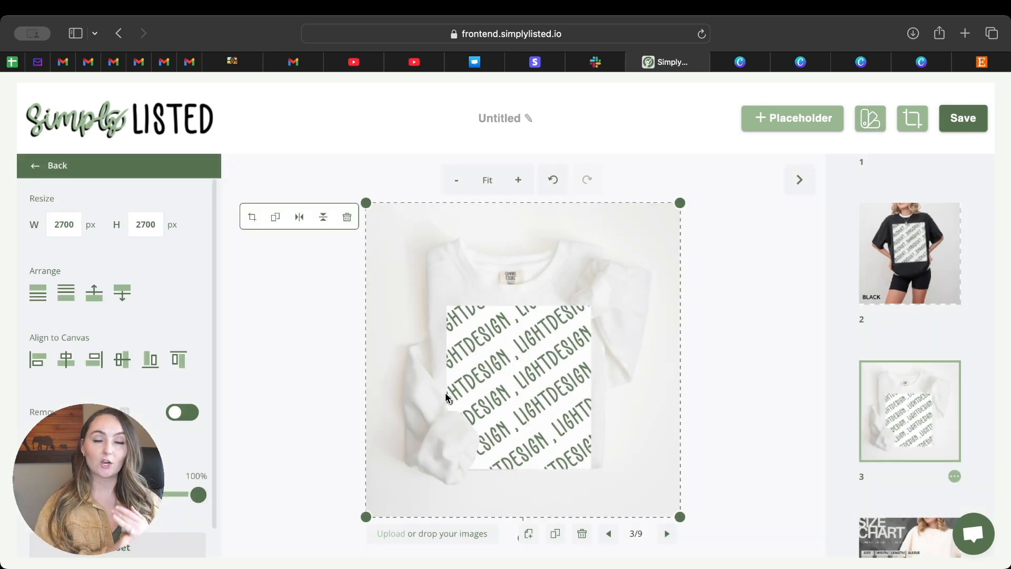
scroll(498, 425, "up", 5)
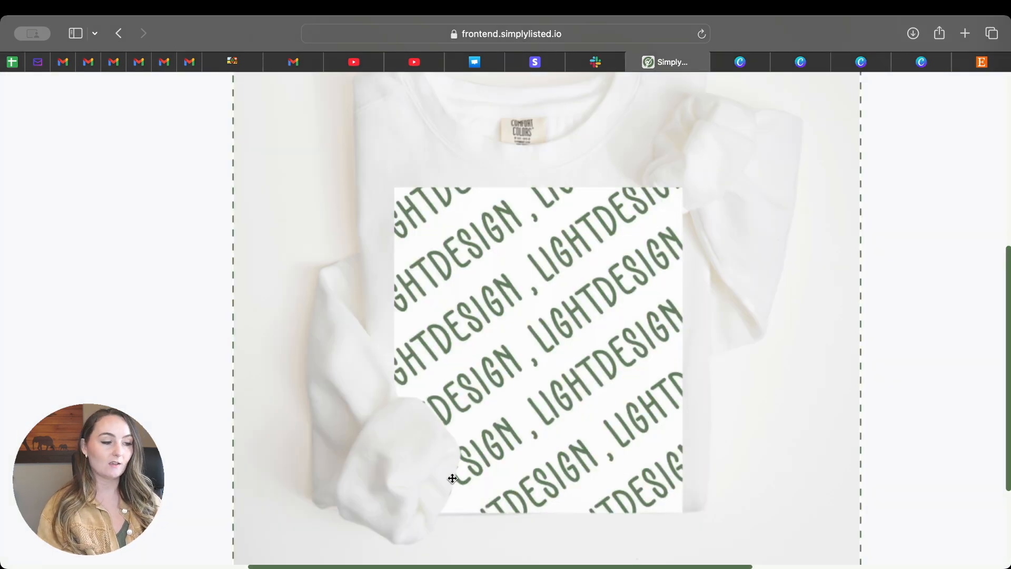
scroll(574, 500, "down", 5)
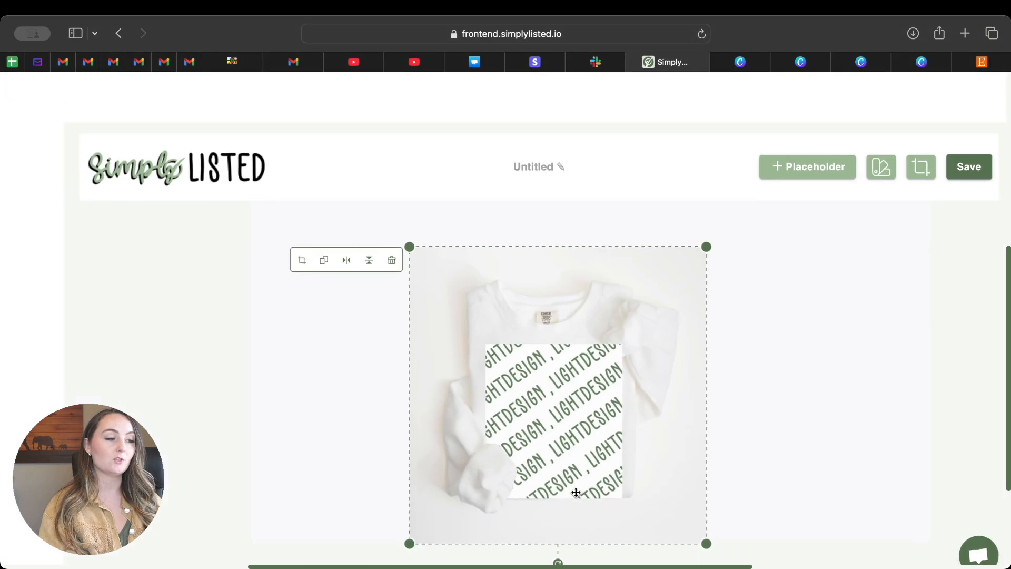
scroll(577, 492, "down", 3)
left_click(712, 422)
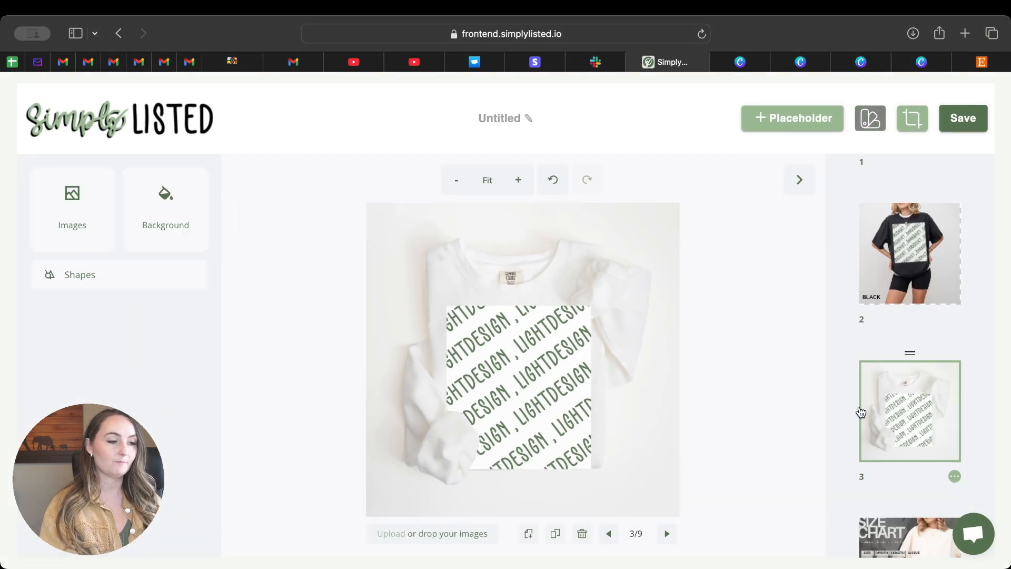
Open the layer list on the white sweatshirt page and select the LightDesign placeholder beneath the sleeve overlay
left_click(539, 386)
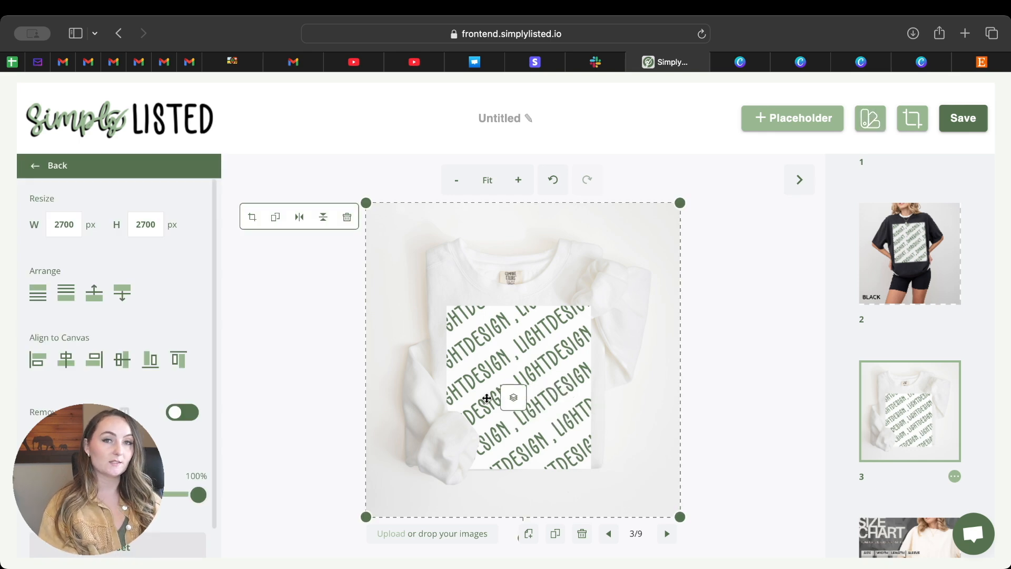
left_click(513, 397)
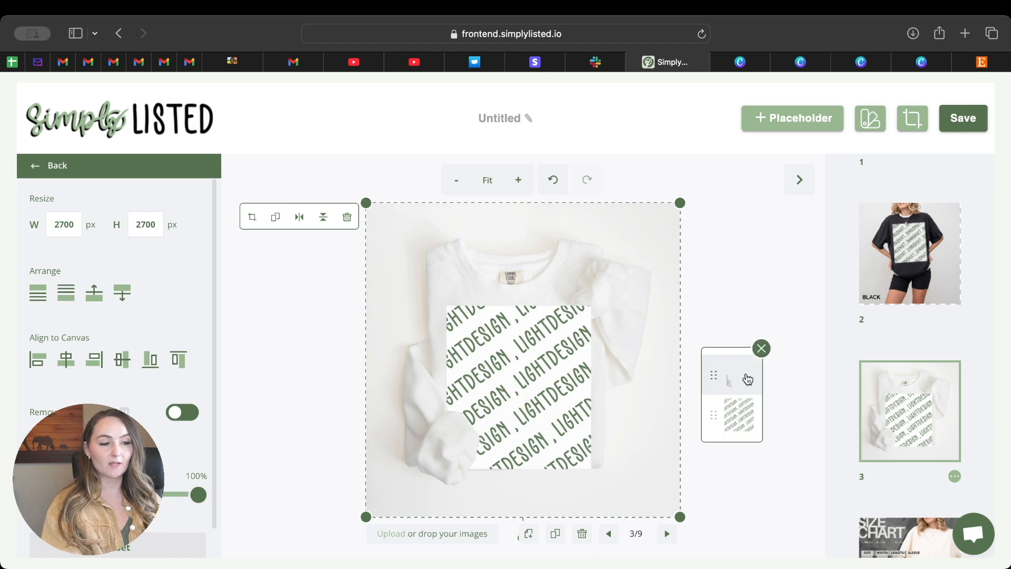
left_click(742, 415)
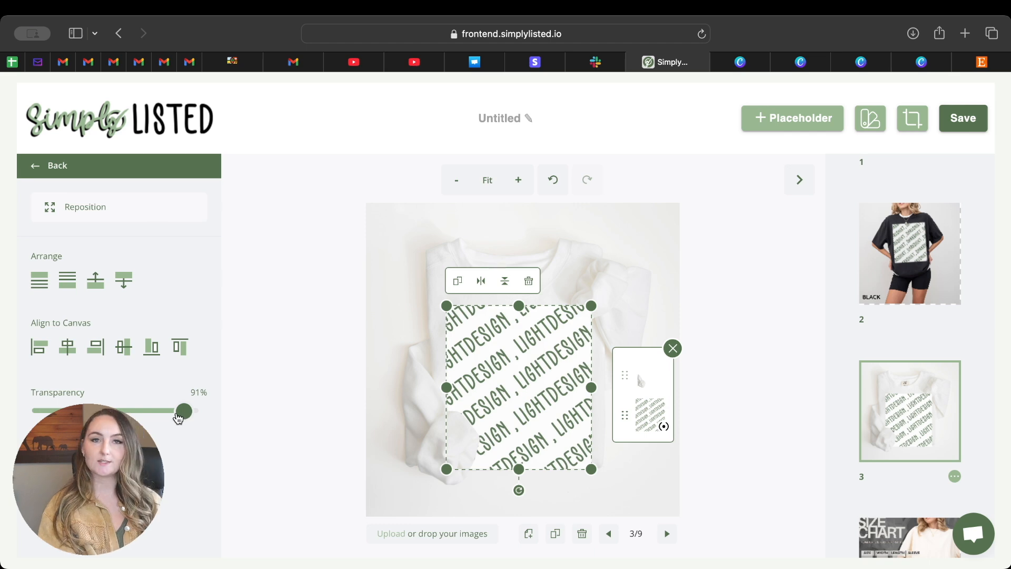
left_click(790, 352)
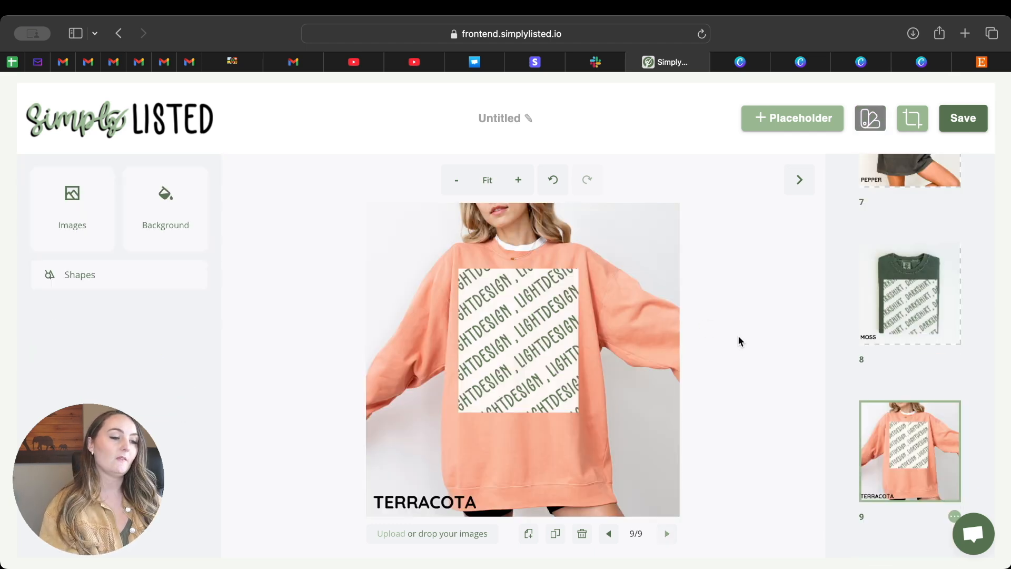
Name the template "Light/Dark C1717+1566" and save it
scroll(941, 358, "up", 4)
scroll(942, 364, "up", 5)
left_click(515, 119)
type("Li")
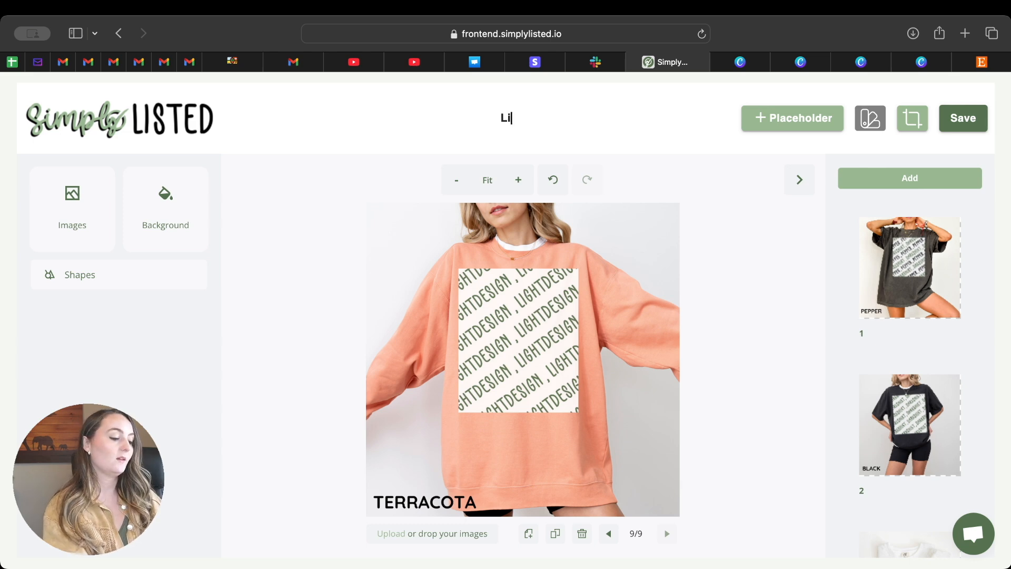
type("ght/Da")
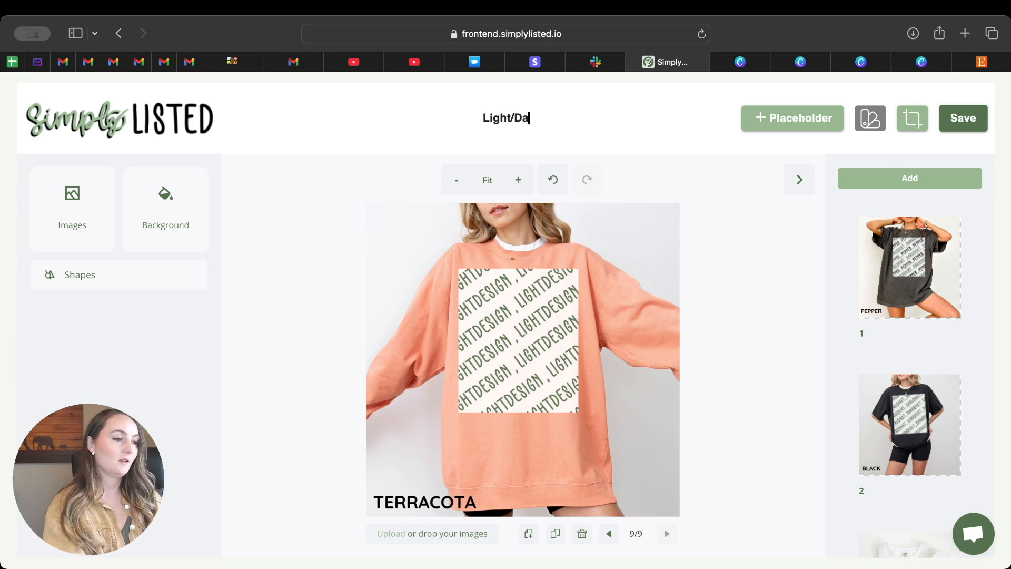
type("rk C")
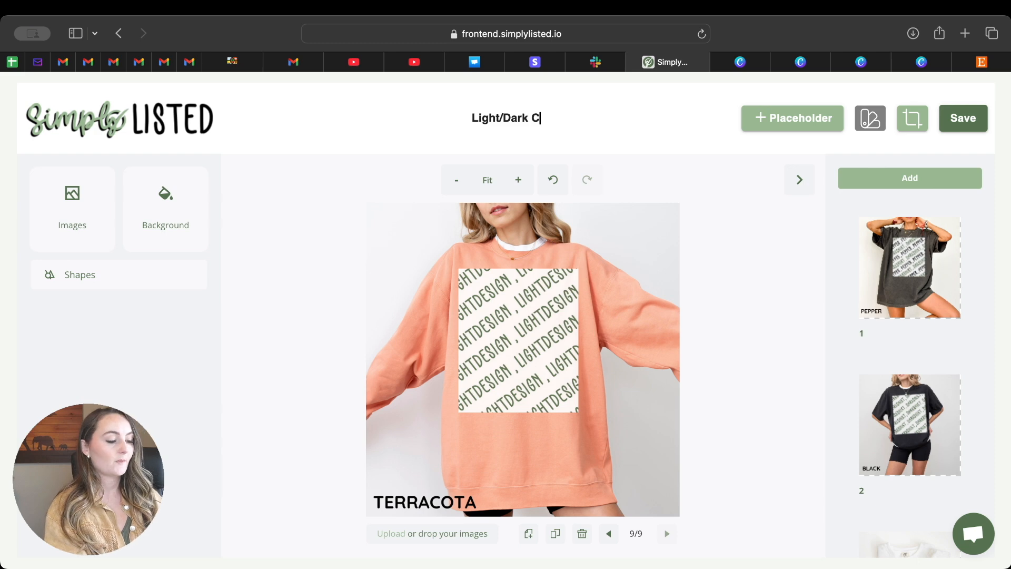
type("1717+")
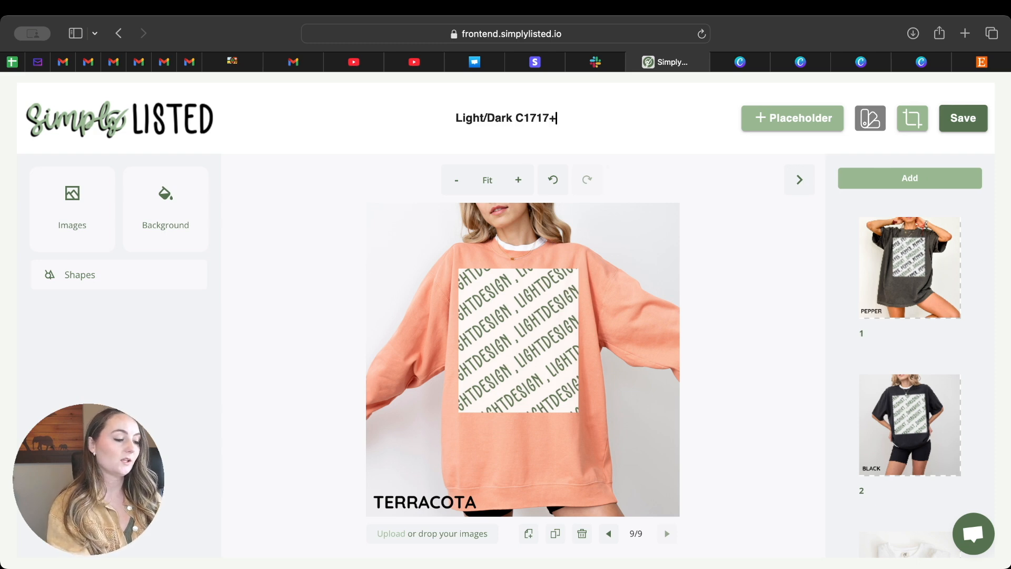
type("1566")
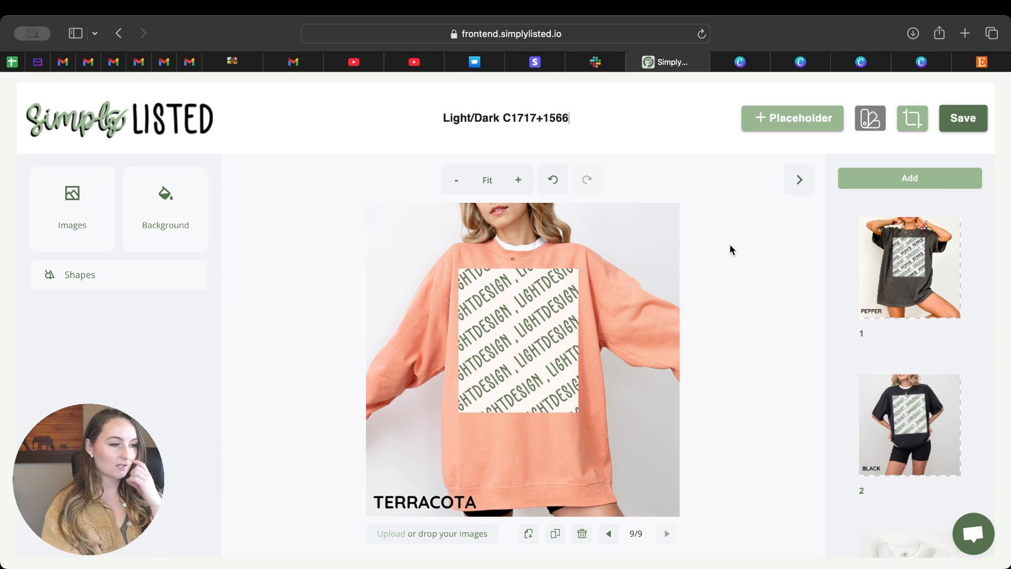
left_click(963, 124)
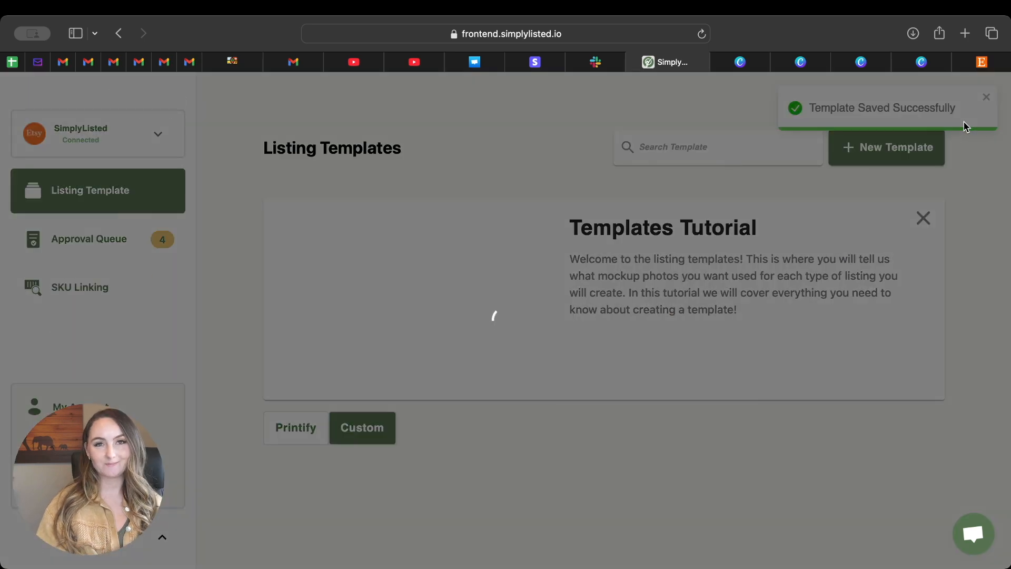
Start attaching artwork to the Light/Dark C1717+1566 template and upload 1.png and 2.png from the hello-11 folder in Downloads
scroll(367, 315, "down", 5)
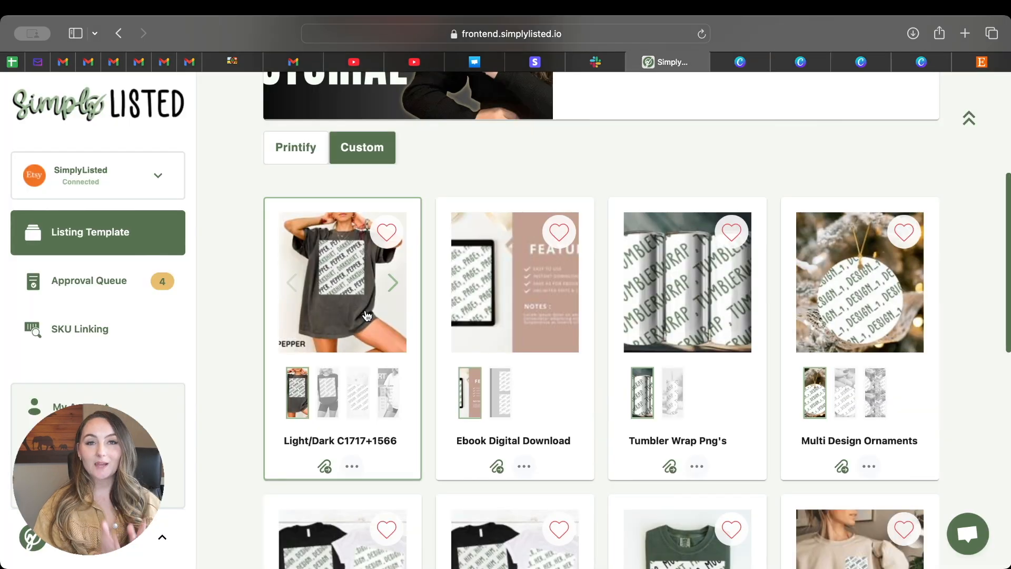
left_click(345, 283)
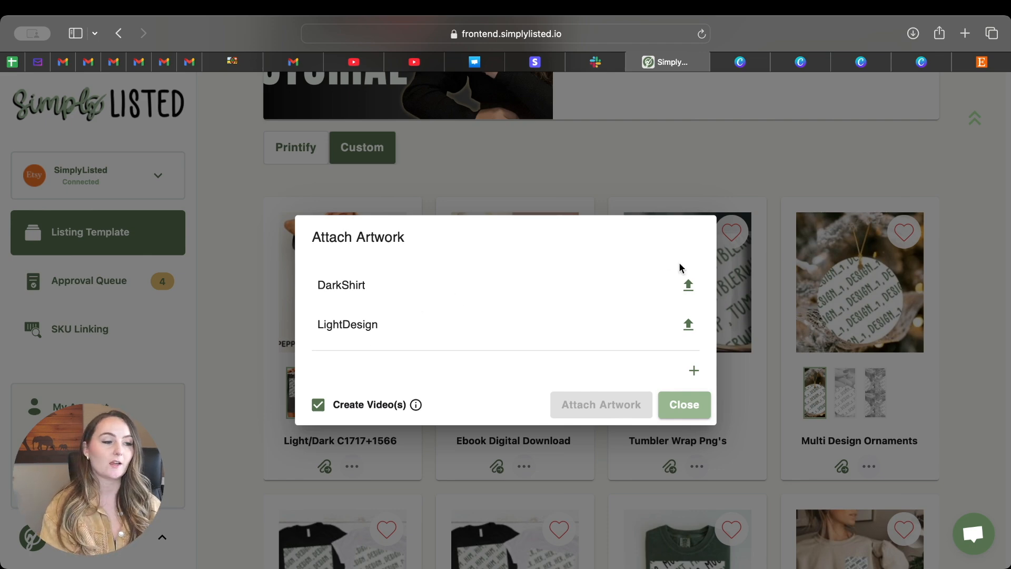
left_click(689, 286)
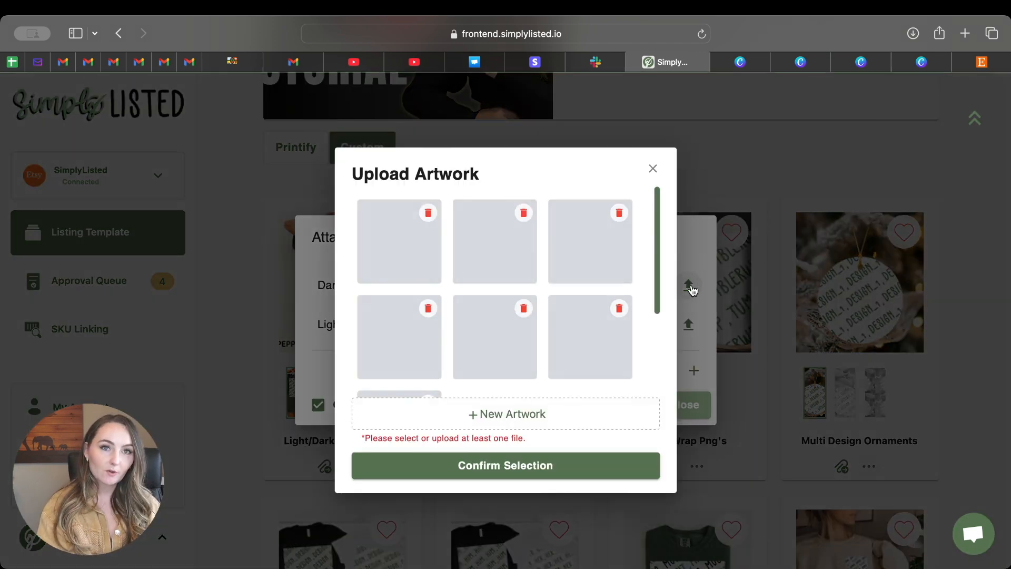
left_click(546, 424)
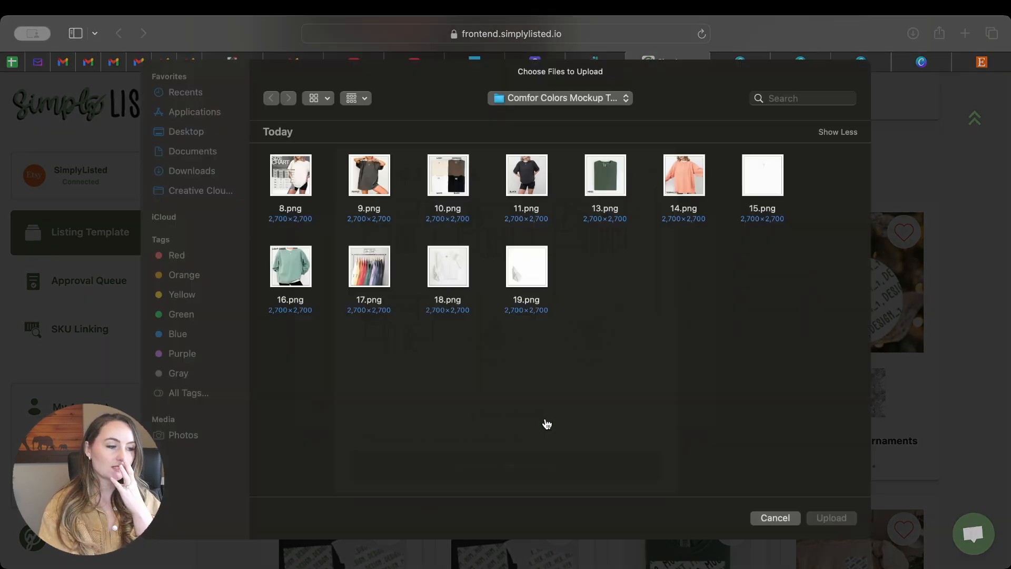
left_click(180, 183)
double_click(447, 191)
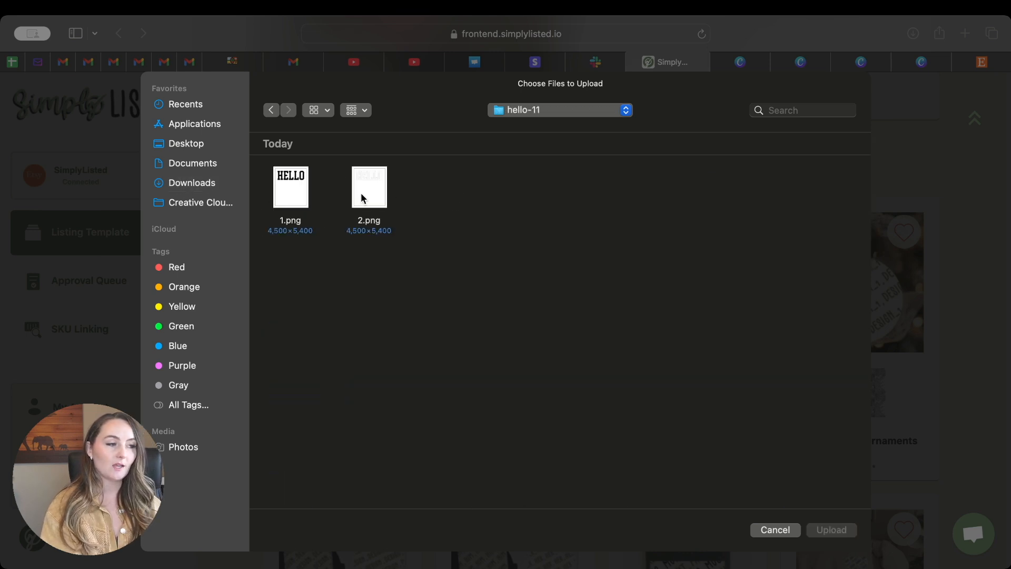
left_click_drag(426, 194, 289, 197)
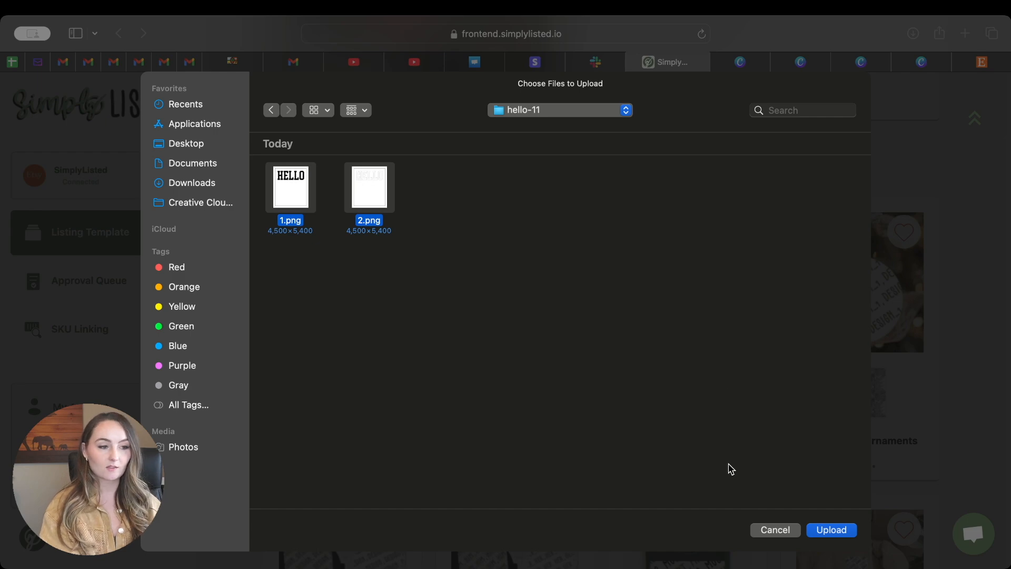
left_click(827, 527)
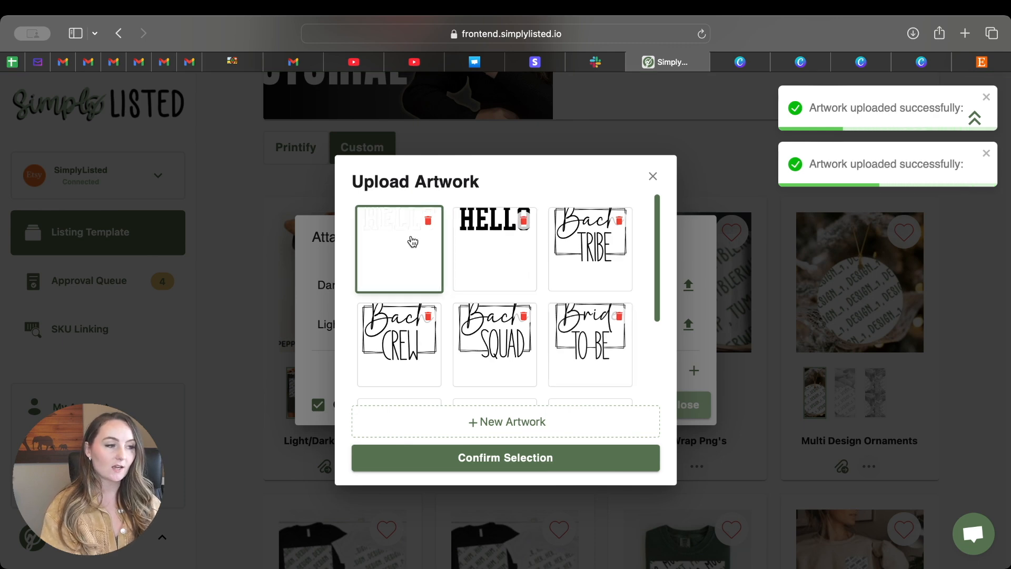
Assign the white HELLO artwork to DarkShirt and the black HELLO artwork to LightDesign, and attach both to the template
left_click(519, 457)
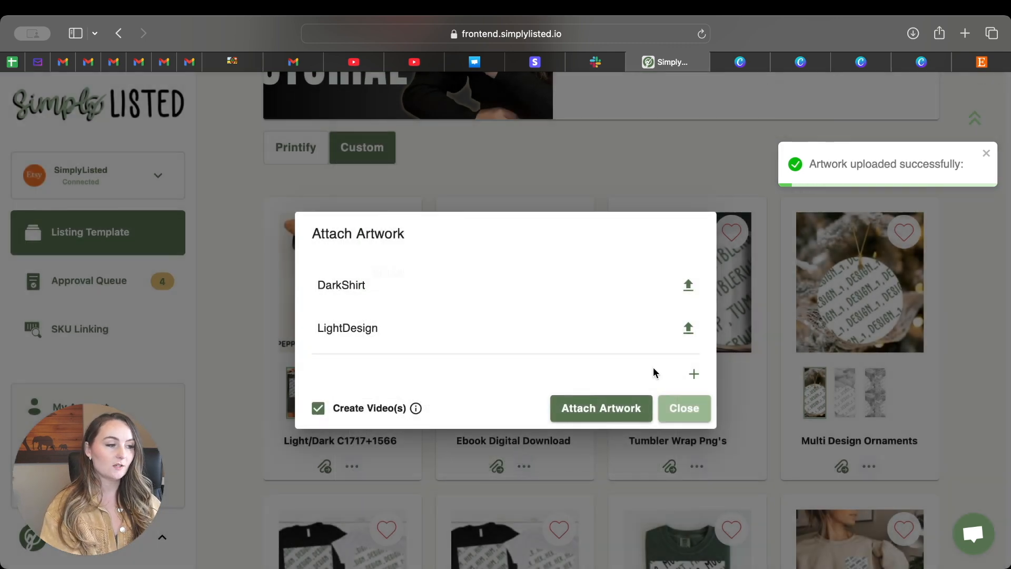
left_click(688, 329)
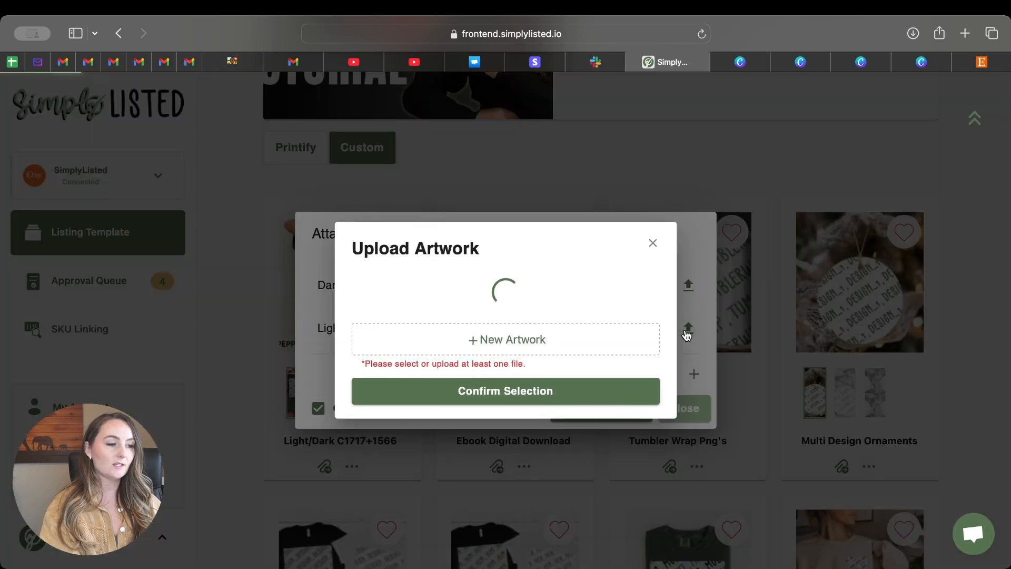
left_click(500, 256)
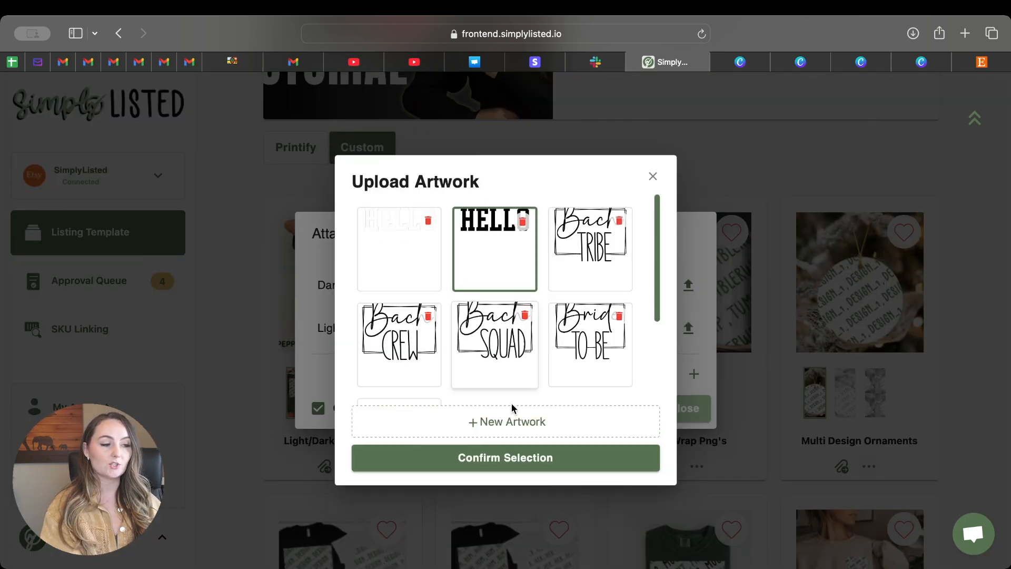
left_click(485, 459)
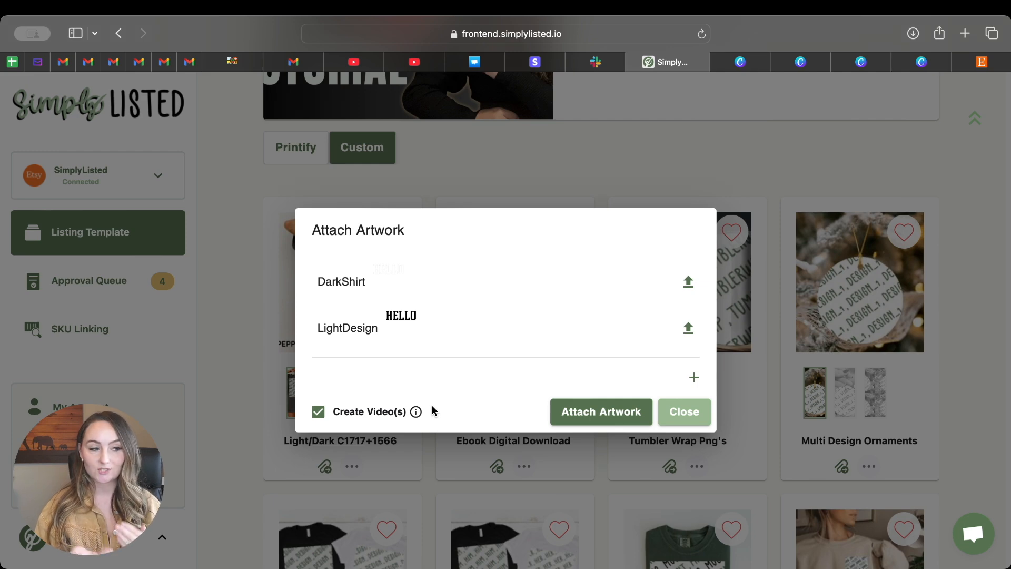
left_click(604, 412)
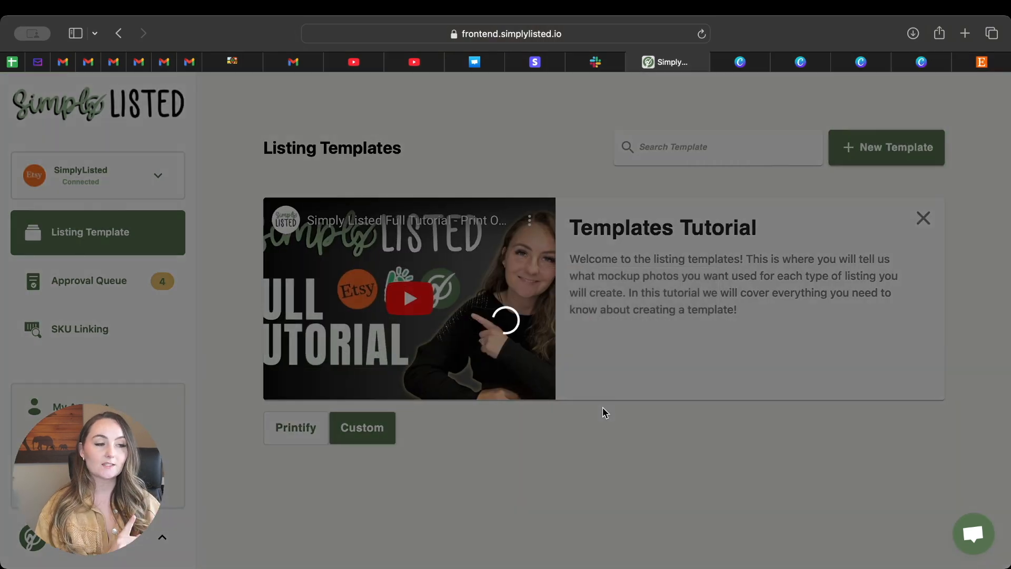
Open the options of the Ebook Digital Download template to look at the Upload Video choice
scroll(603, 409, "down", 3)
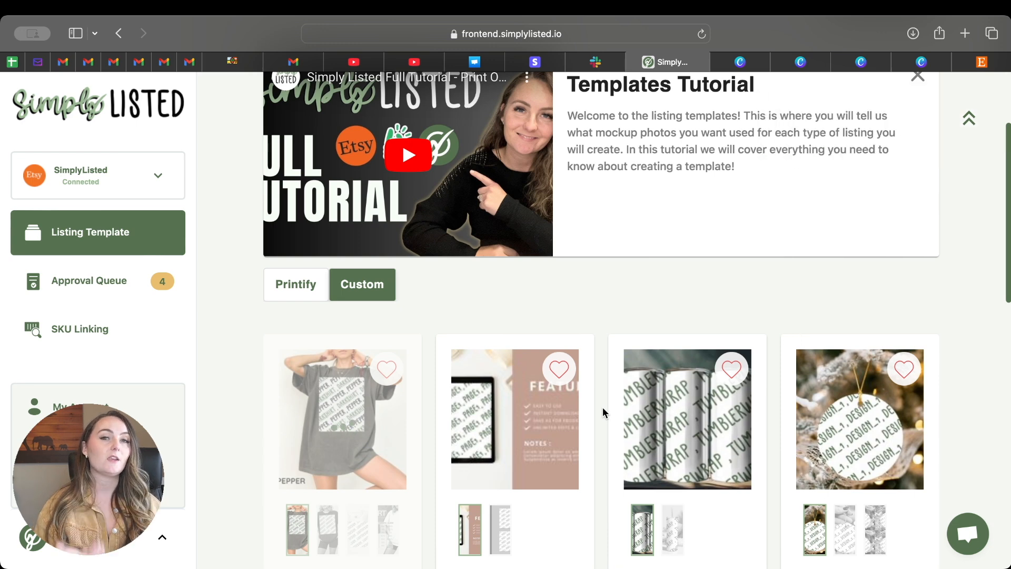
scroll(602, 407, "down", 3)
left_click(527, 460)
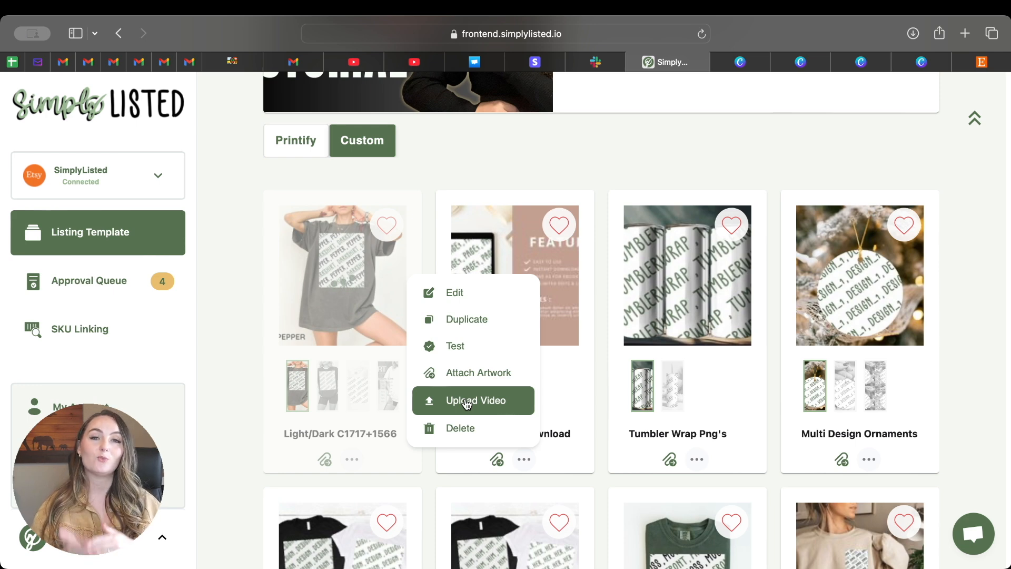
Open the custom listings in the Approval Queue and preview the Light/Dark C1717+1566 mockup listing
left_click(113, 292)
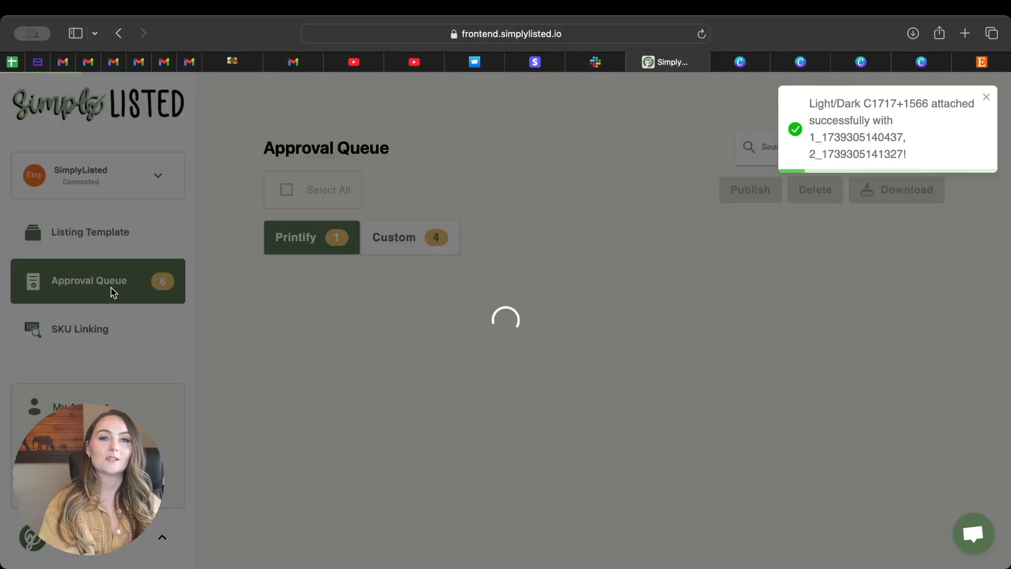
left_click(403, 237)
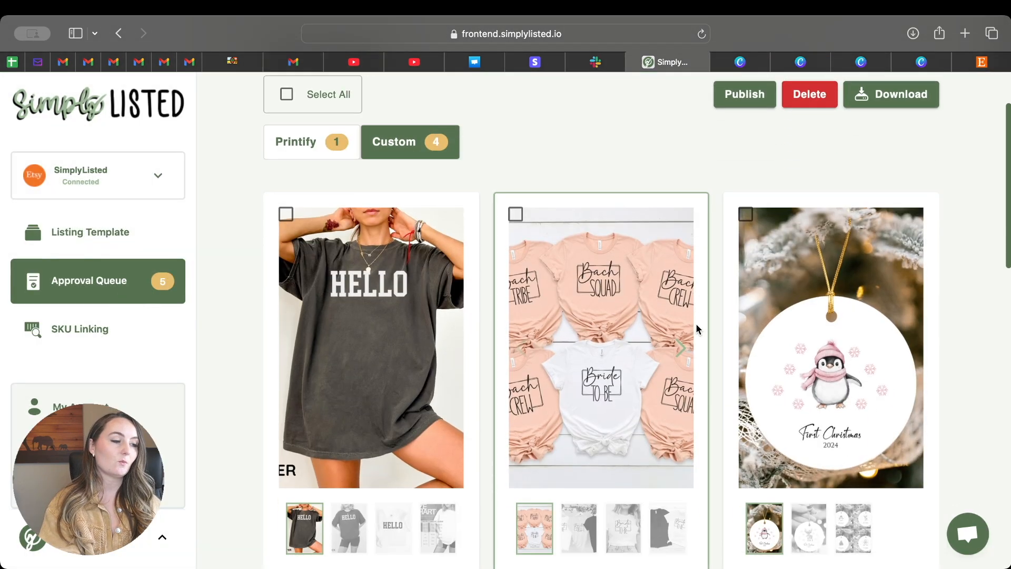
scroll(695, 327, "down", 3)
left_click(680, 310)
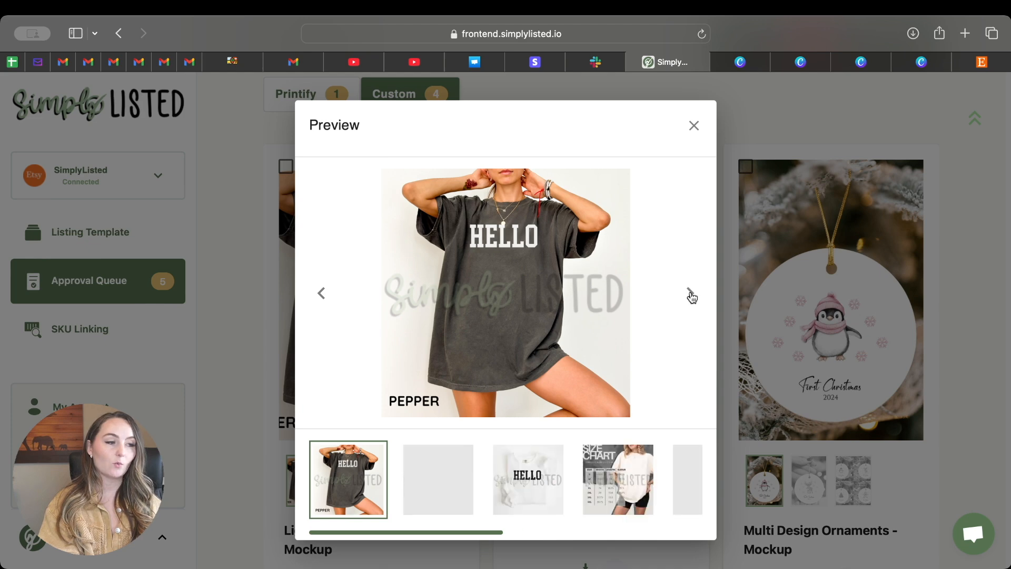
Page through all the HELLO mockups and charts in the preview through the Terracotta sweatshirt, and close the preview
left_click(691, 294)
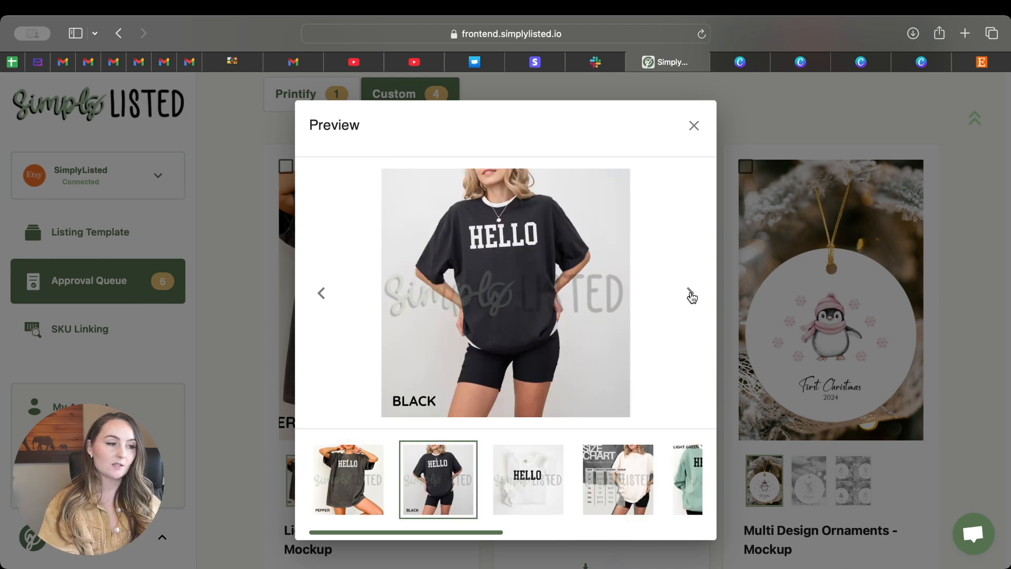
left_click(690, 294)
left_click(690, 294)
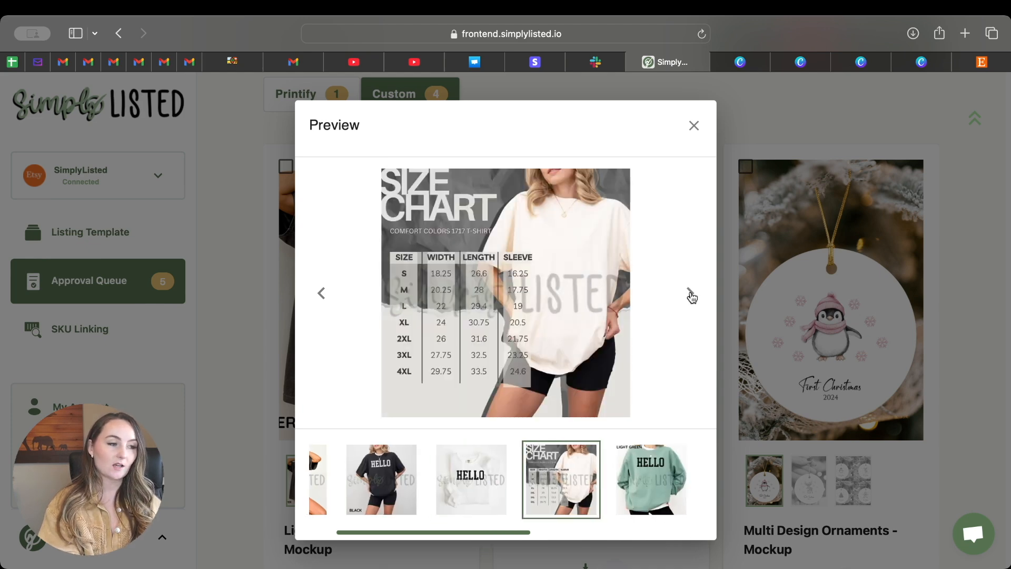
left_click(690, 294)
left_click(690, 294)
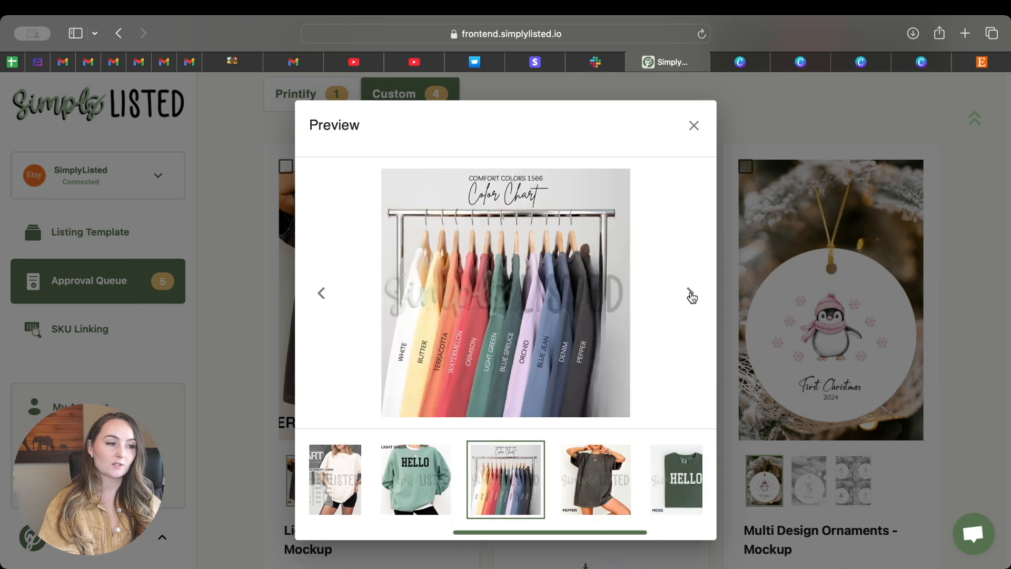
left_click(690, 294)
left_click(690, 294)
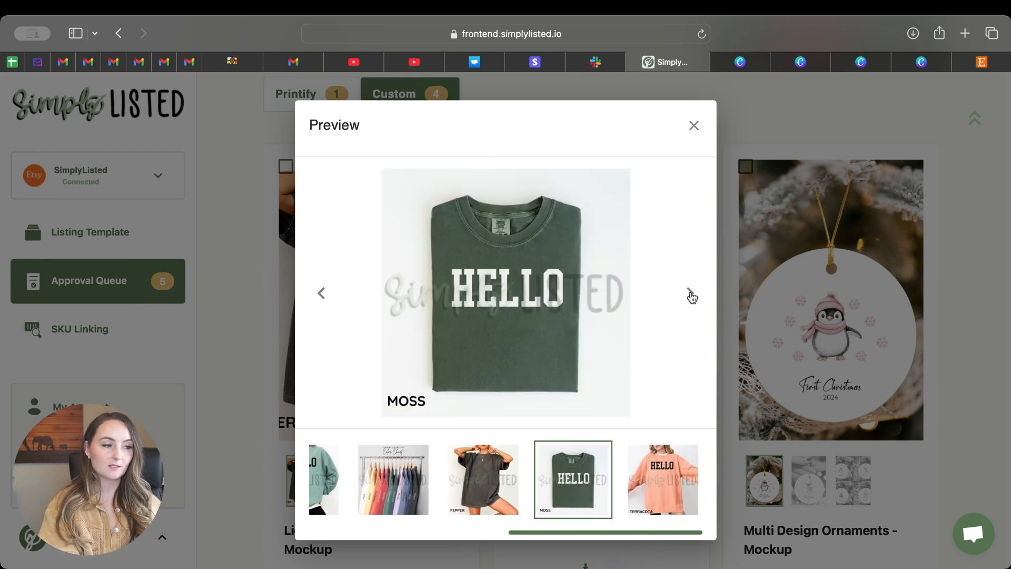
left_click(690, 294)
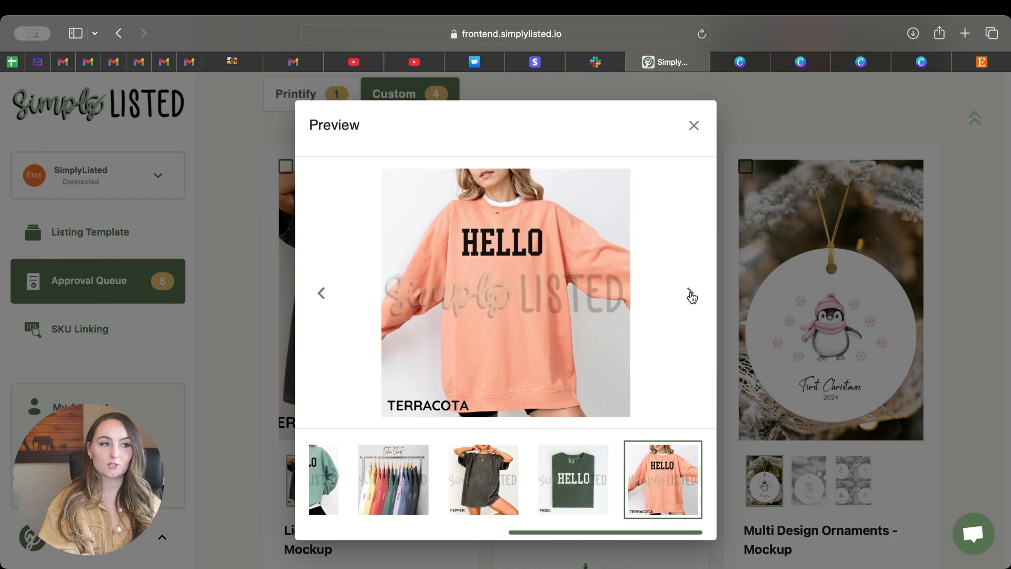
left_click(695, 126)
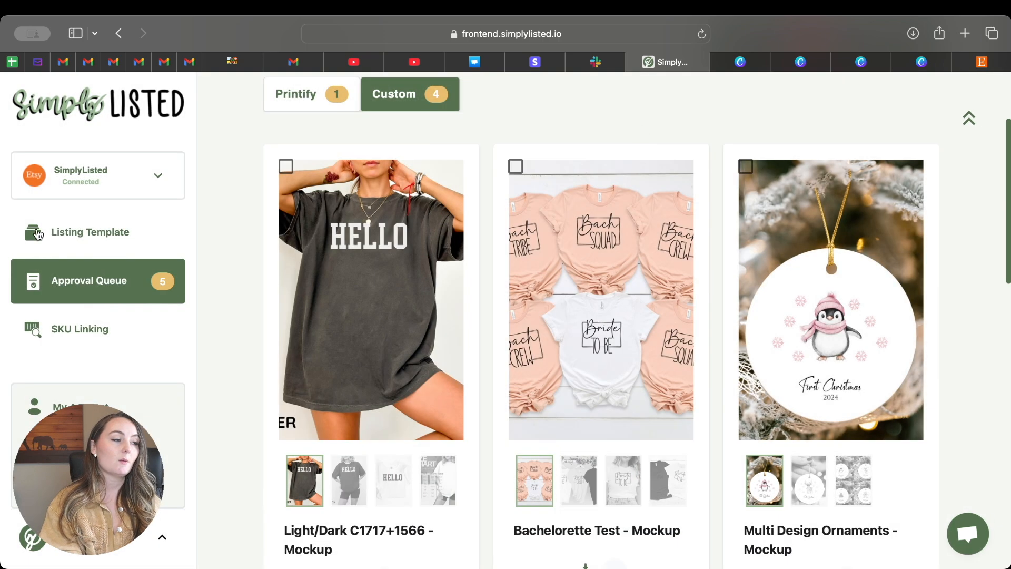
Return to the custom listing templates, open the artwork test for Light/Dark C1717+1566 to view its placeholders, and close it
left_click(77, 235)
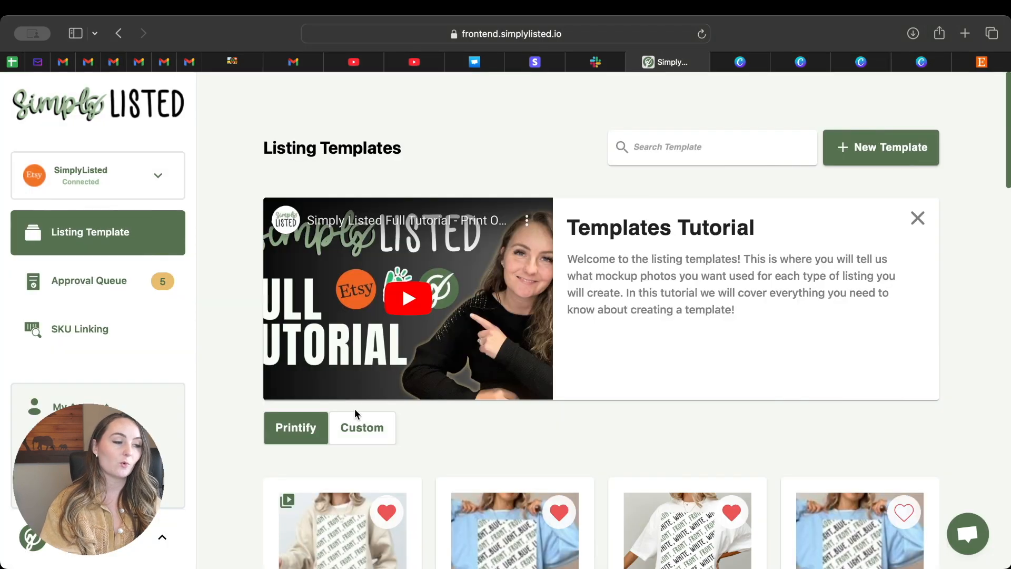
left_click(364, 428)
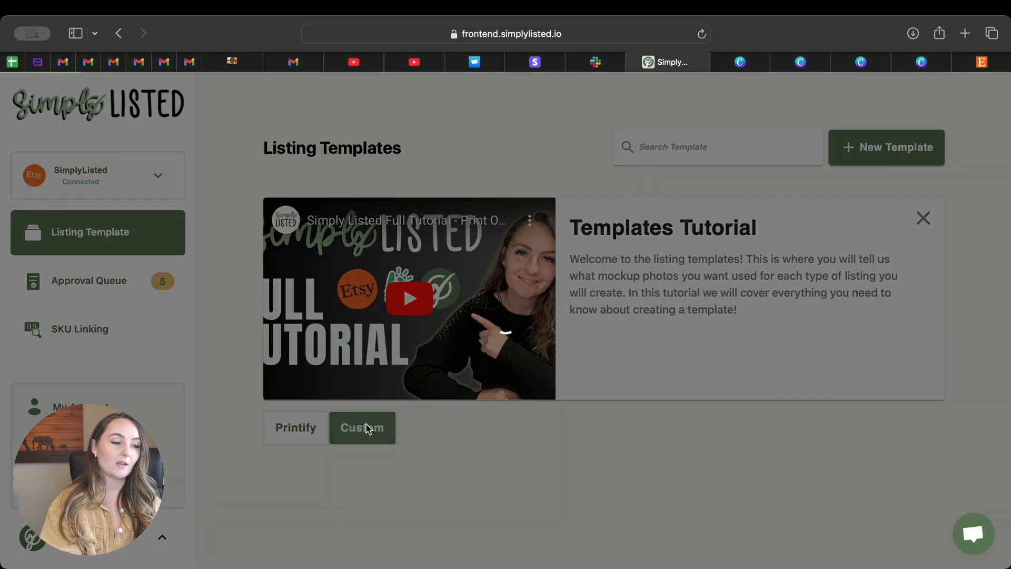
scroll(523, 401, "down", 6)
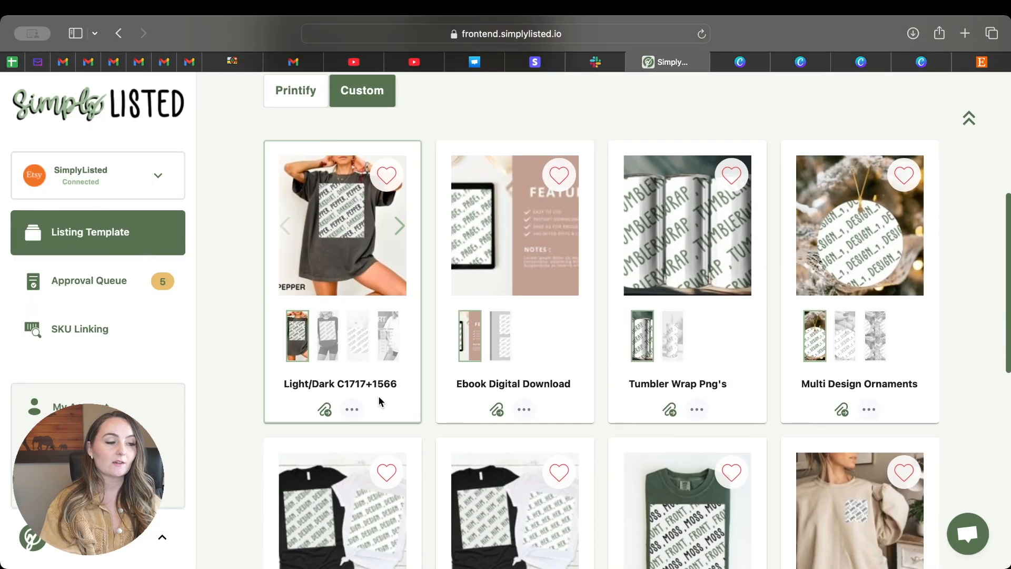
left_click(351, 410)
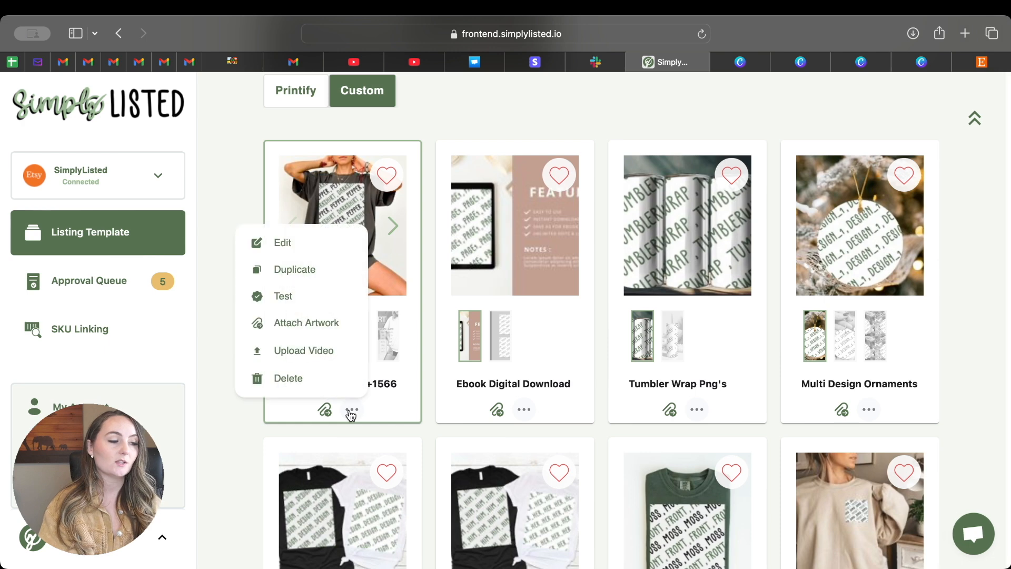
left_click(292, 296)
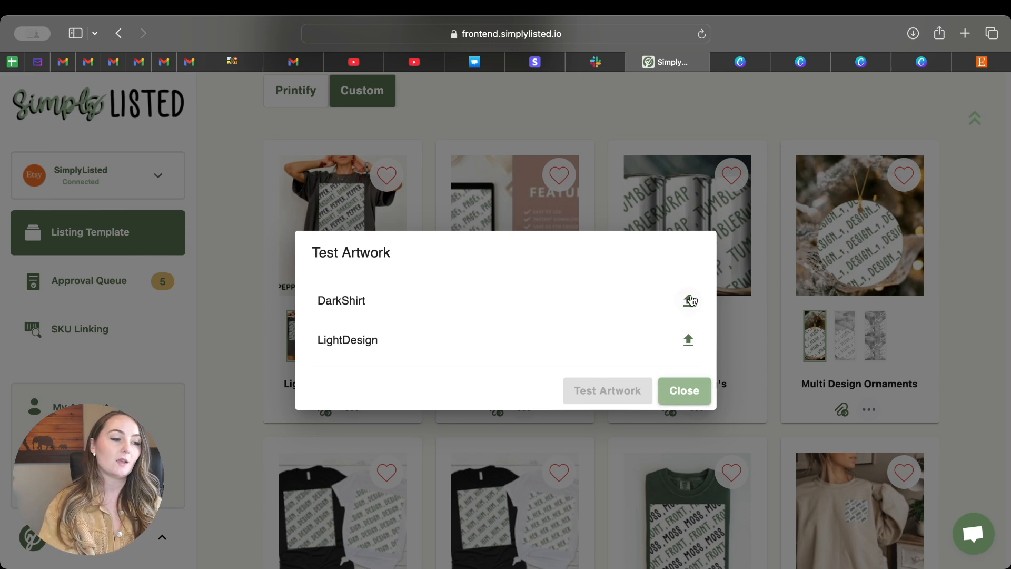
left_click(683, 396)
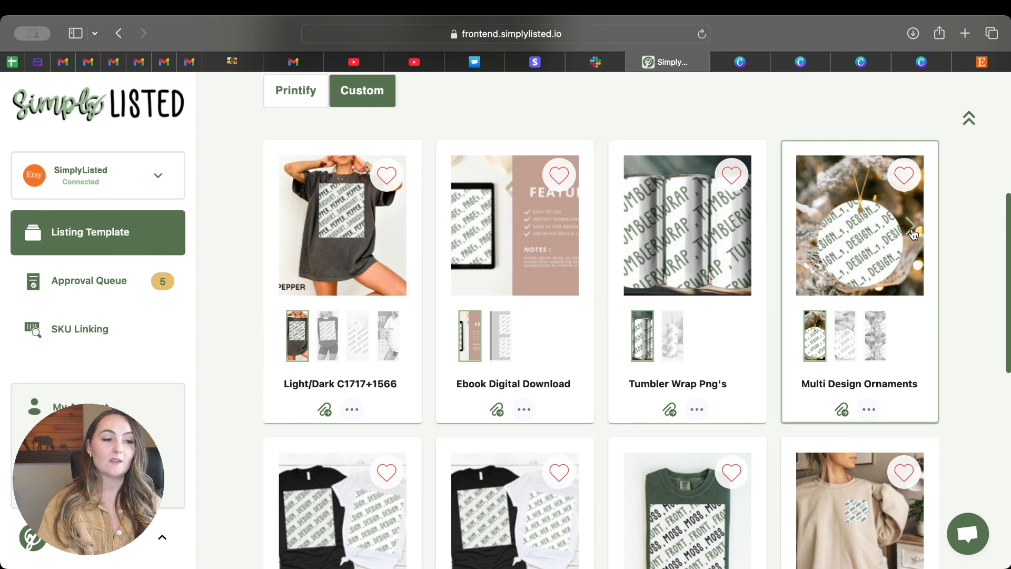
Flip through the Multi Design Ornaments template's images and look over the remaining custom templates
left_click(911, 226)
left_click(913, 233)
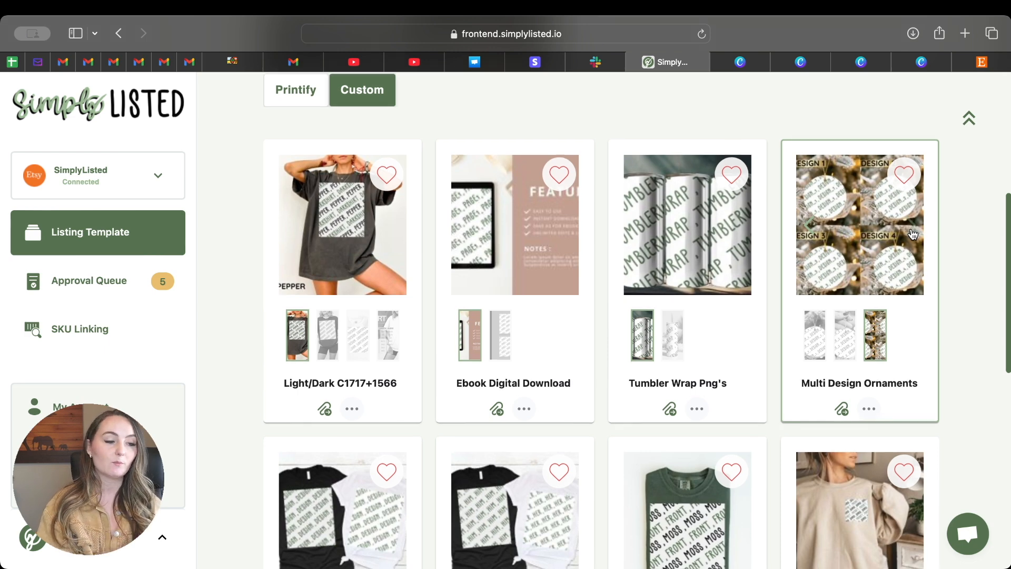
scroll(913, 234, "down", 7)
scroll(656, 205, "up", 1)
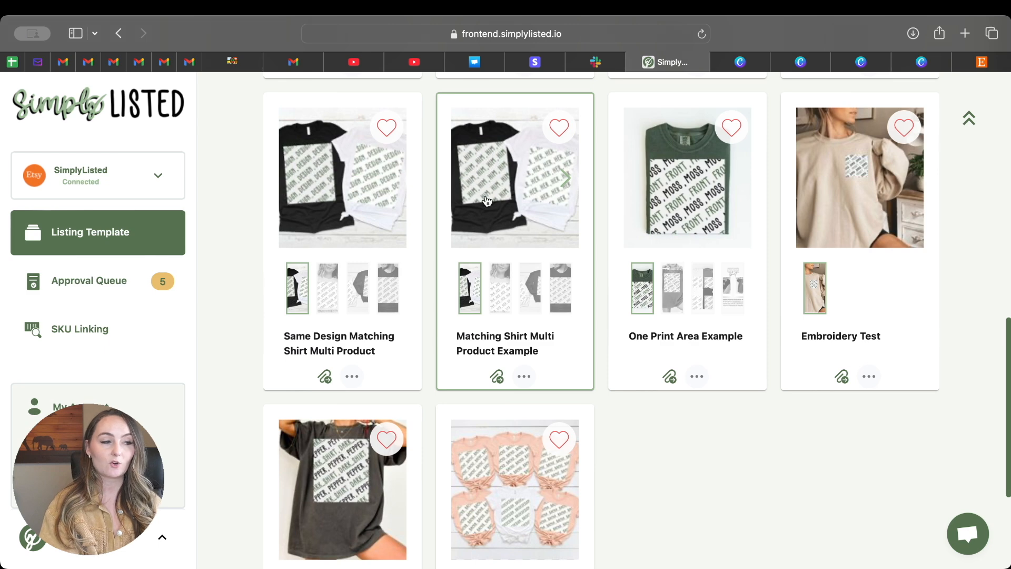
scroll(596, 276, "down", 4)
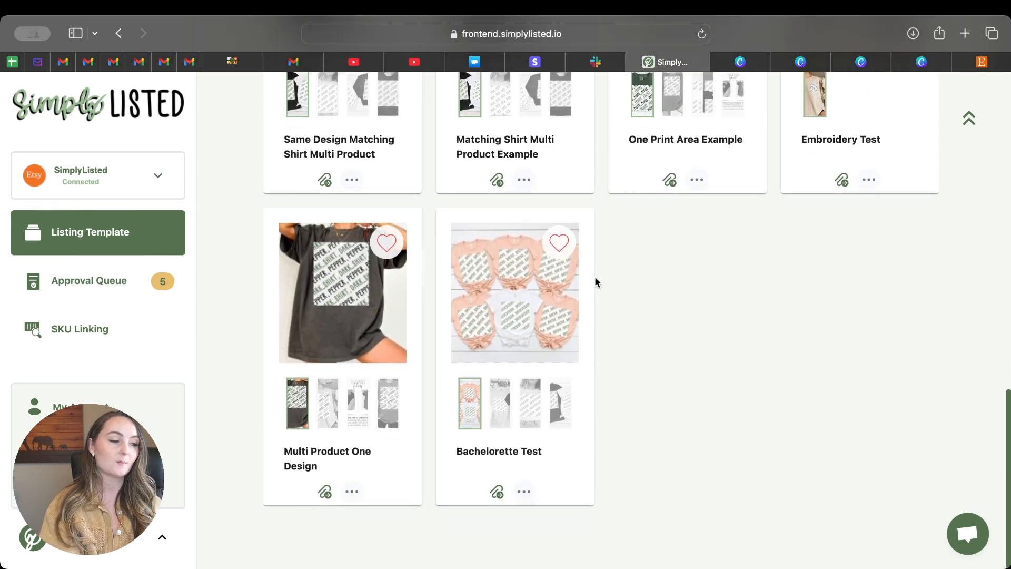
Open the Bachelorette Test template for editing and inspect the BrideDesign, BachA and BachB placeholders on the first mockup
left_click(525, 492)
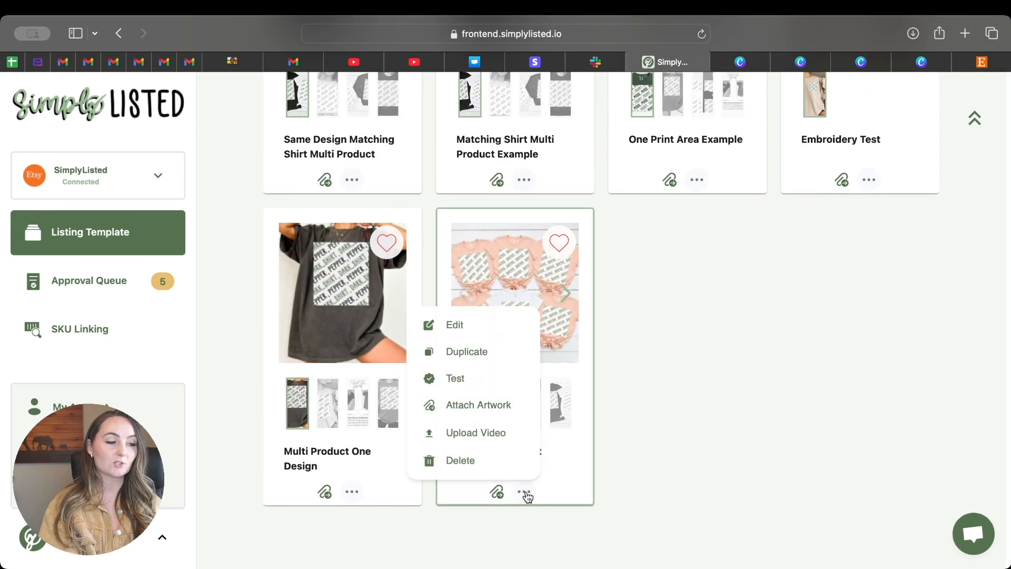
left_click(490, 332)
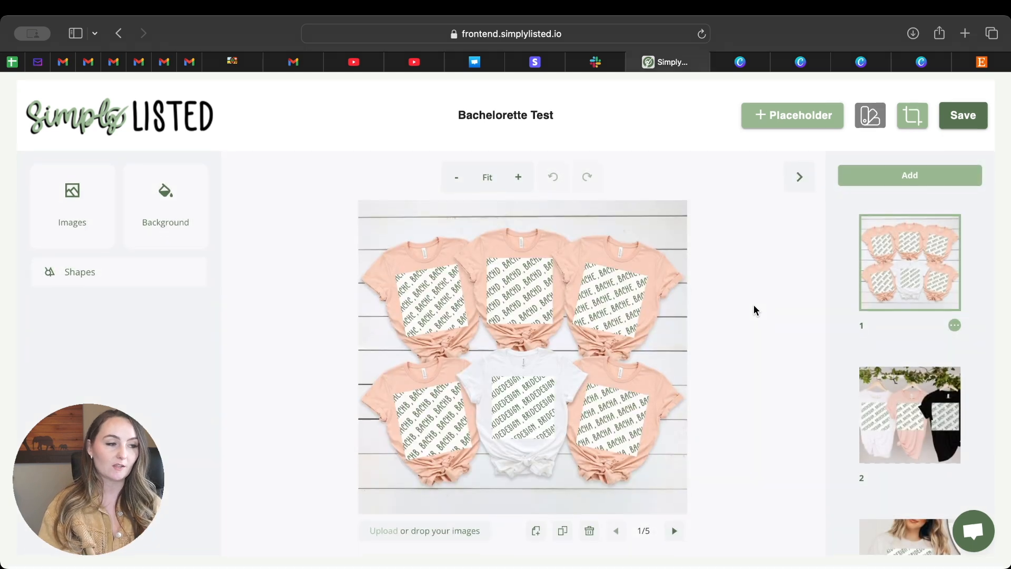
left_click(517, 414)
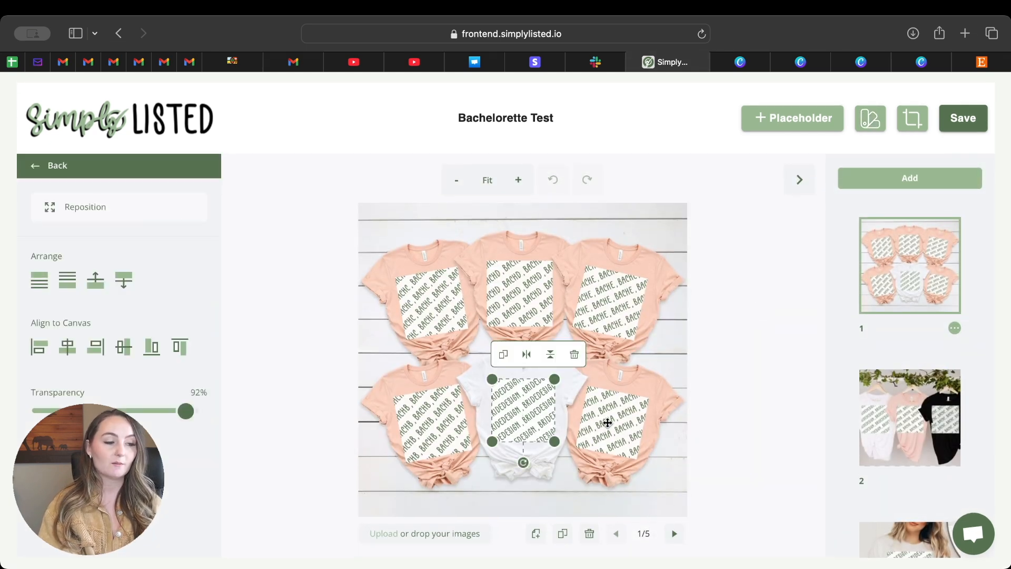
left_click(605, 422)
left_click(463, 422)
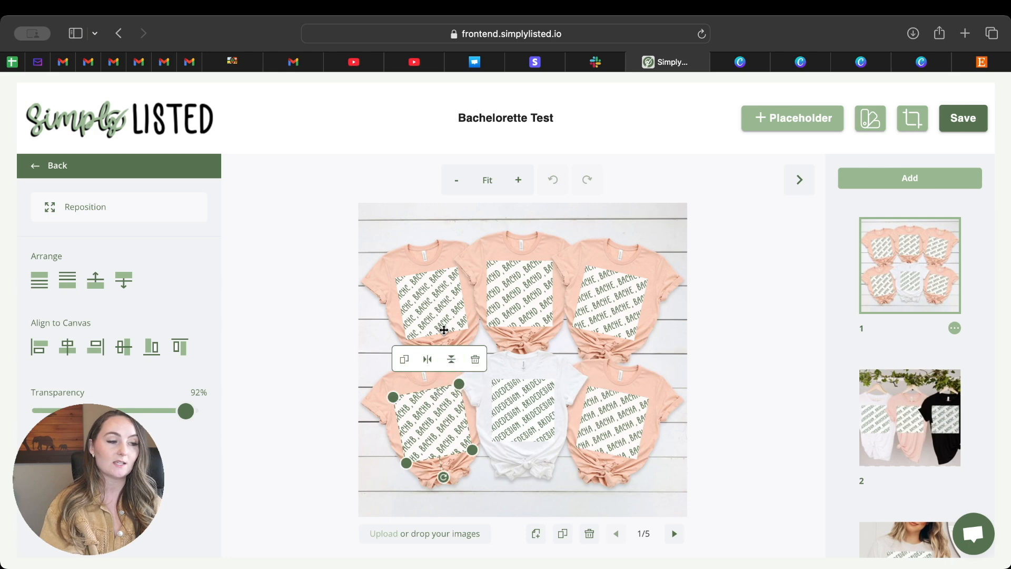
Look through the Bachelorette Test template's full list of placeholders
left_click(798, 121)
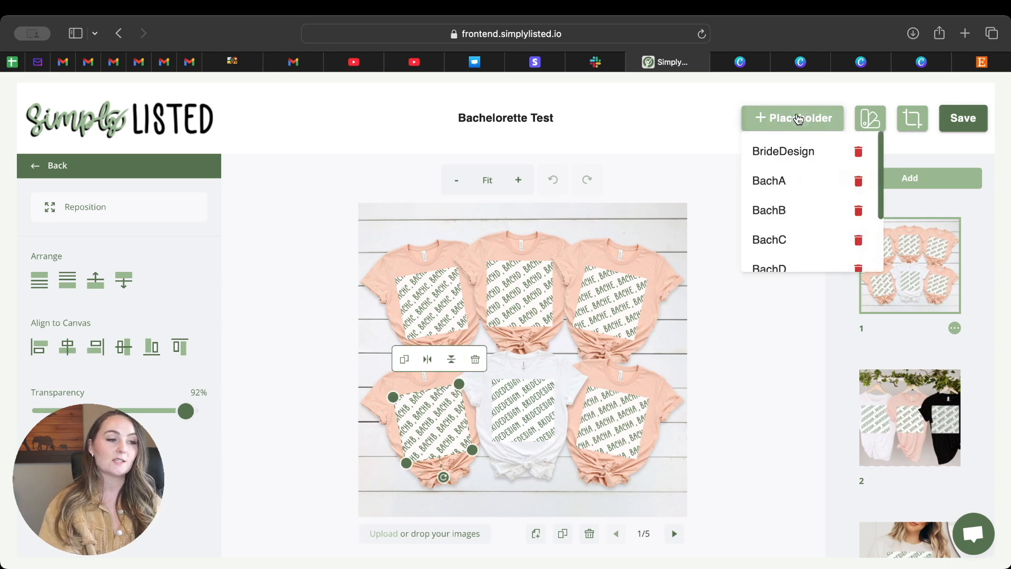
scroll(806, 218, "down", 3)
scroll(807, 219, "up", 3)
scroll(807, 219, "up", 1)
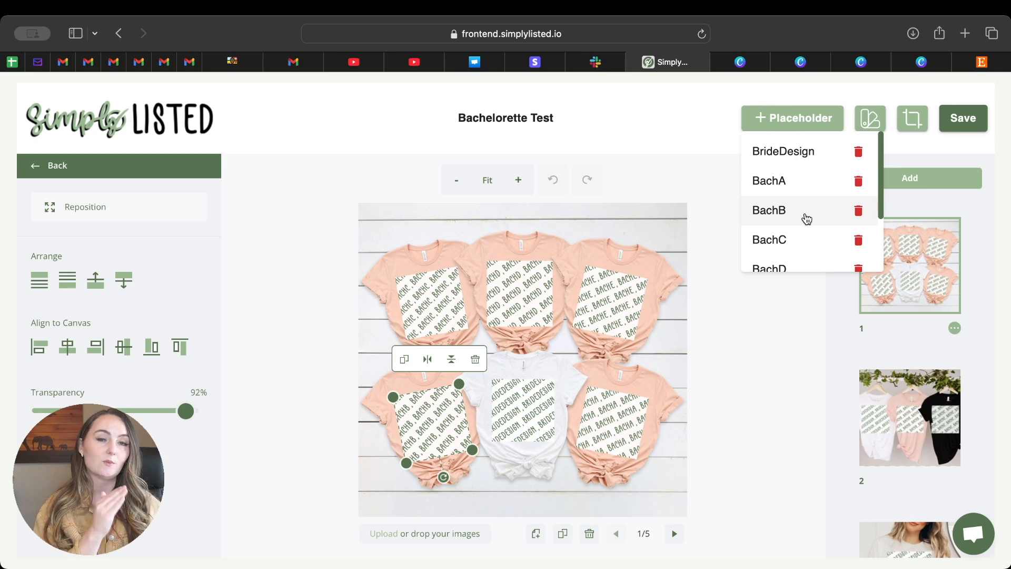
scroll(780, 232, "down", 3)
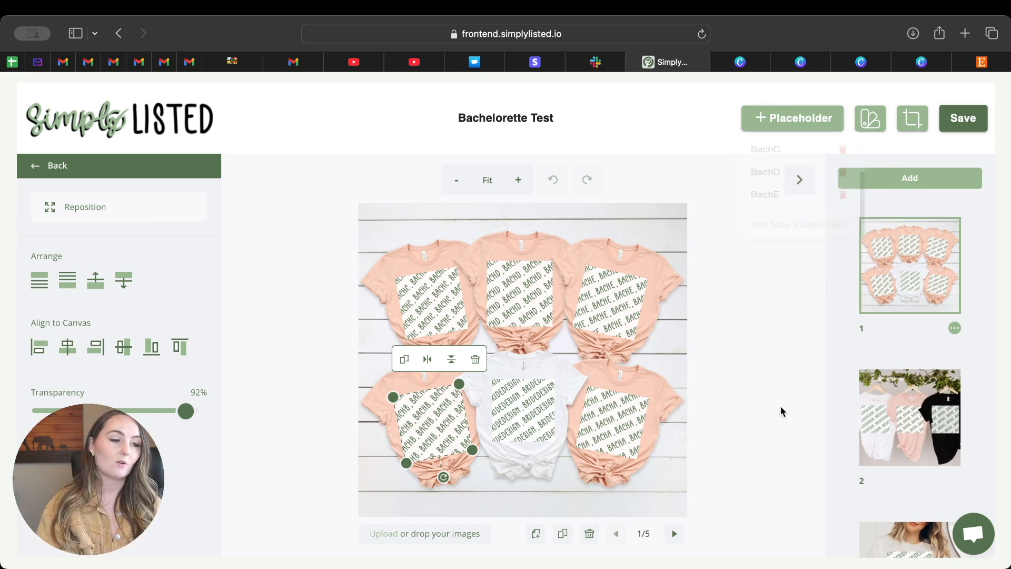
Examine how the placeholders are reused on mockups 2 to 4 of the Bachelorette Test template
left_click(926, 425)
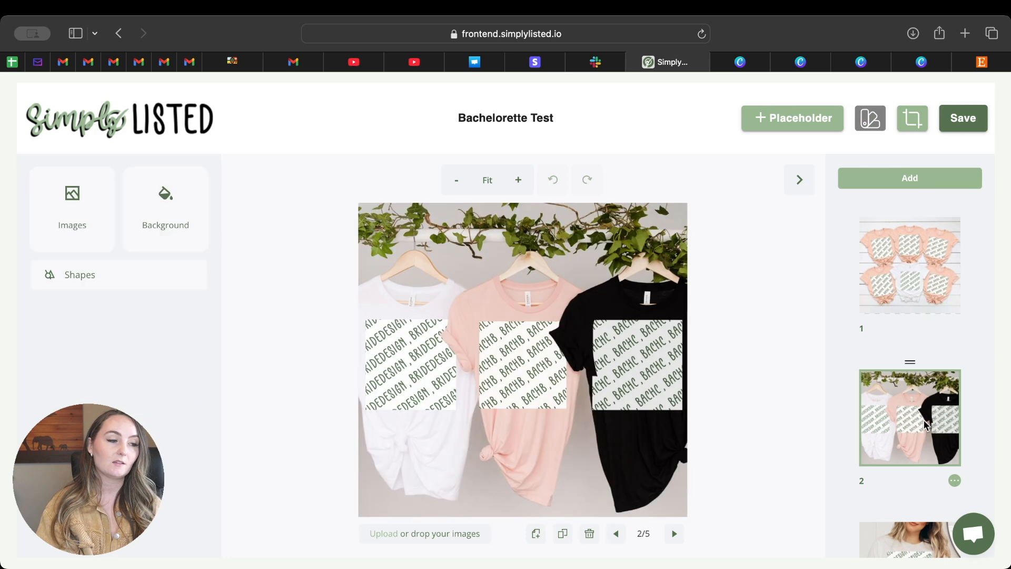
scroll(921, 398, "down", 3)
left_click(915, 462)
scroll(915, 462, "down", 2)
left_click(915, 443)
scroll(899, 427, "down", 2)
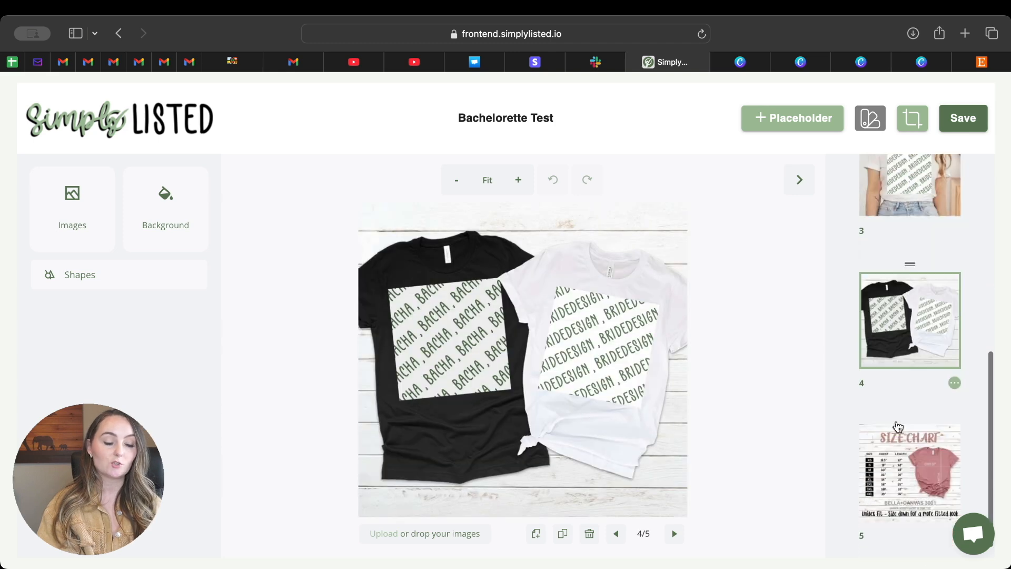
scroll(899, 427, "up", 8)
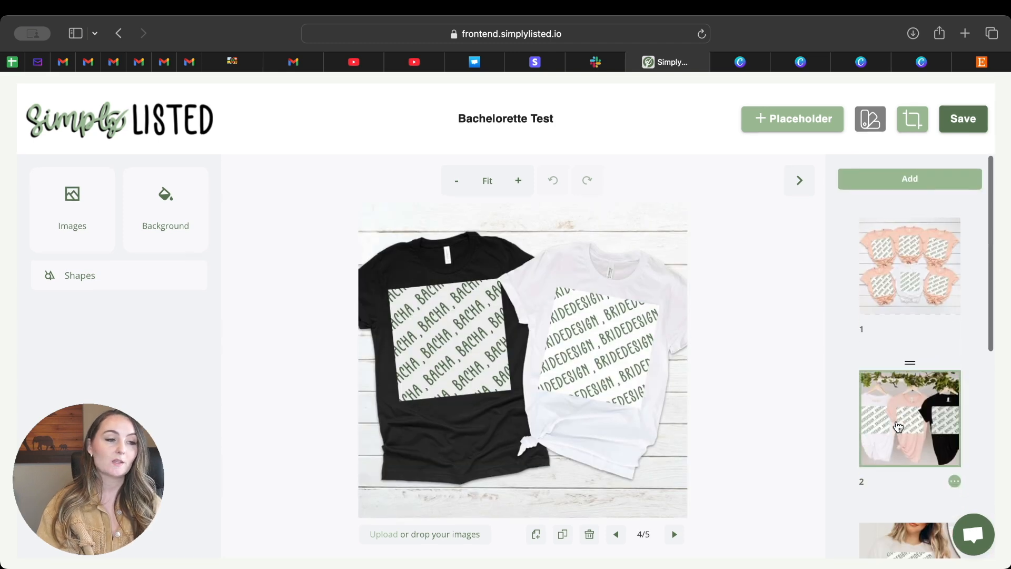
Leave the template editor without saving and start an artwork test for the Bachelorette Test template
left_click(187, 109)
scroll(471, 390, "down", 15)
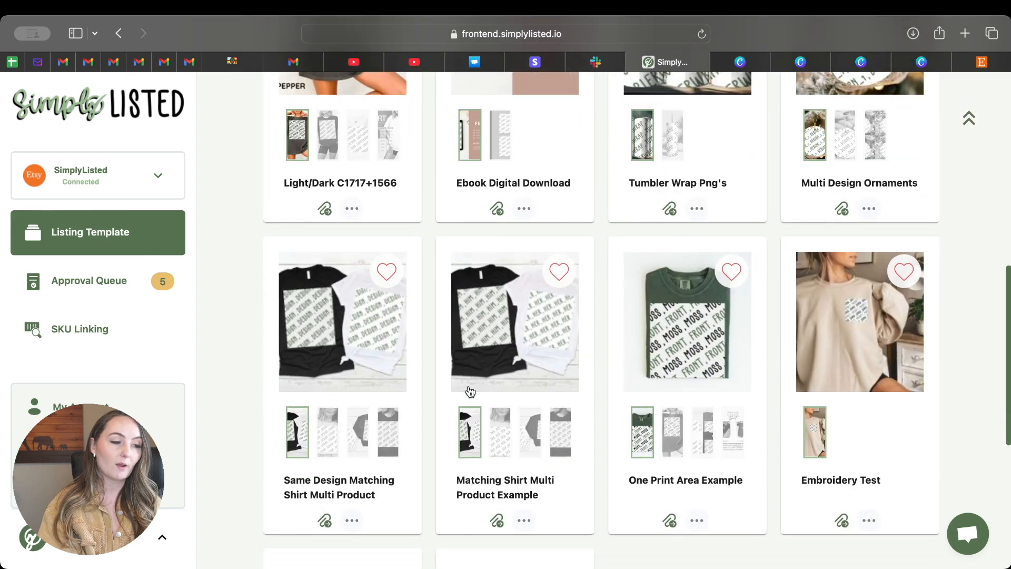
left_click(525, 491)
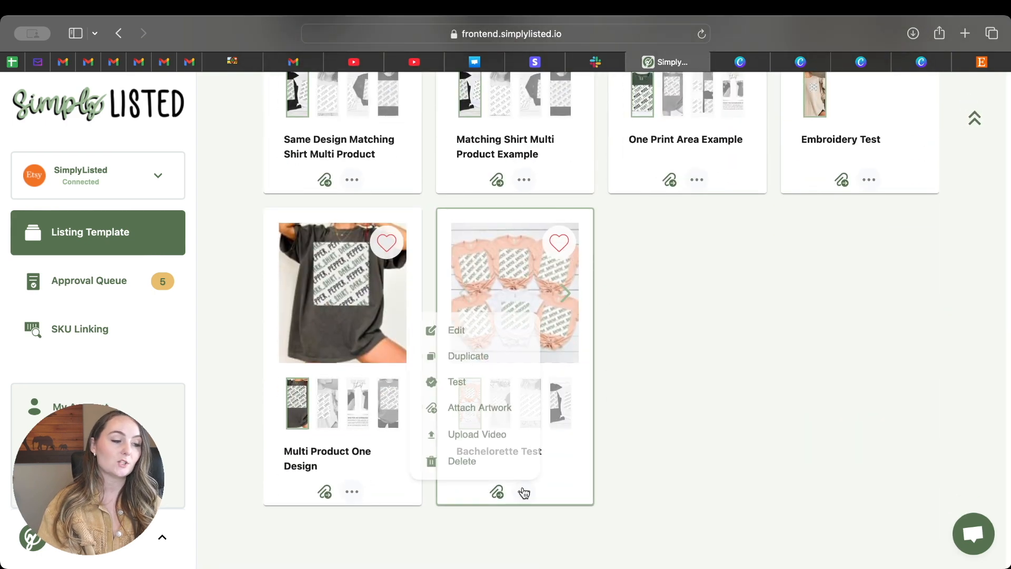
left_click(484, 389)
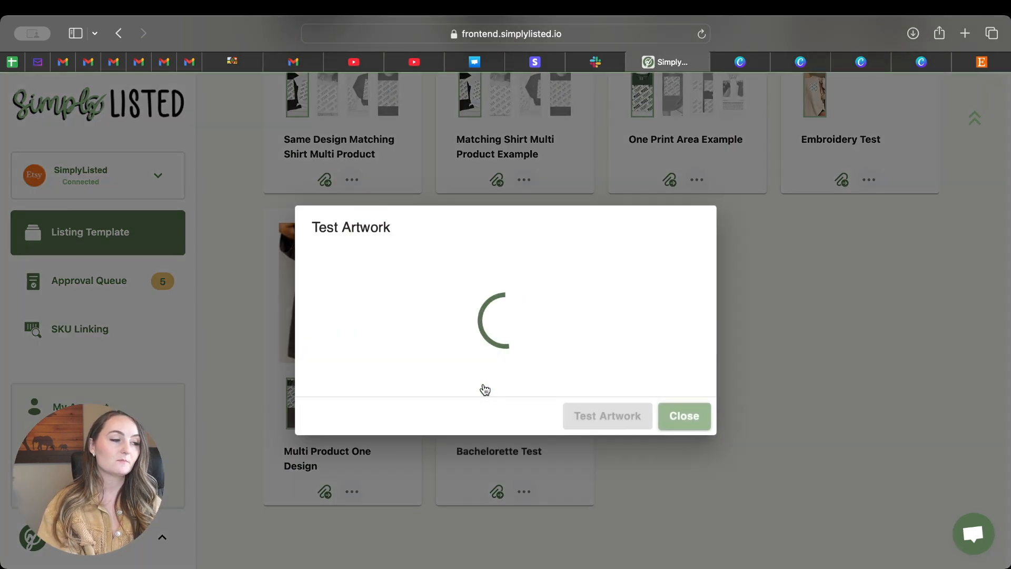
Assign the Bride TO BE artwork to the BrideDesign placeholder
left_click(689, 222)
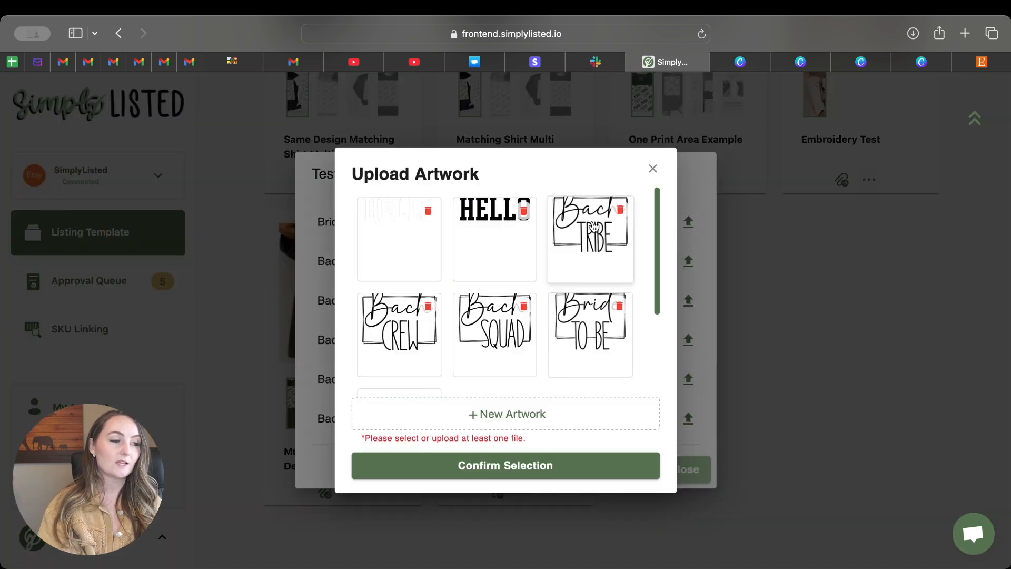
left_click(591, 336)
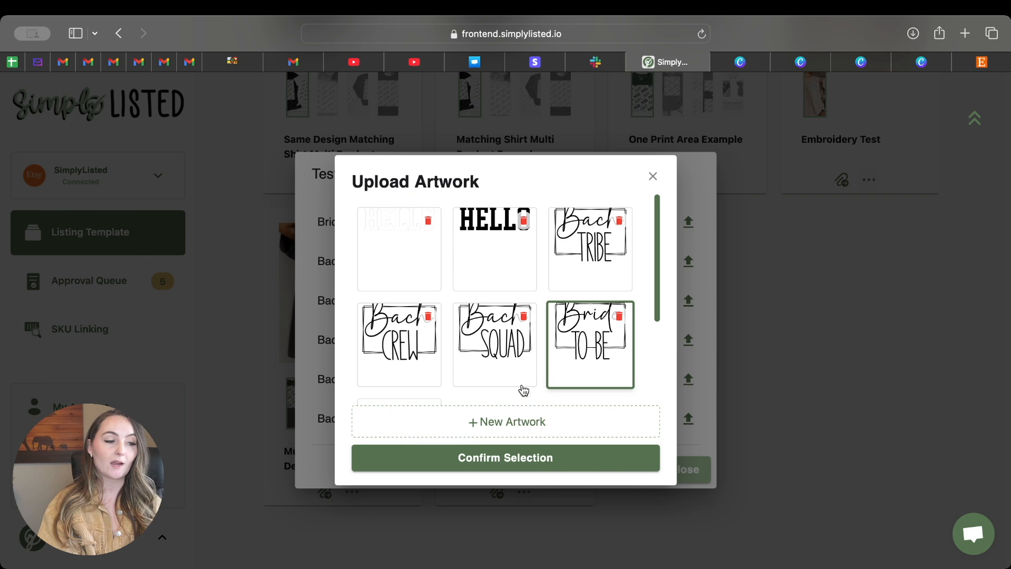
left_click(518, 464)
Assign Bach SQUAD artwork to the BachA placeholder and Bach CREW to BachB, and close the artwork test without running it
left_click(689, 263)
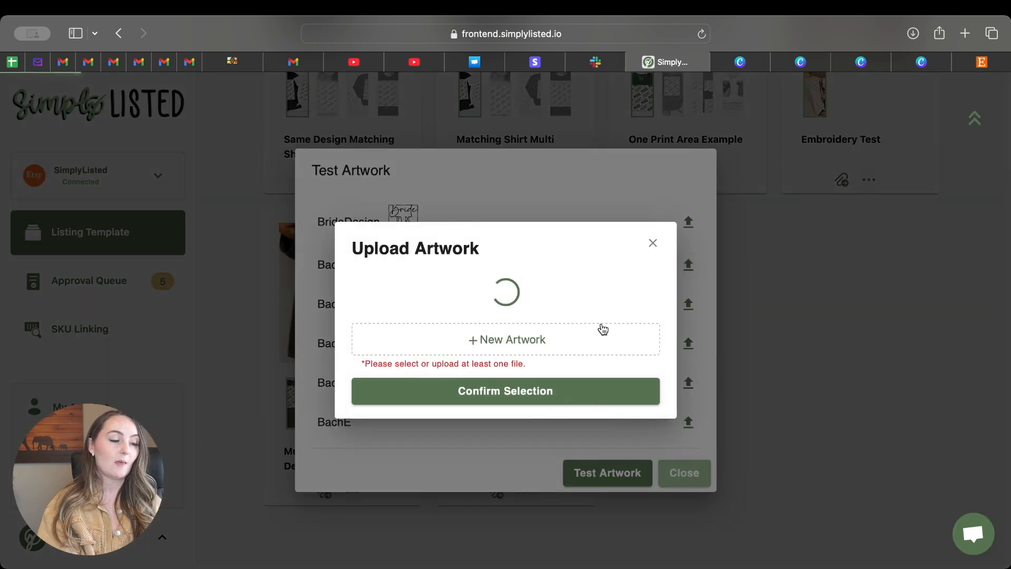
left_click(505, 340)
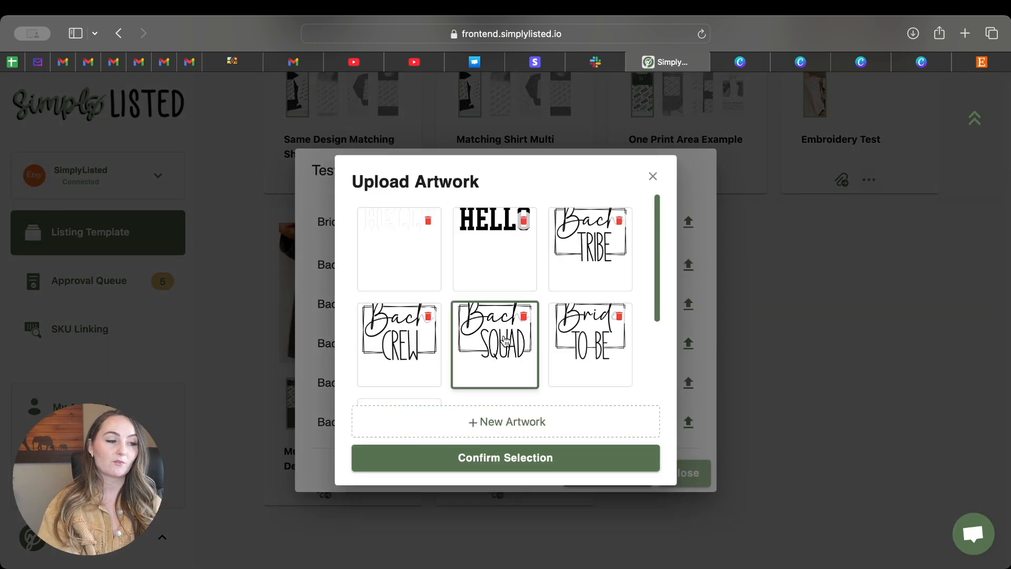
left_click(513, 466)
left_click(689, 308)
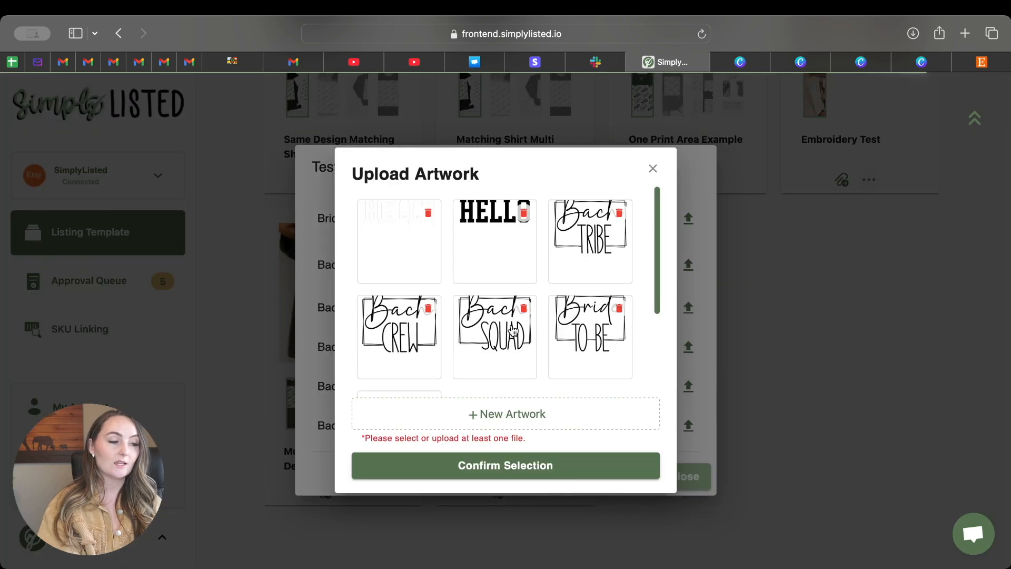
left_click(400, 340)
left_click(529, 464)
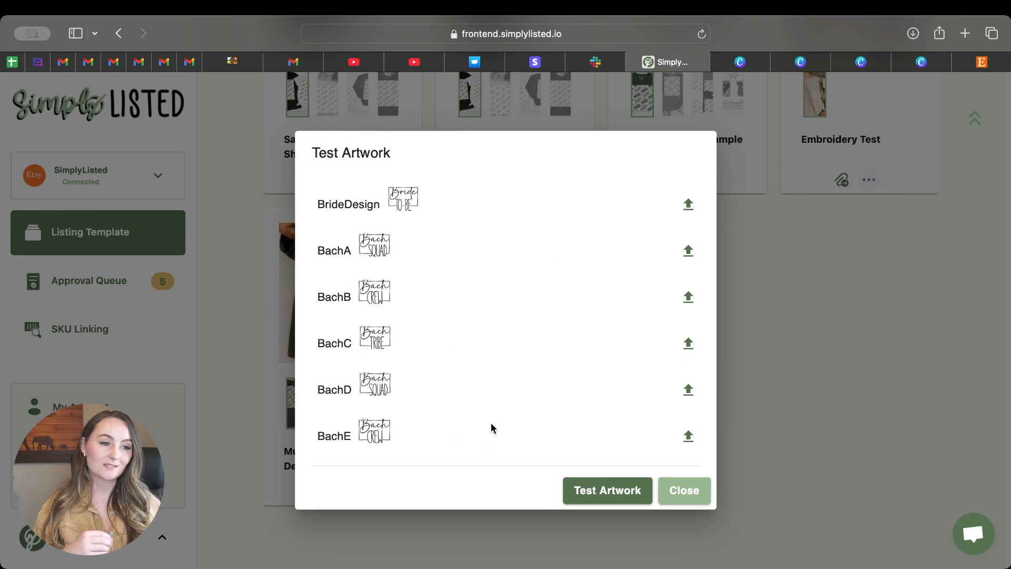
left_click(696, 500)
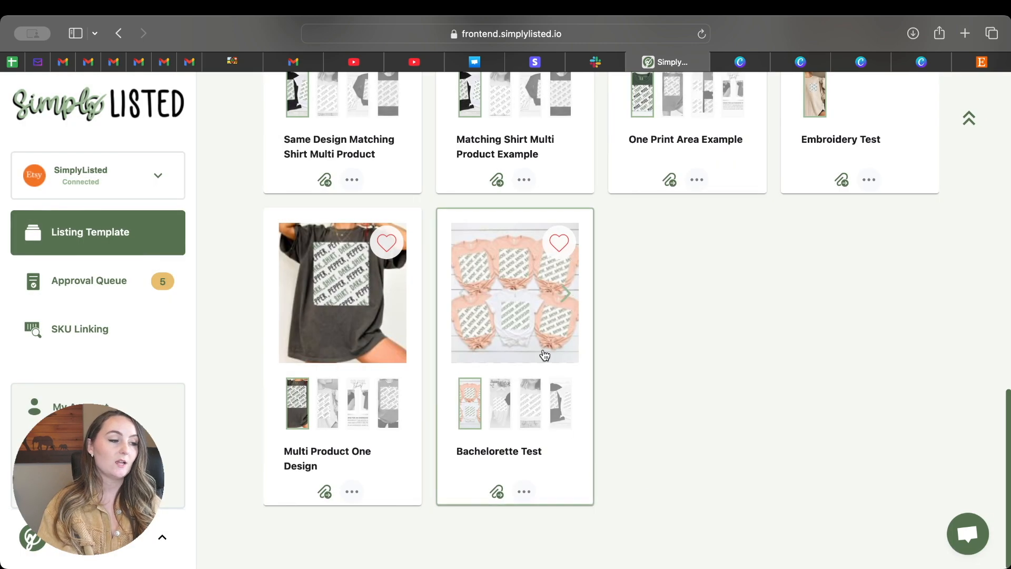
Try adding two more sets of placeholders when attaching artwork to the Bachelorette Test template, and close without attaching
left_click(521, 297)
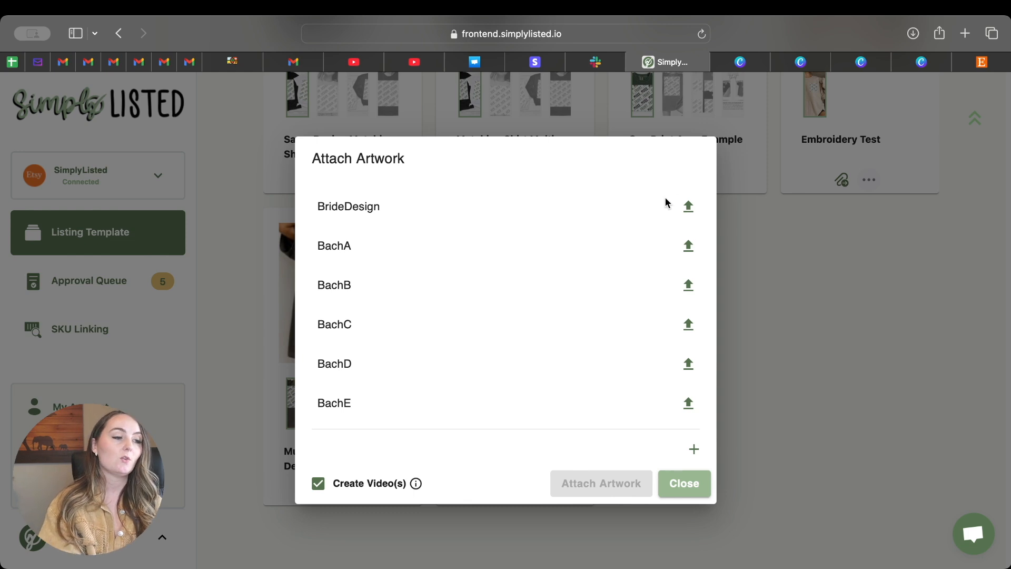
left_click(696, 451)
scroll(696, 451, "down", 5)
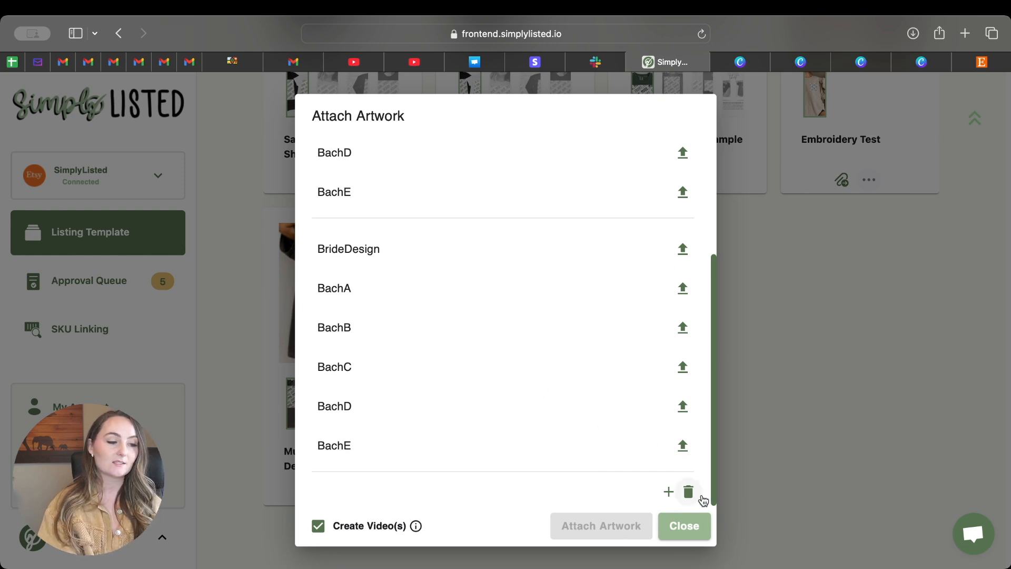
left_click(665, 492)
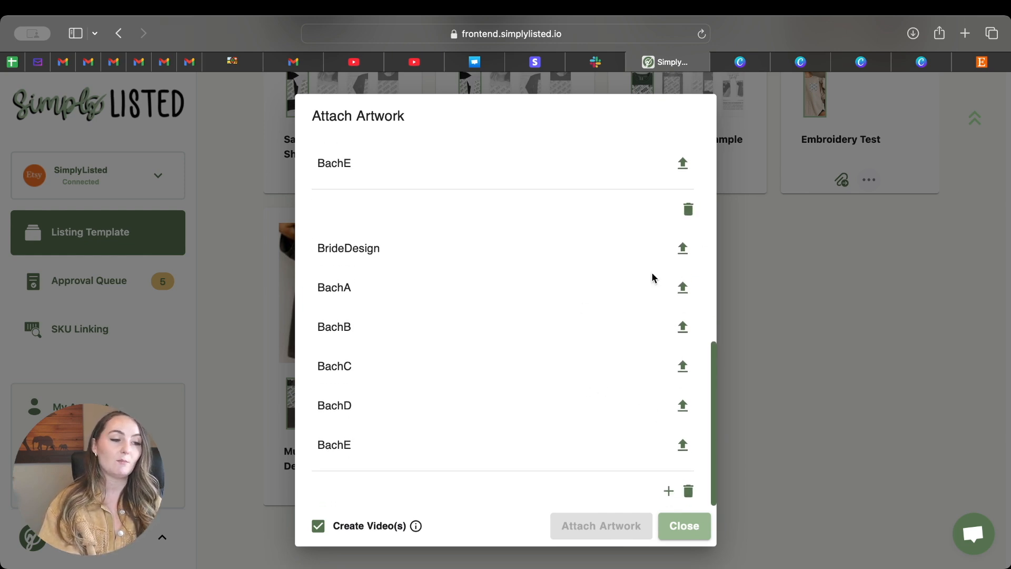
scroll(713, 375, "up", 8)
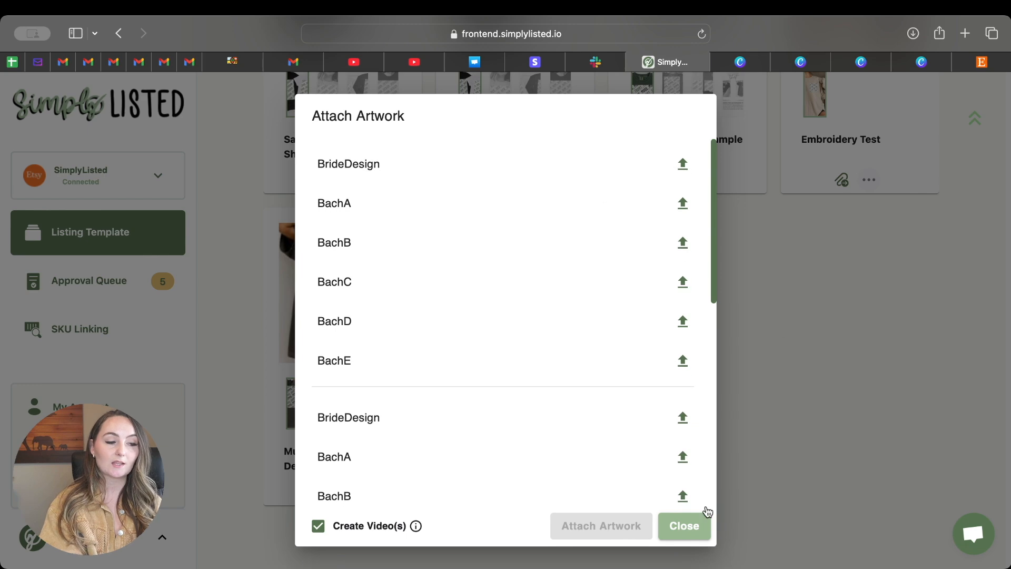
left_click(702, 530)
Start attaching artwork to the One Print Area Example template's Front placeholder, selecting both HELLO designs, Bach TRIBE, Bride TO BE, Bach SQUAD and Bach CREW
scroll(826, 349, "up", 5)
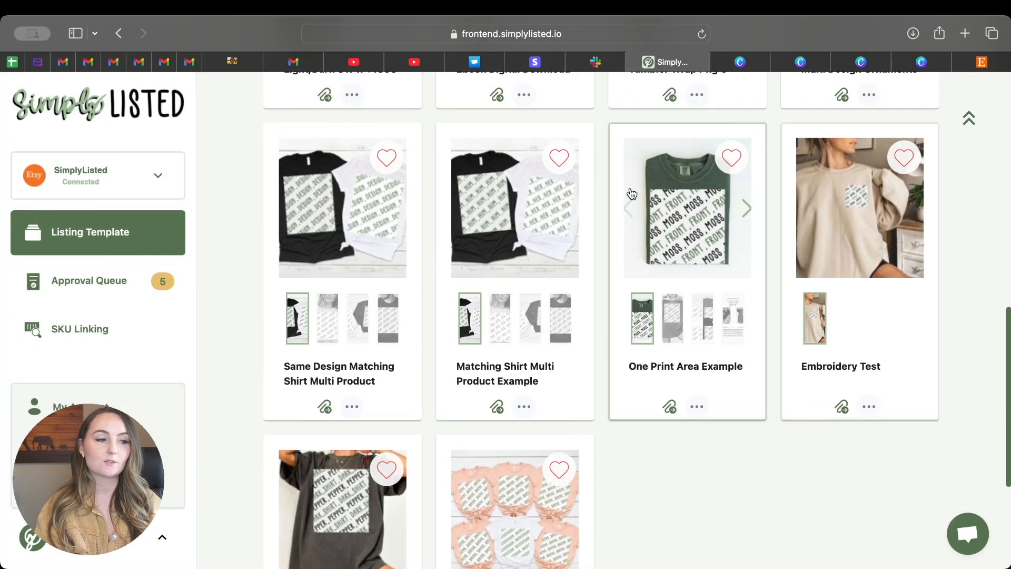
left_click(673, 225)
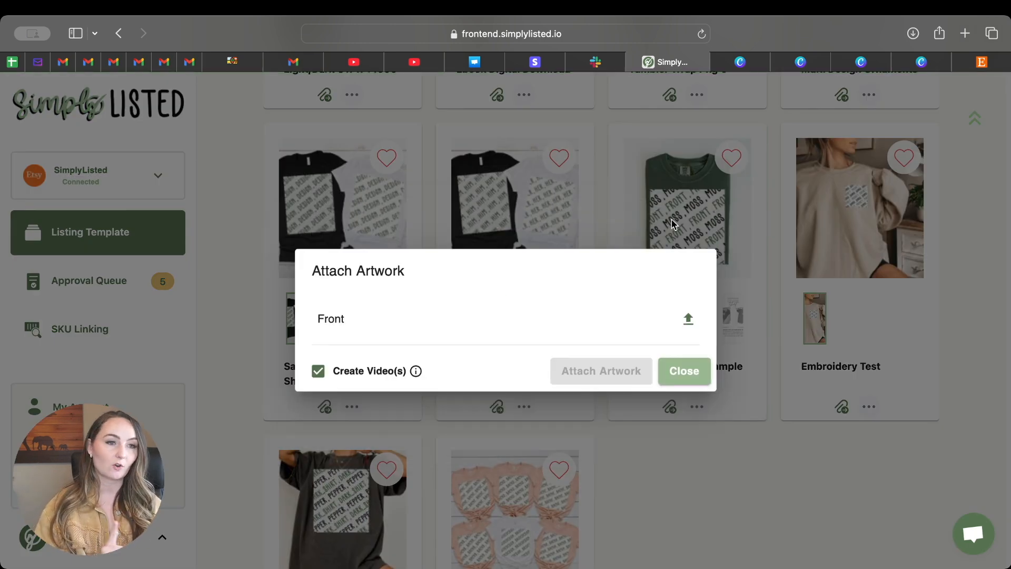
left_click(687, 320)
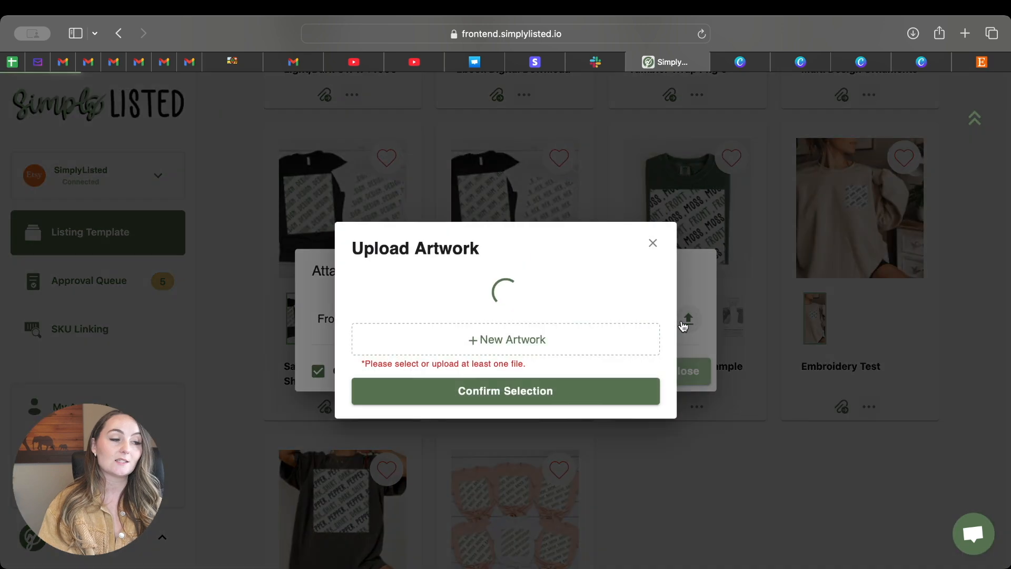
left_click(377, 244)
left_click(469, 255)
left_click(579, 270)
left_click(590, 342)
left_click(495, 342)
left_click(399, 342)
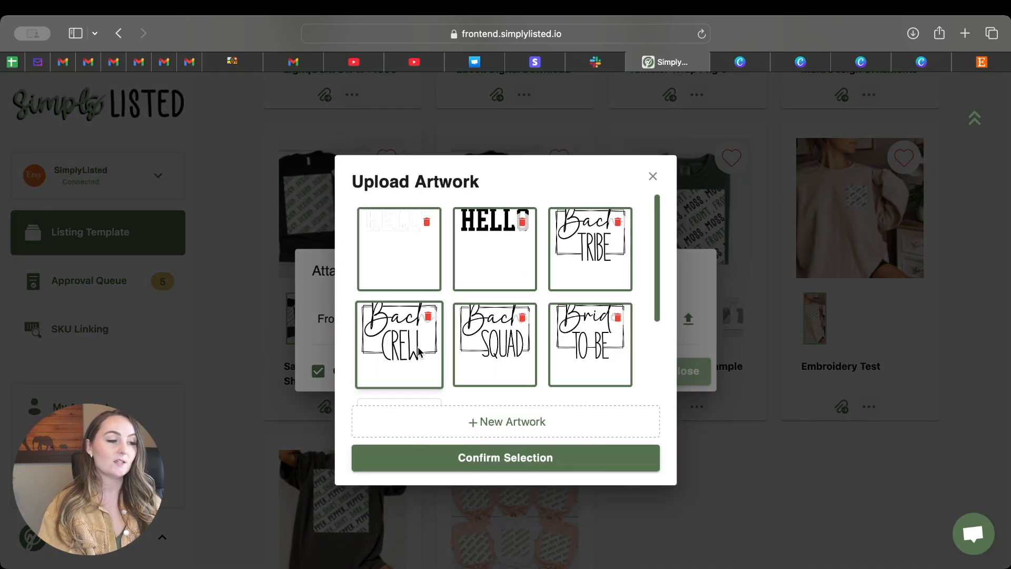
Add the penguin, reindeer and Christmas tree First Christmas designs to the artwork selection and confirm it
scroll(419, 347, "down", 2)
left_click(416, 374)
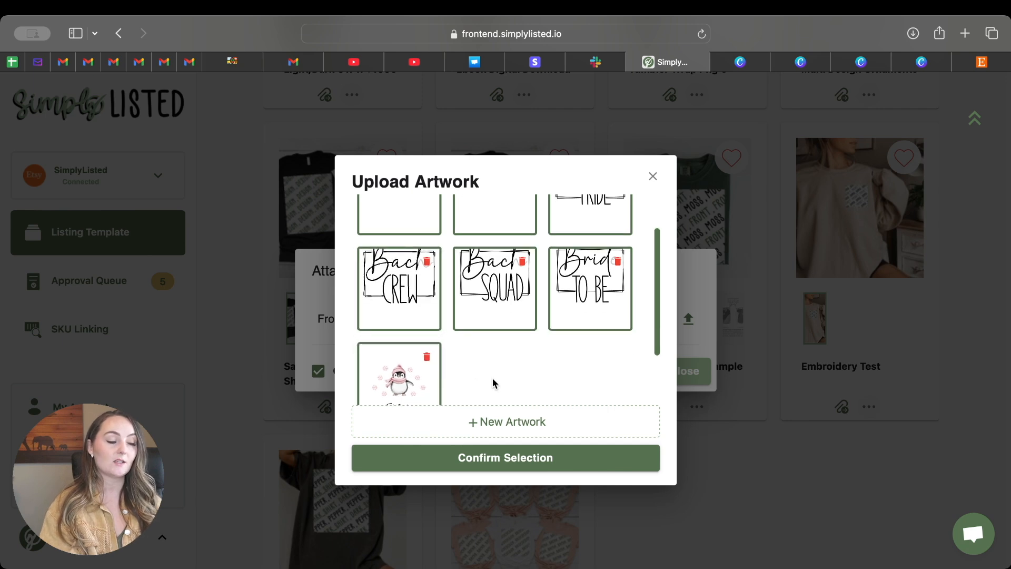
scroll(492, 377, "down", 3)
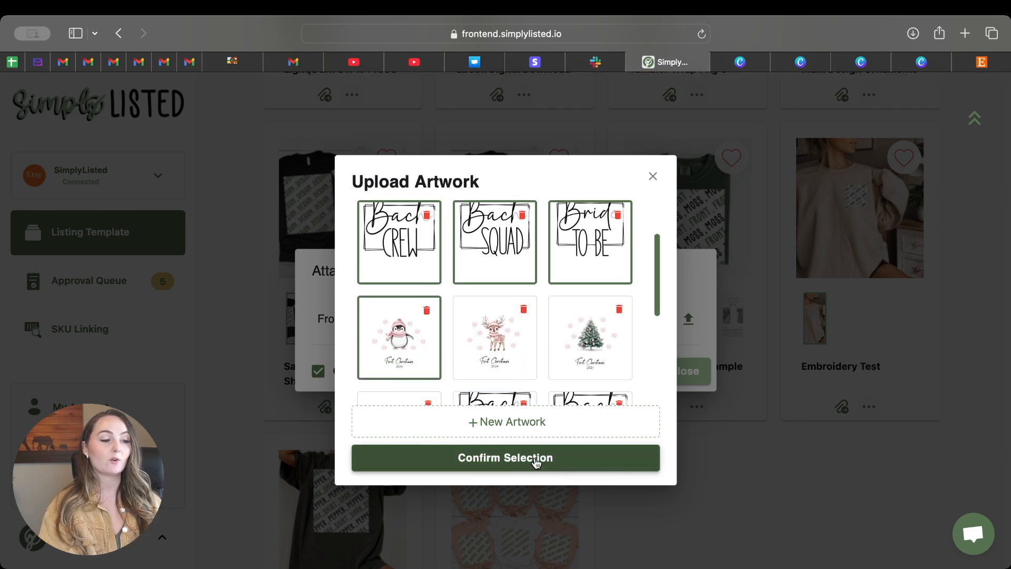
left_click(507, 373)
left_click(628, 369)
left_click(555, 467)
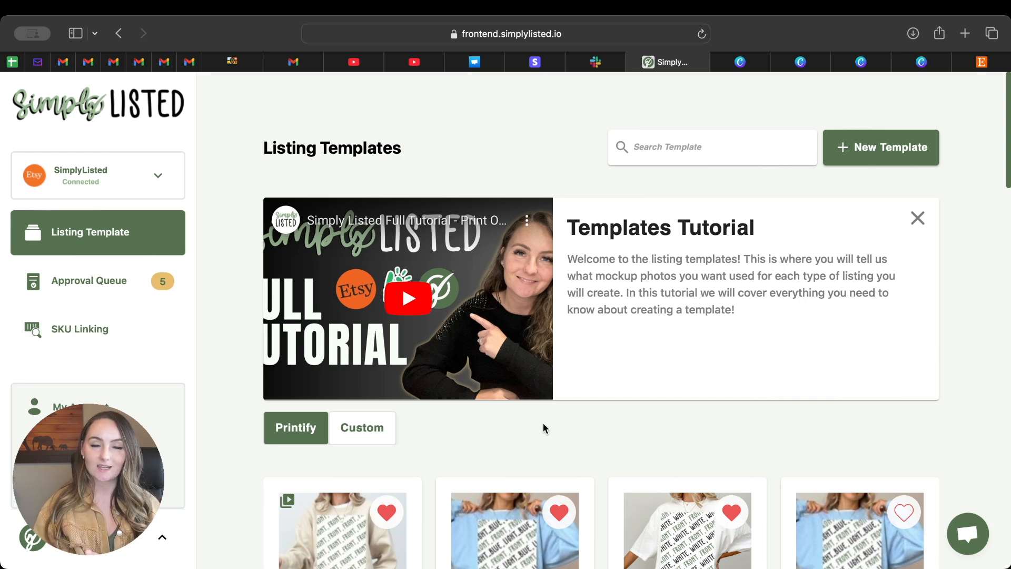
Open the custom mockups in the Approval Queue and look through the Light/Dark C1717+1566 mockup's images and video
left_click(53, 281)
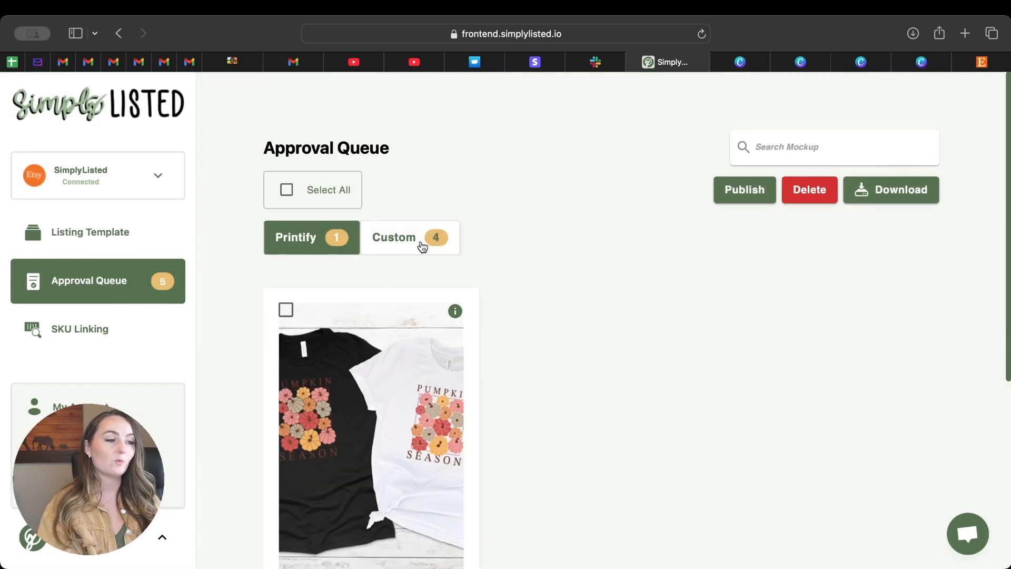
left_click(411, 238)
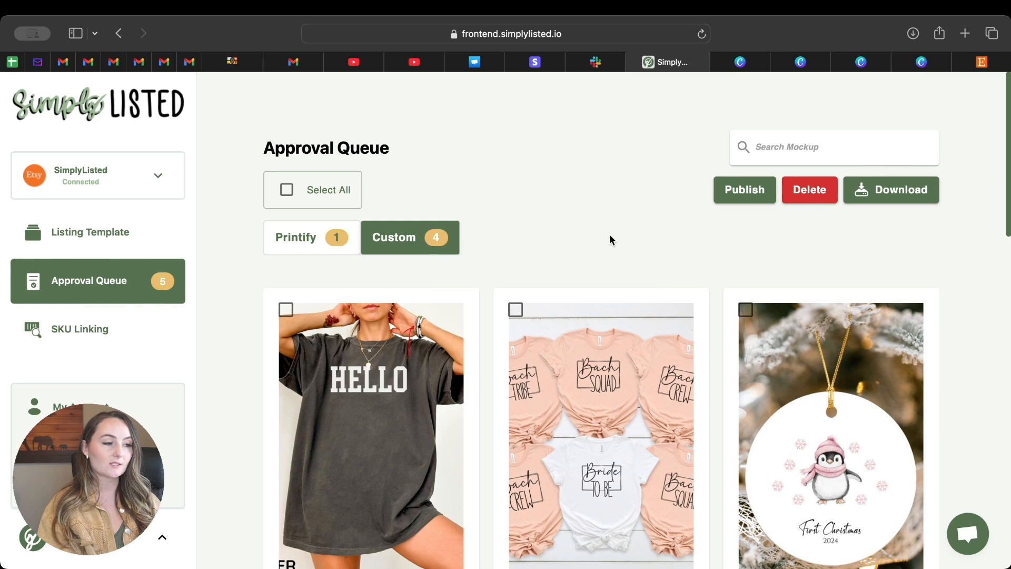
scroll(610, 235, "down", 5)
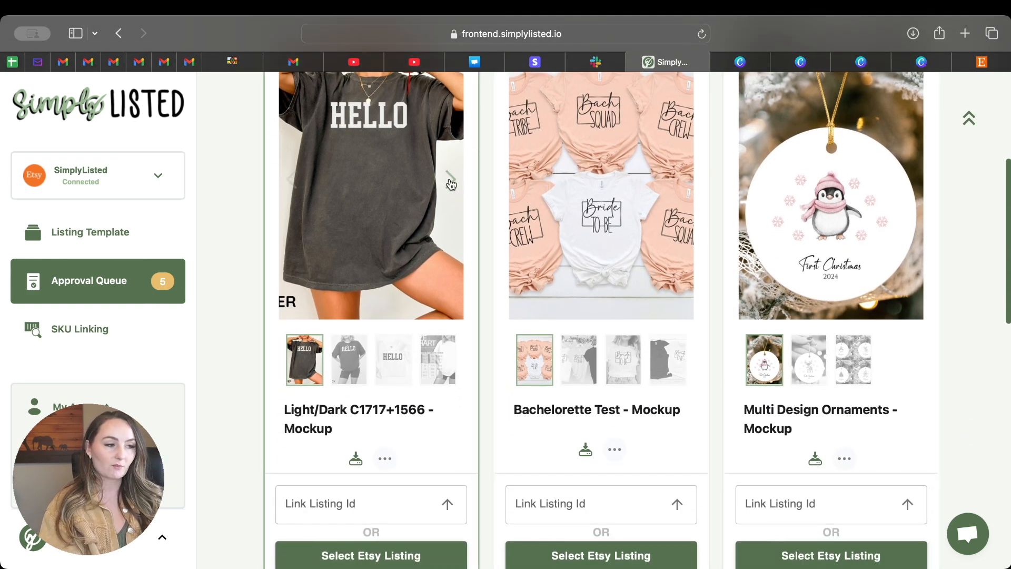
left_click(451, 181)
left_click(451, 183)
left_click(451, 184)
left_click(451, 187)
left_click(451, 182)
left_click(451, 182)
left_click(451, 182)
left_click(451, 182)
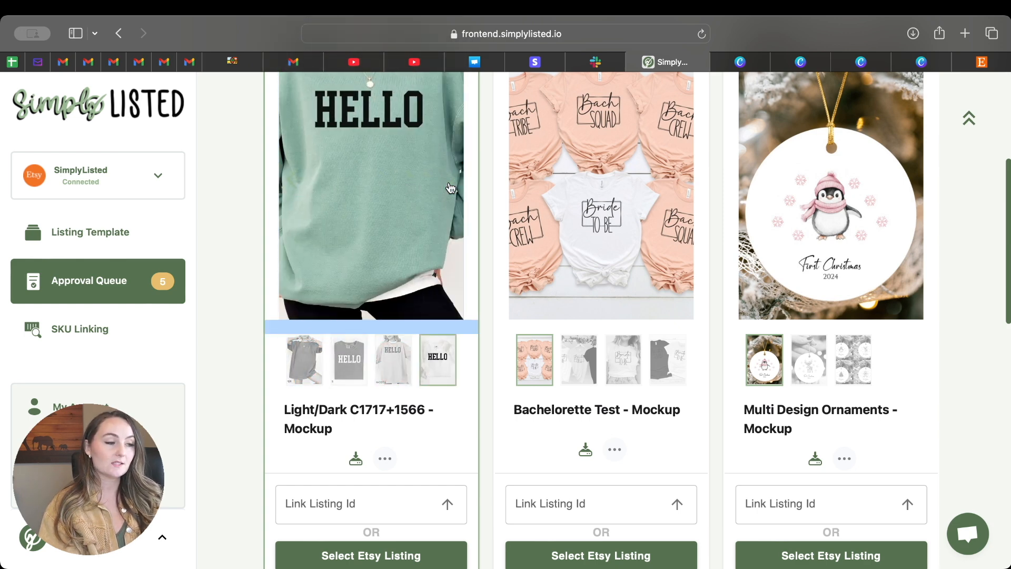
left_click(450, 187)
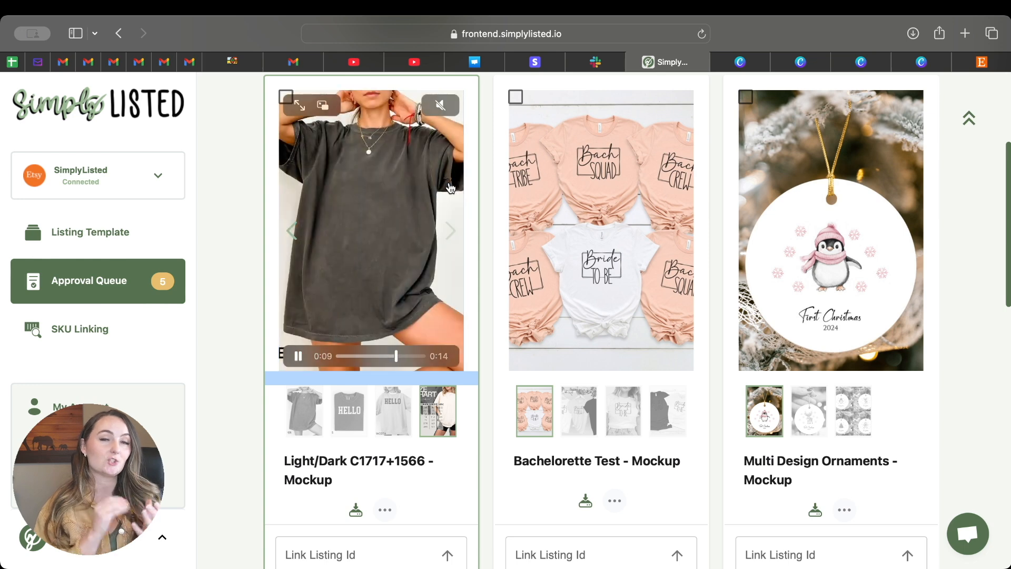
Check the actions available for the Light/Dark C1717+1566 mockup, including video regeneration, without running any
scroll(395, 467, "down", 1)
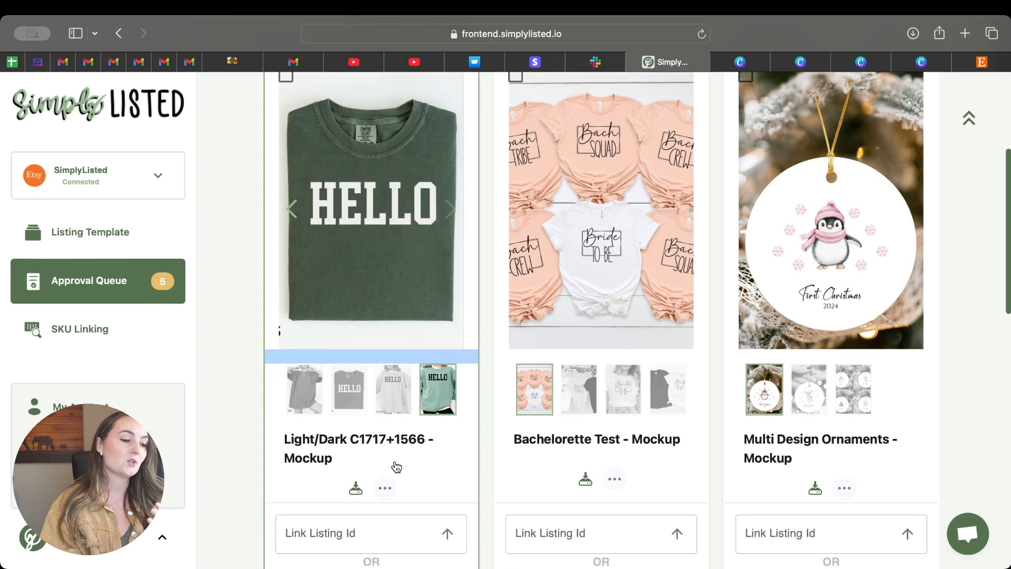
left_click(388, 488)
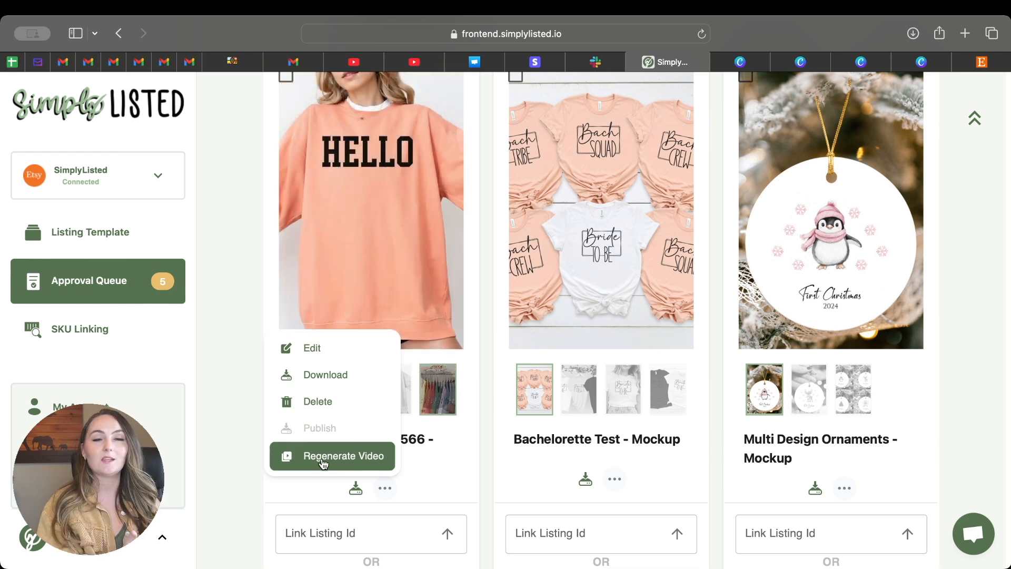
left_click(242, 392)
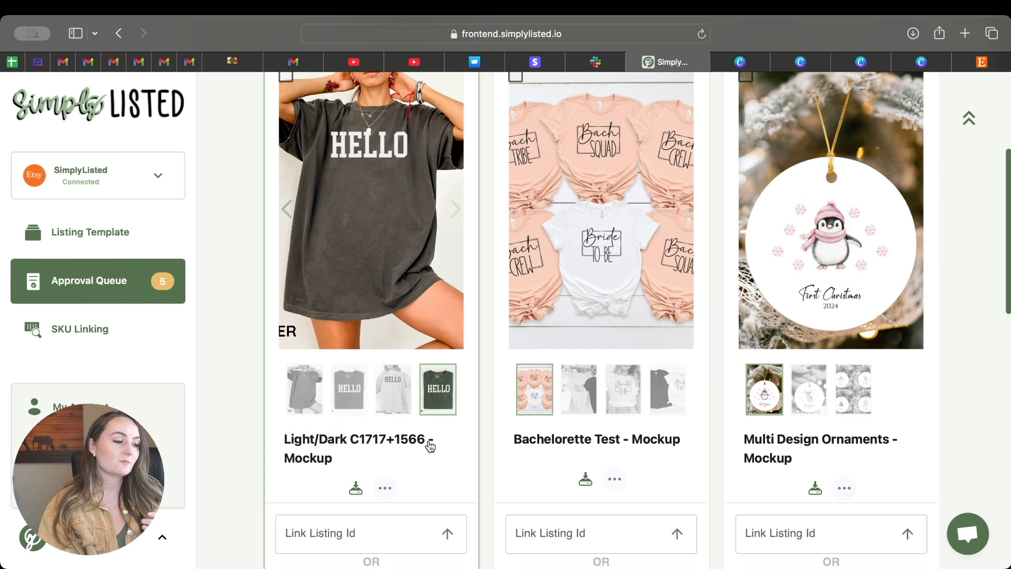
Link the Light/Dark C1717+1566 mockup to the draft Etsy listing Sku Linking Test 10/22
scroll(431, 446, "down", 2)
scroll(430, 446, "down", 2)
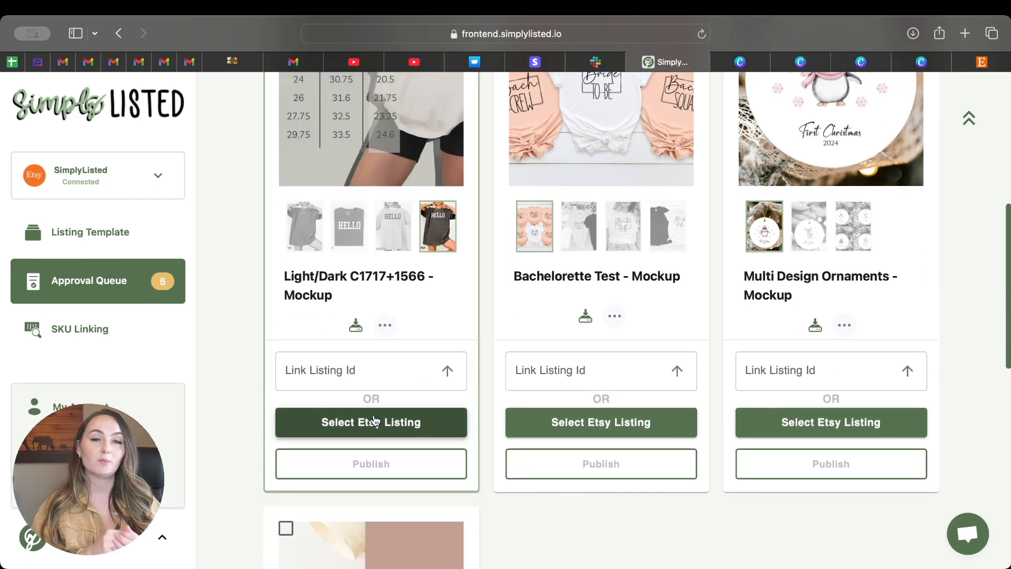
left_click(349, 423)
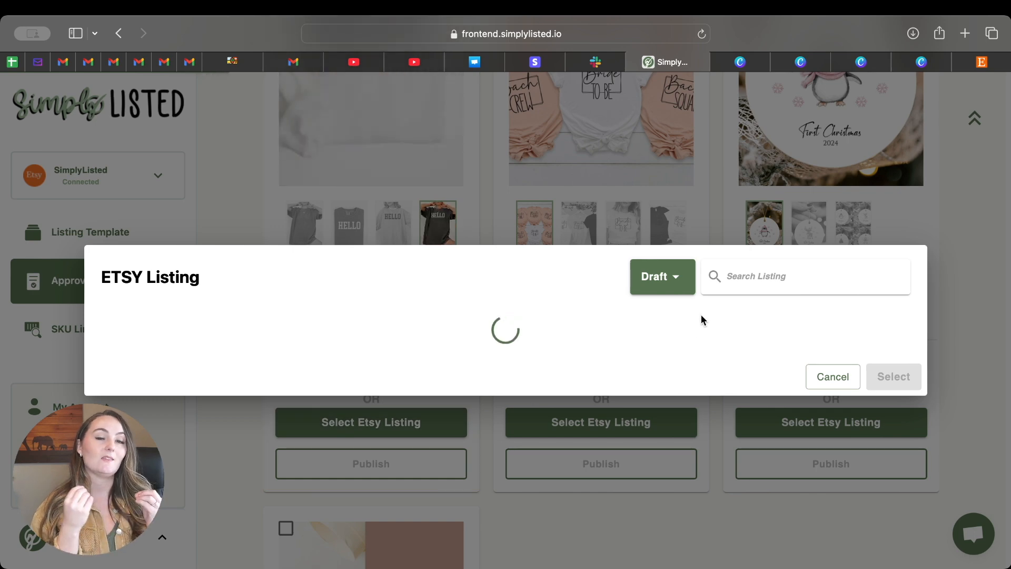
left_click(677, 290)
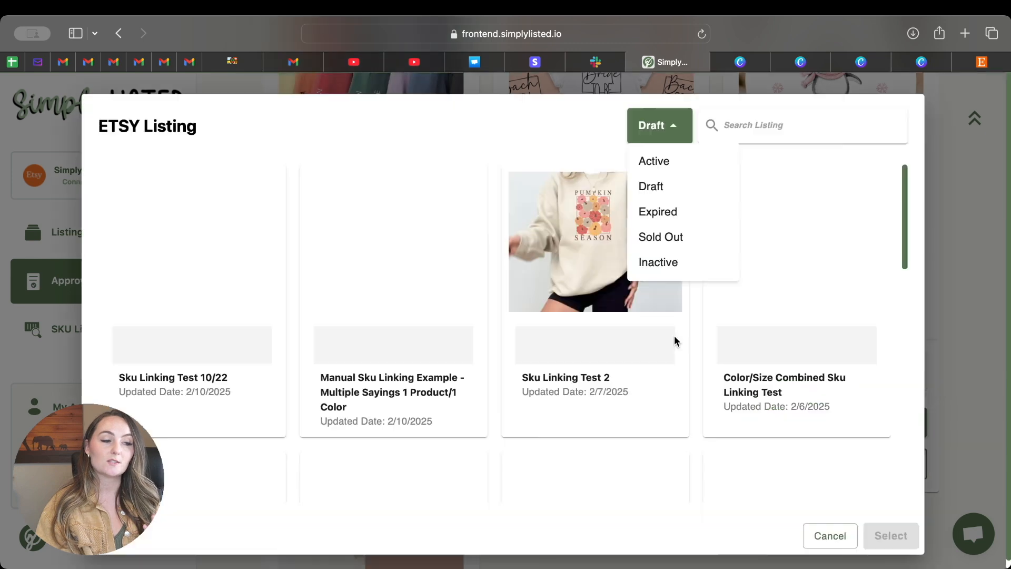
left_click(676, 341)
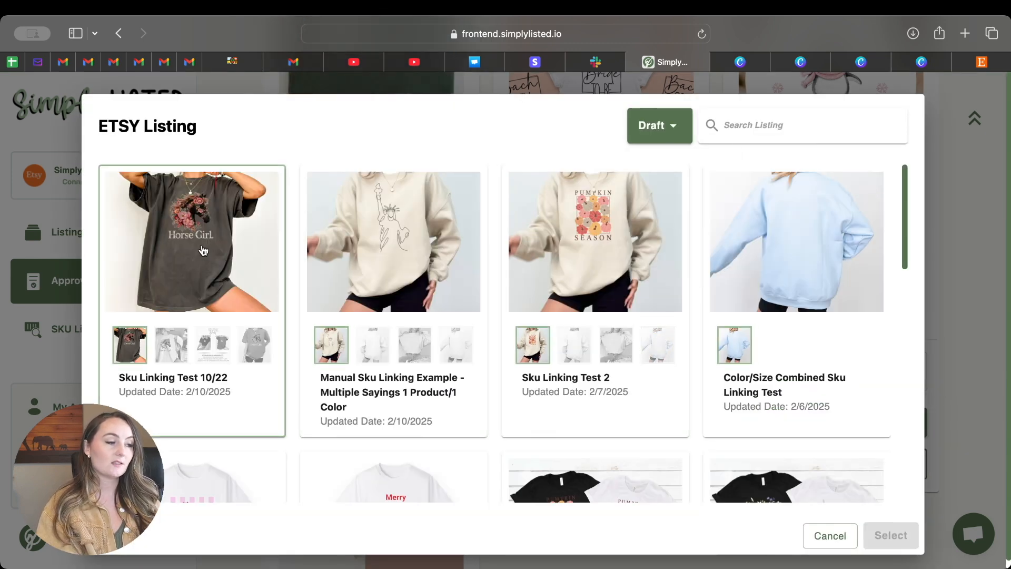
left_click(205, 251)
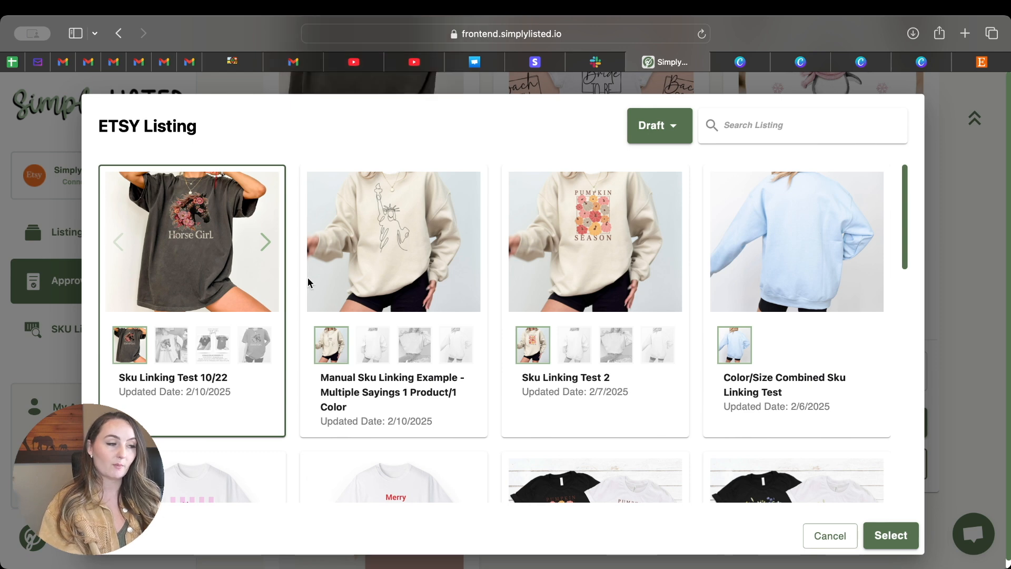
left_click(894, 536)
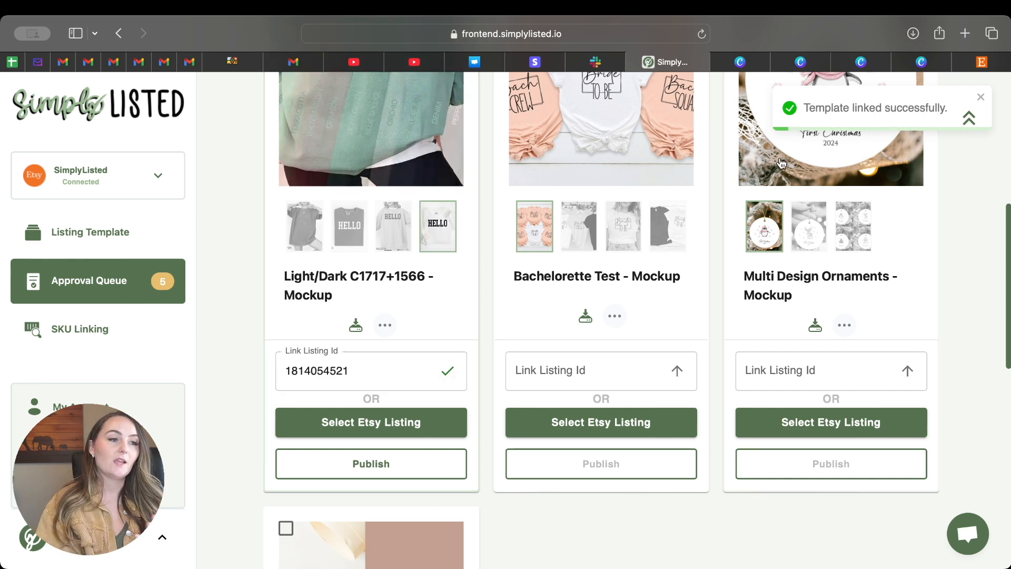
left_click(988, 62)
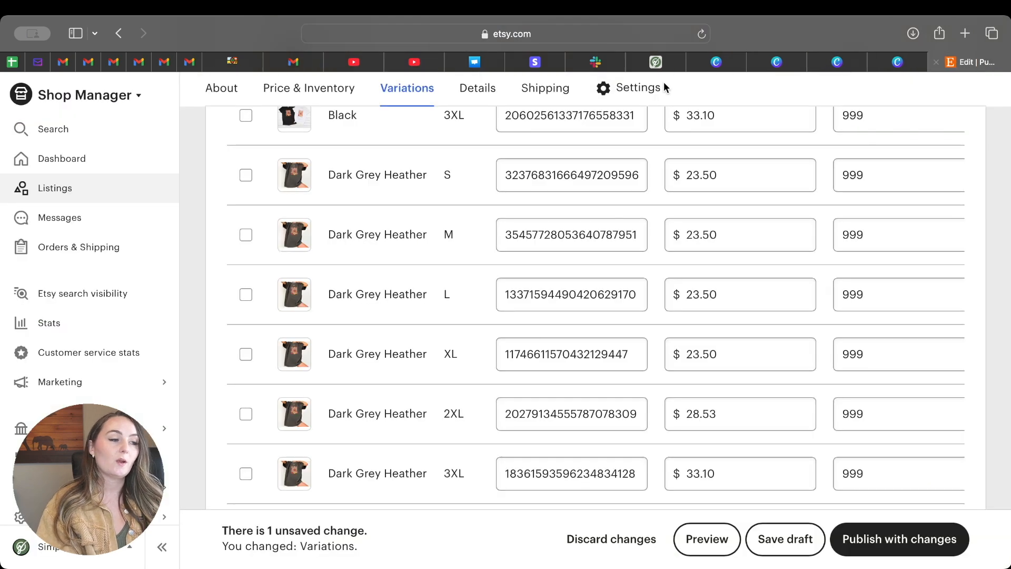
left_click(586, 34)
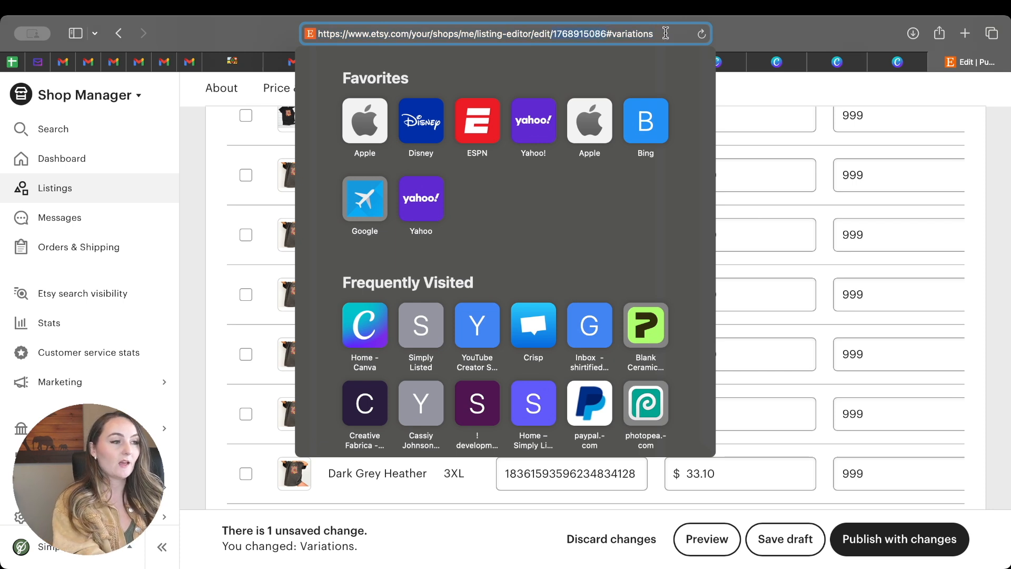
left_click(799, 36)
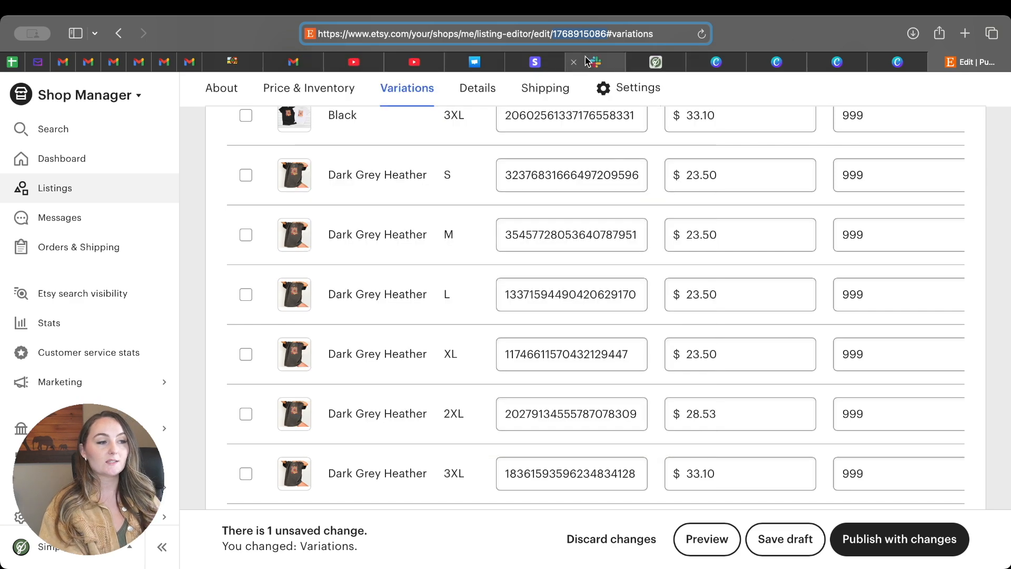
left_click(660, 63)
left_click(553, 371)
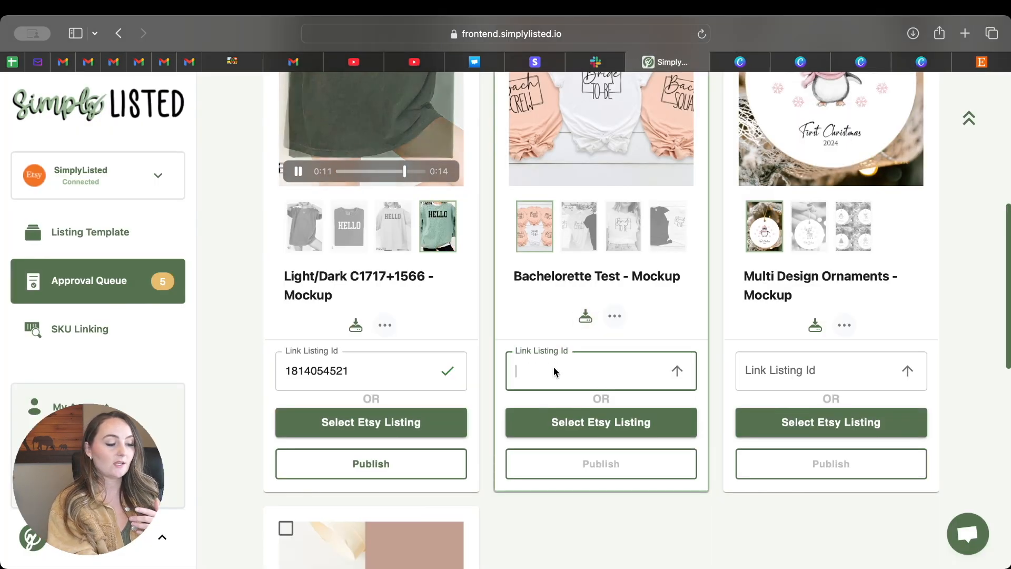
key("super+v")
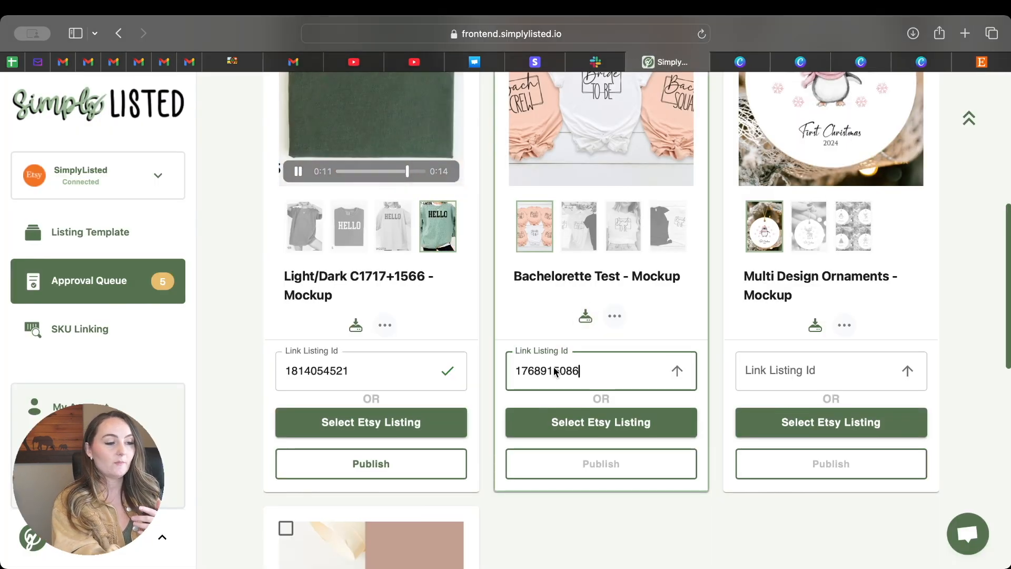
left_click(677, 374)
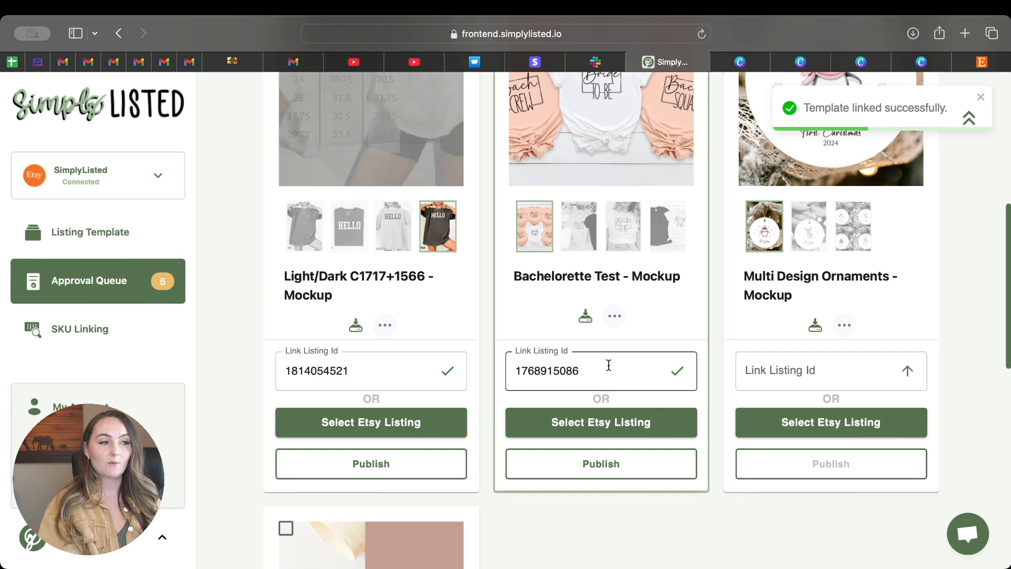
Look over the remaining custom mockups in the Approval Queue and select all of them
scroll(639, 92, "up", 2)
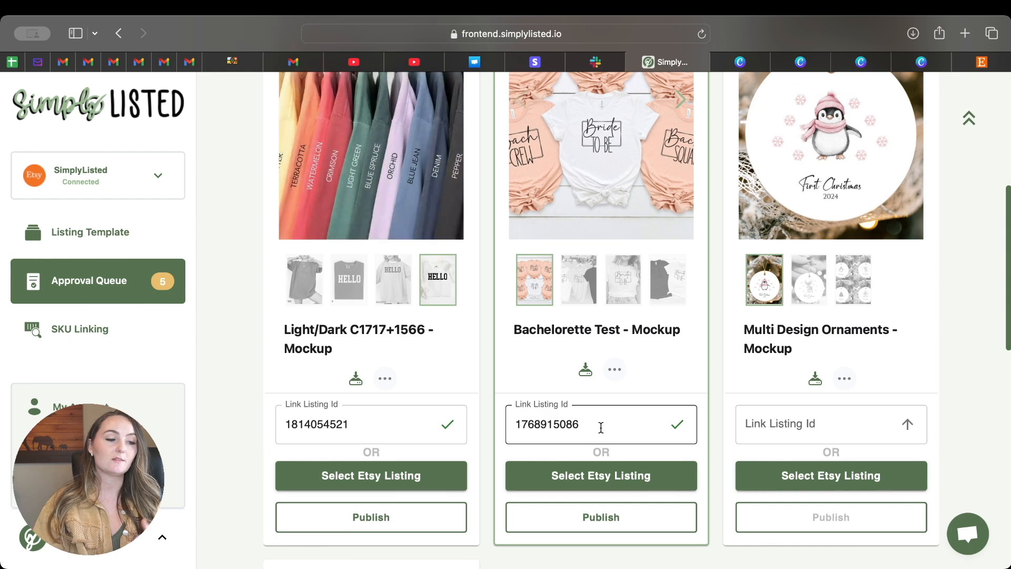
scroll(766, 503, "down", 10)
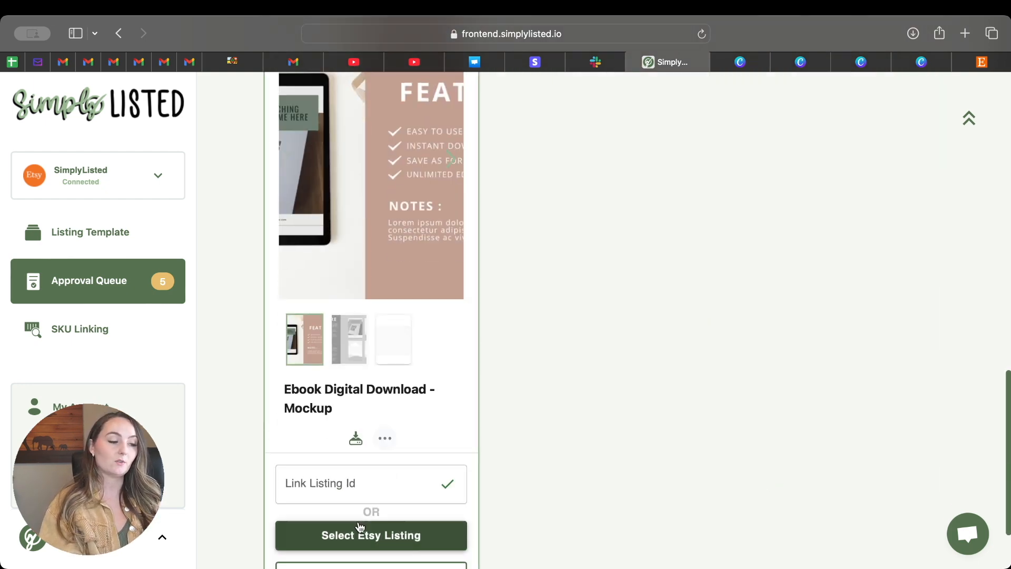
scroll(637, 385, "up", 9)
scroll(637, 386, "up", 4)
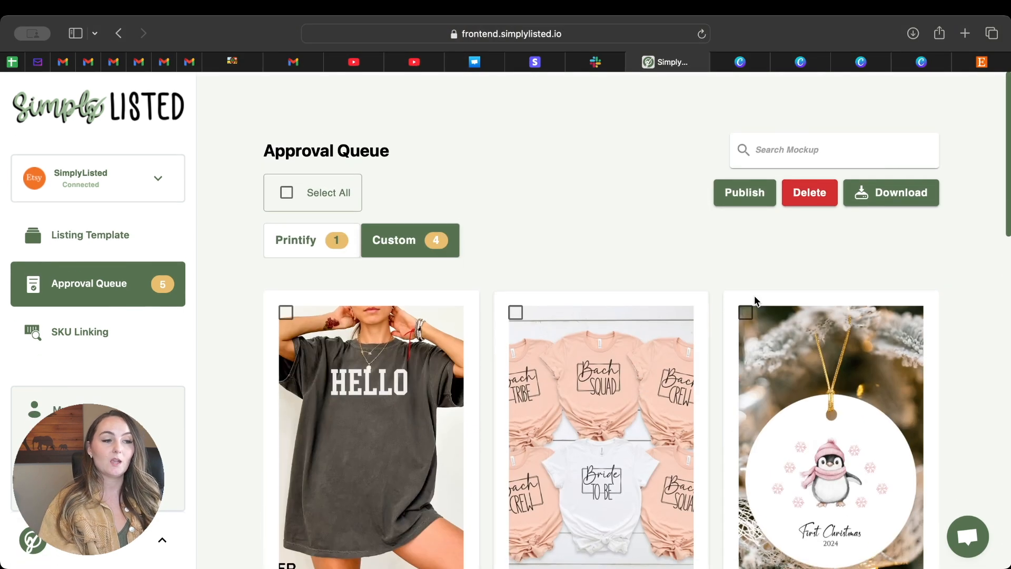
left_click(289, 188)
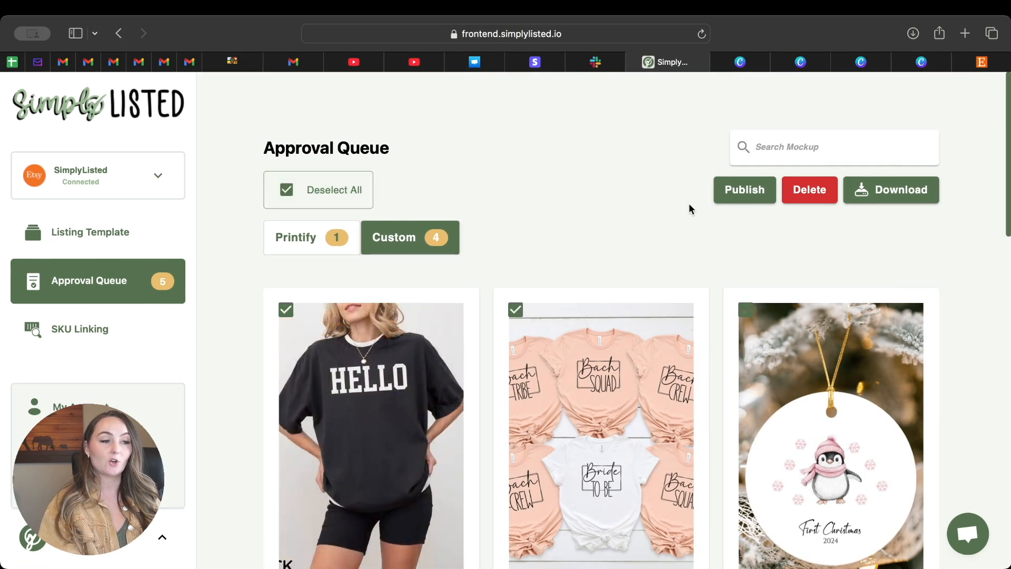